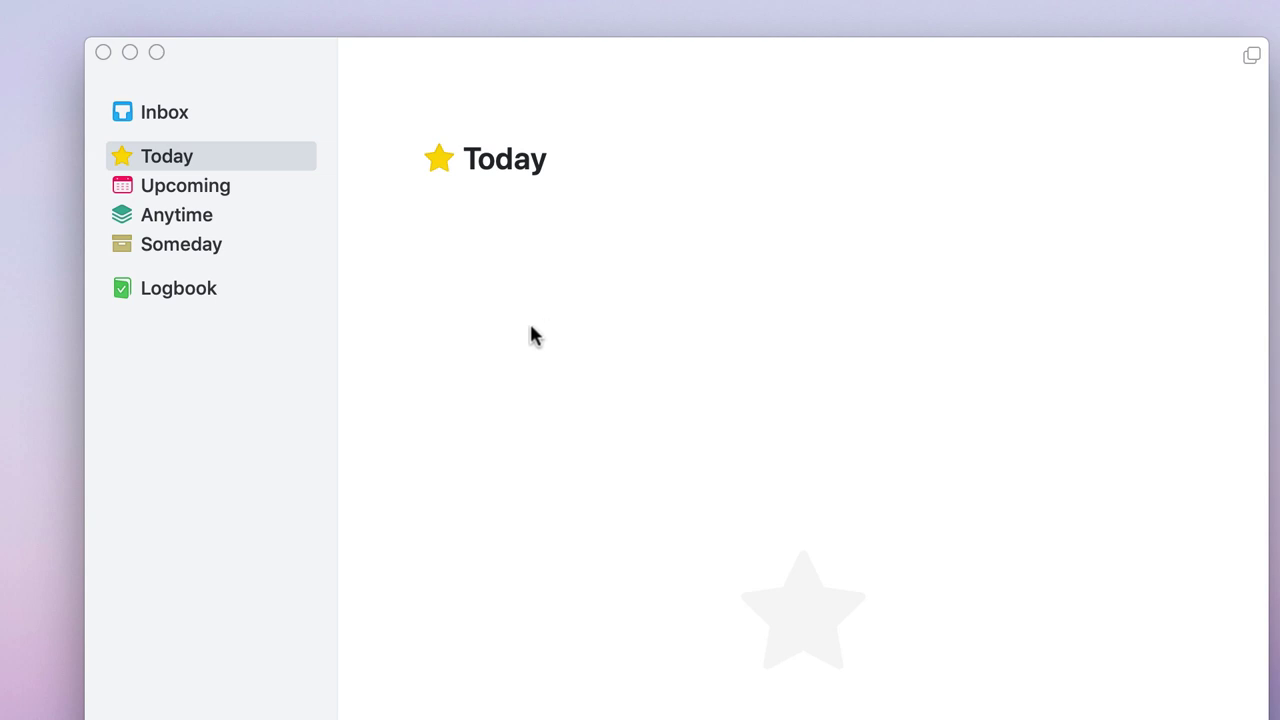
Leave the empty Today list and show the empty Inbox
click(183, 120)
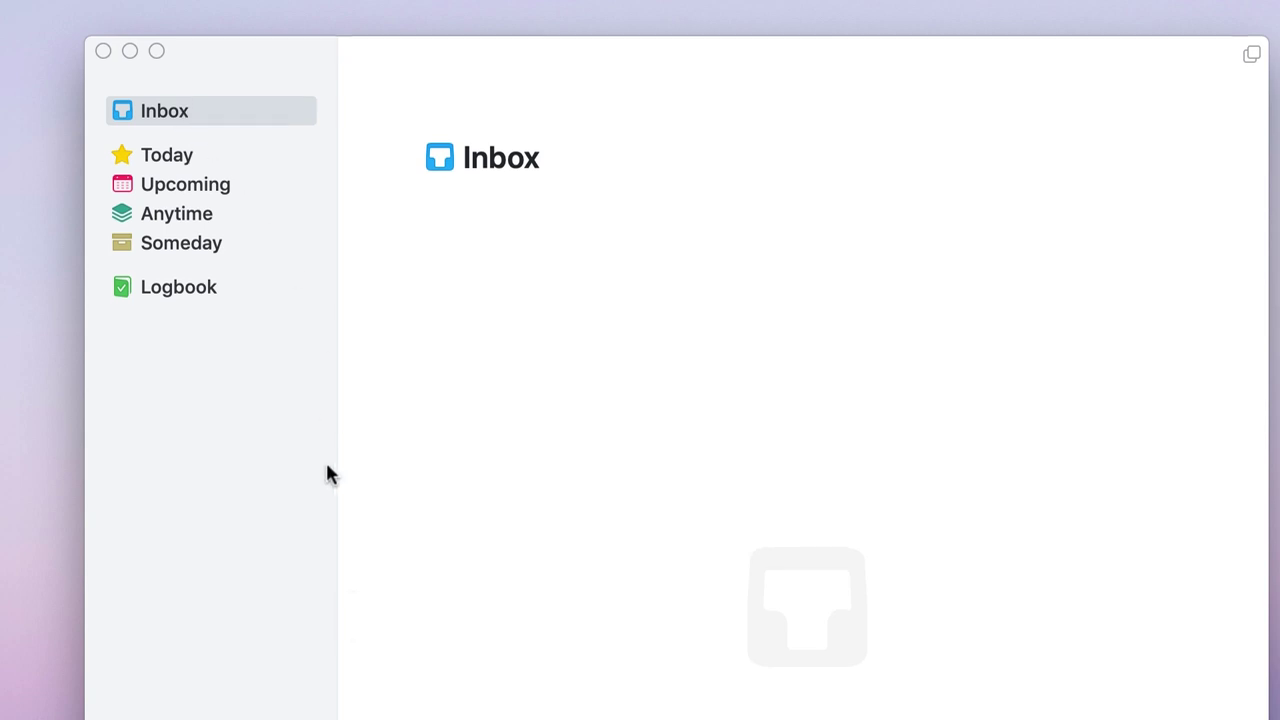
Create and save an 'Activate Mastercard' to-do in the Inbox
click(621, 641)
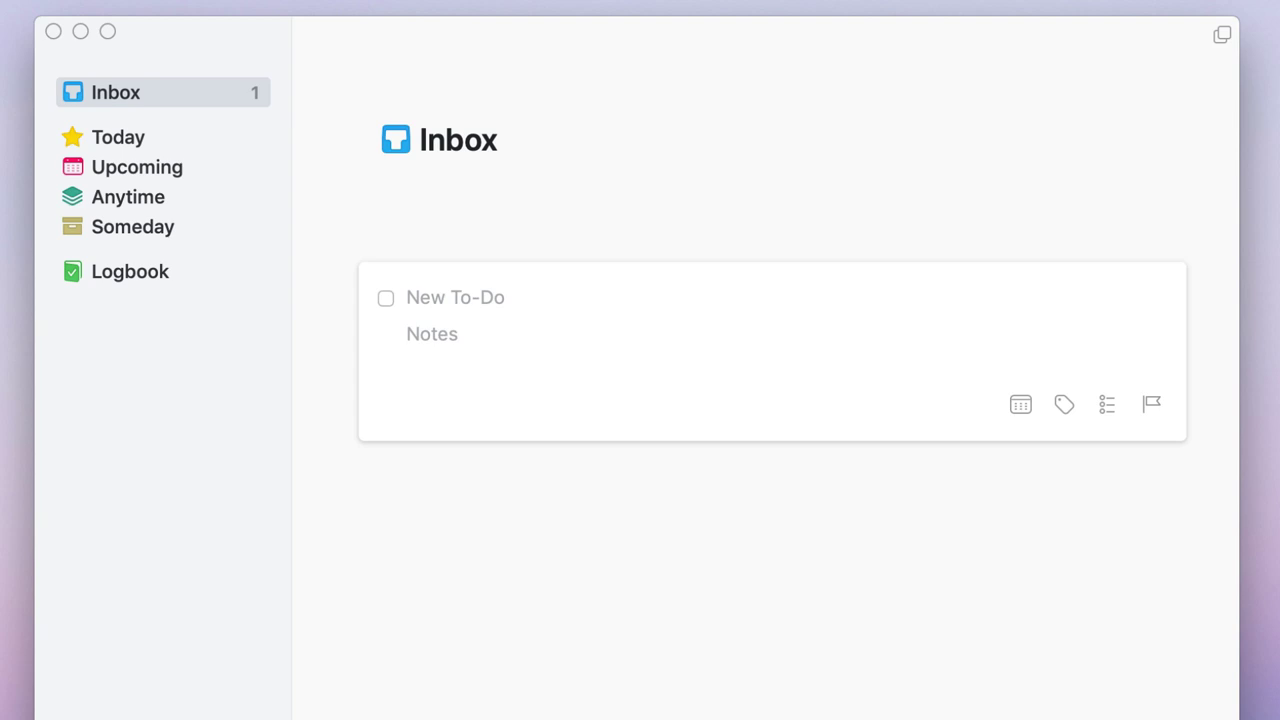
text(Activ)
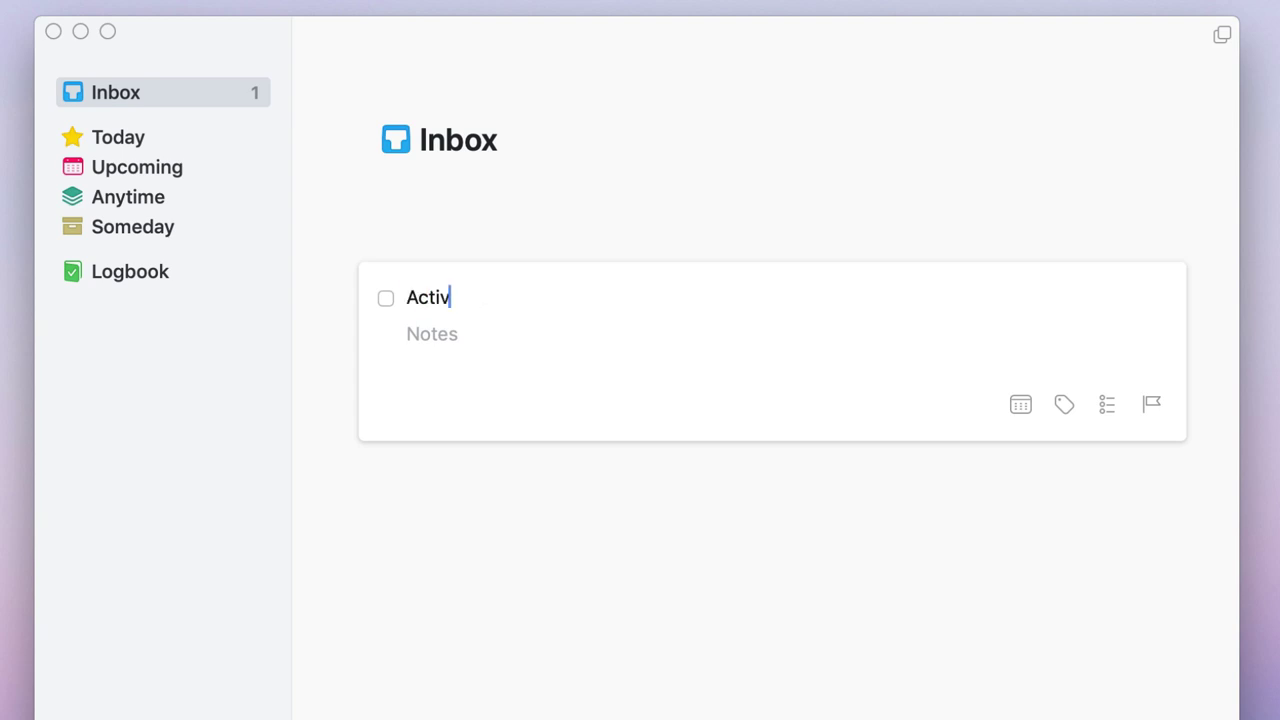
text(ate Masterc)
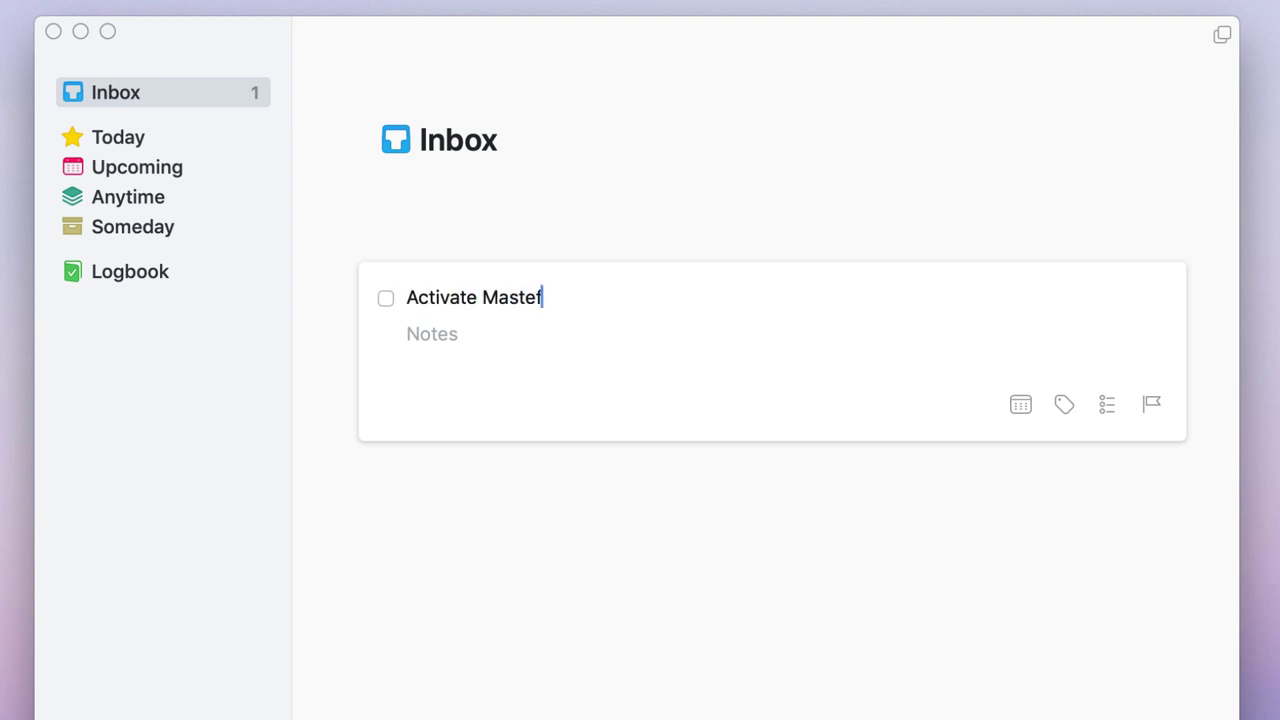
text(ard)
key(Return)
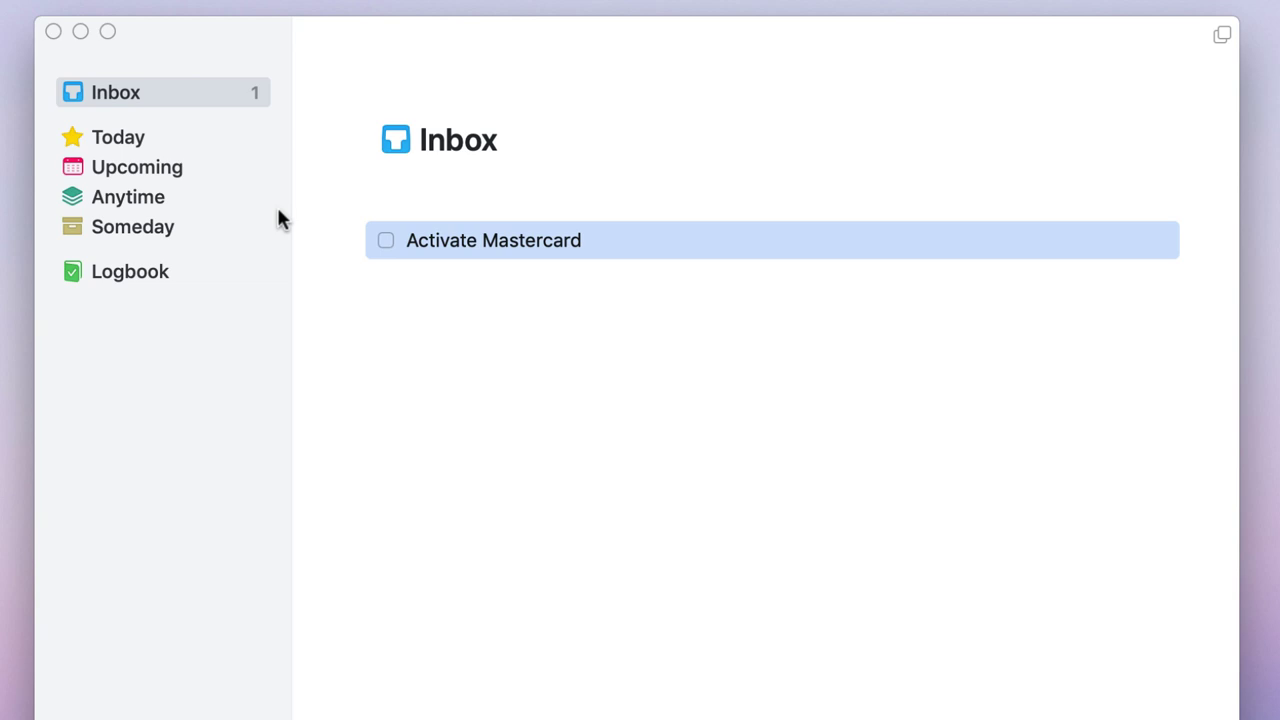
Browse the Today list and scroll through Upcoming, then show the empty Anytime list
click(150, 143)
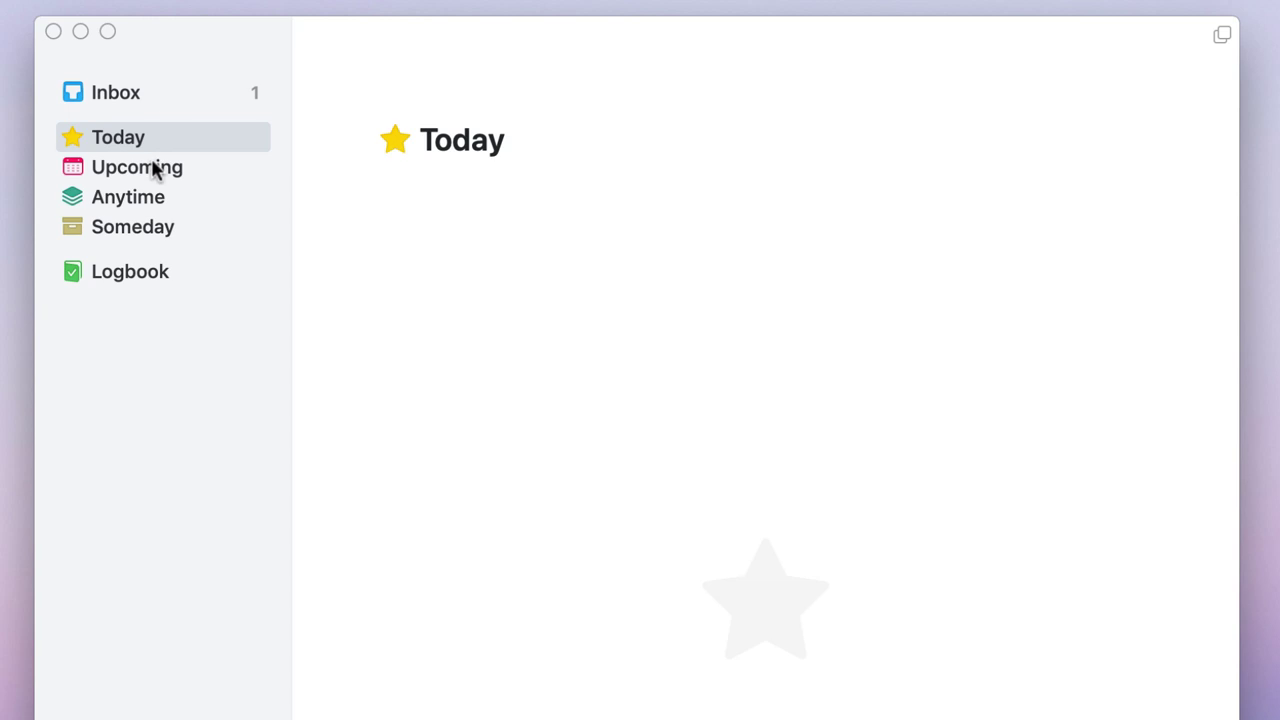
click(151, 166)
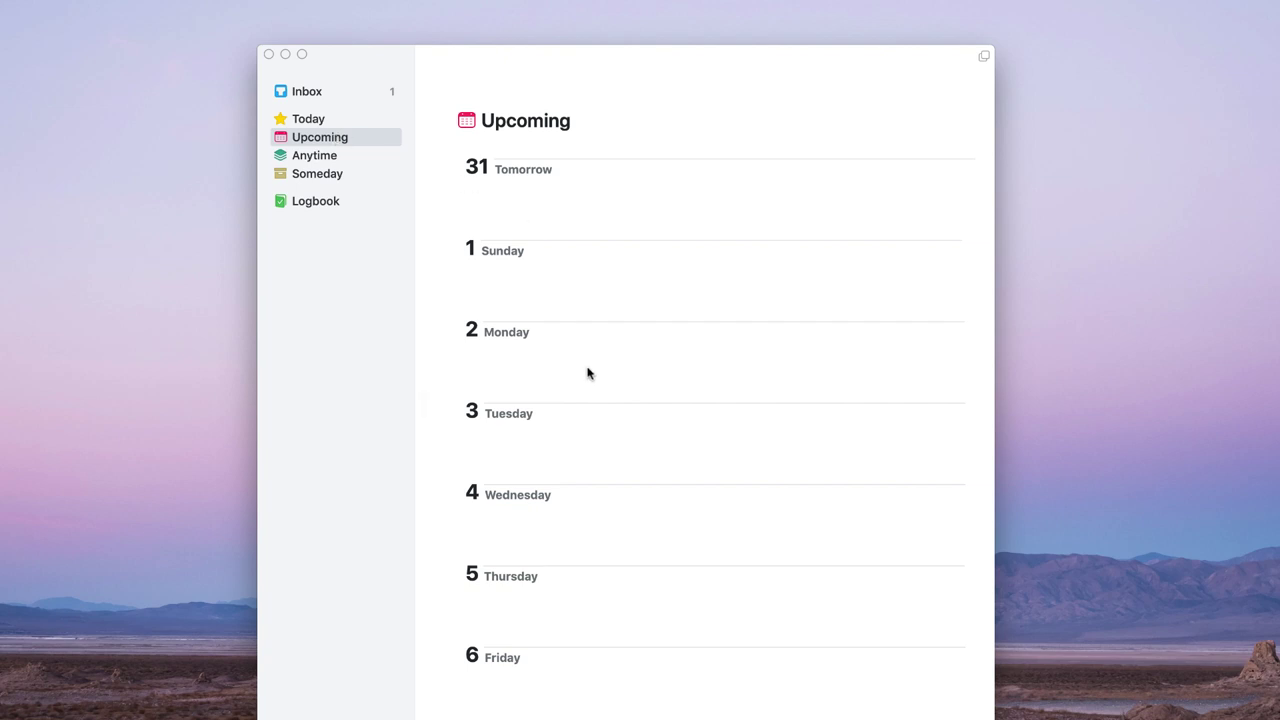
scroll(588, 372, down, 8)
scroll(588, 372, down, 2)
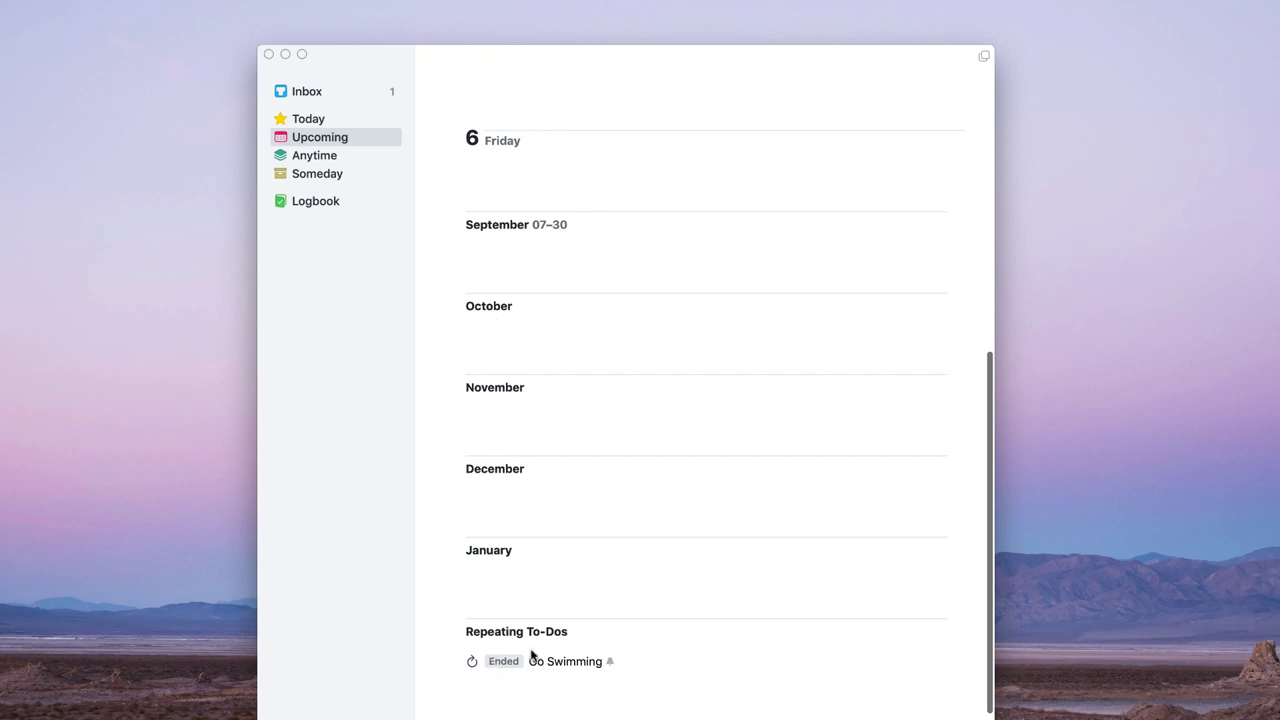
scroll(528, 650, down, 1)
scroll(506, 645, up, 10)
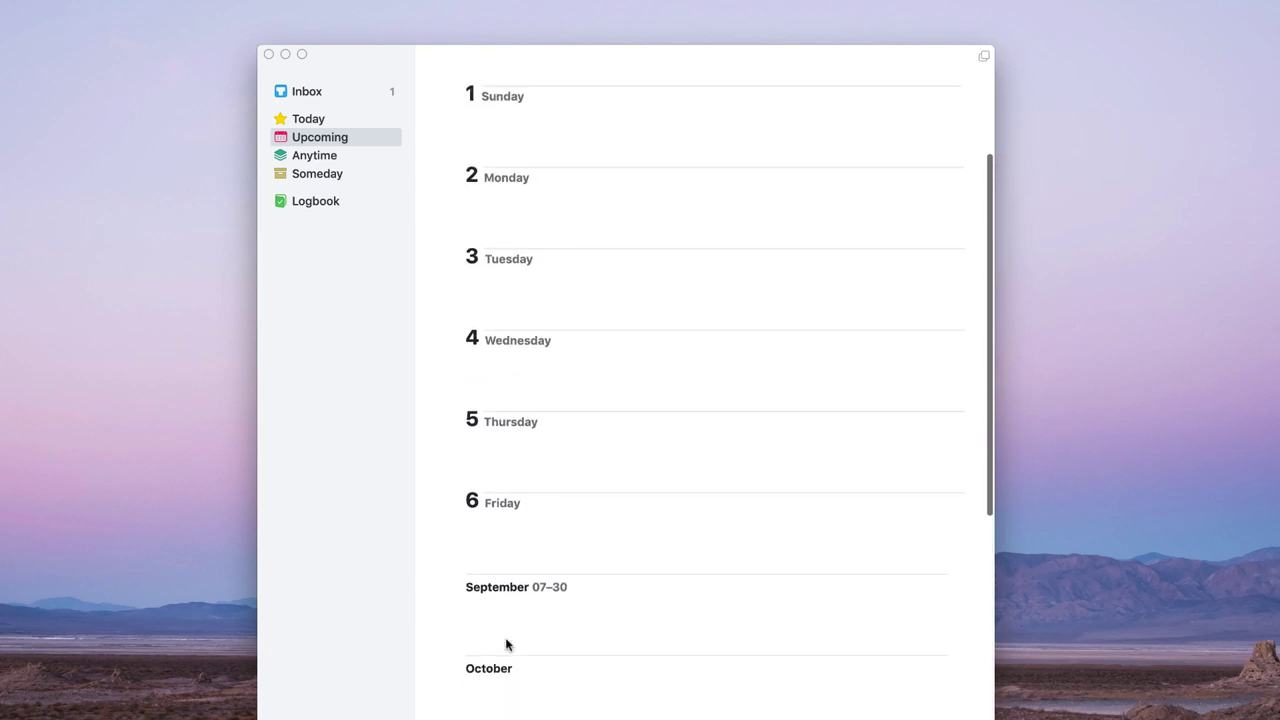
click(313, 156)
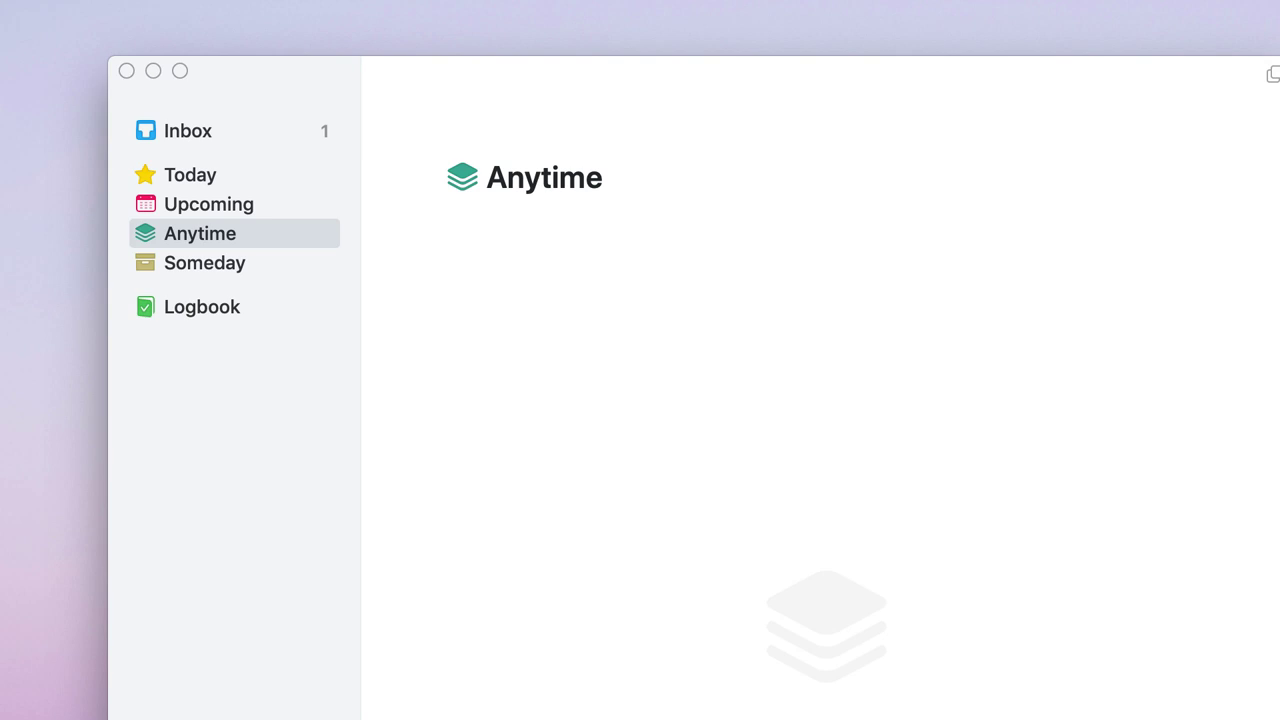
Look at the empty Someday list, then view the Logbook
click(203, 270)
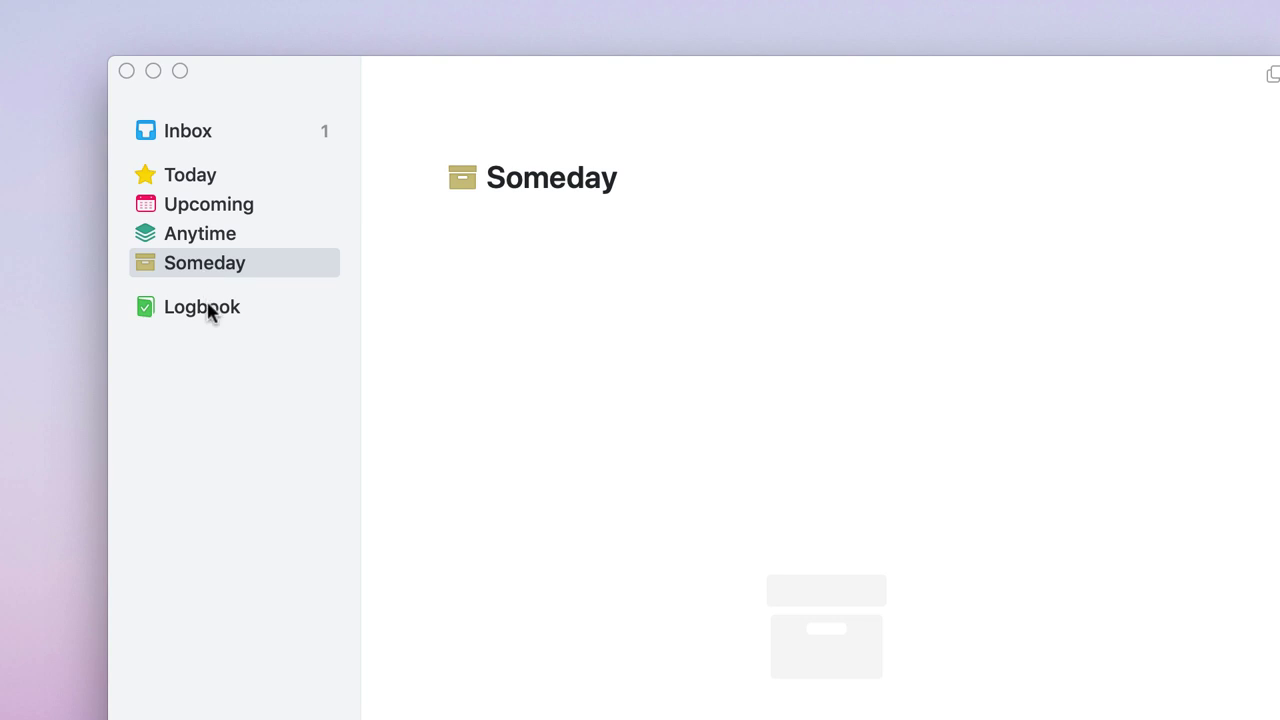
click(208, 310)
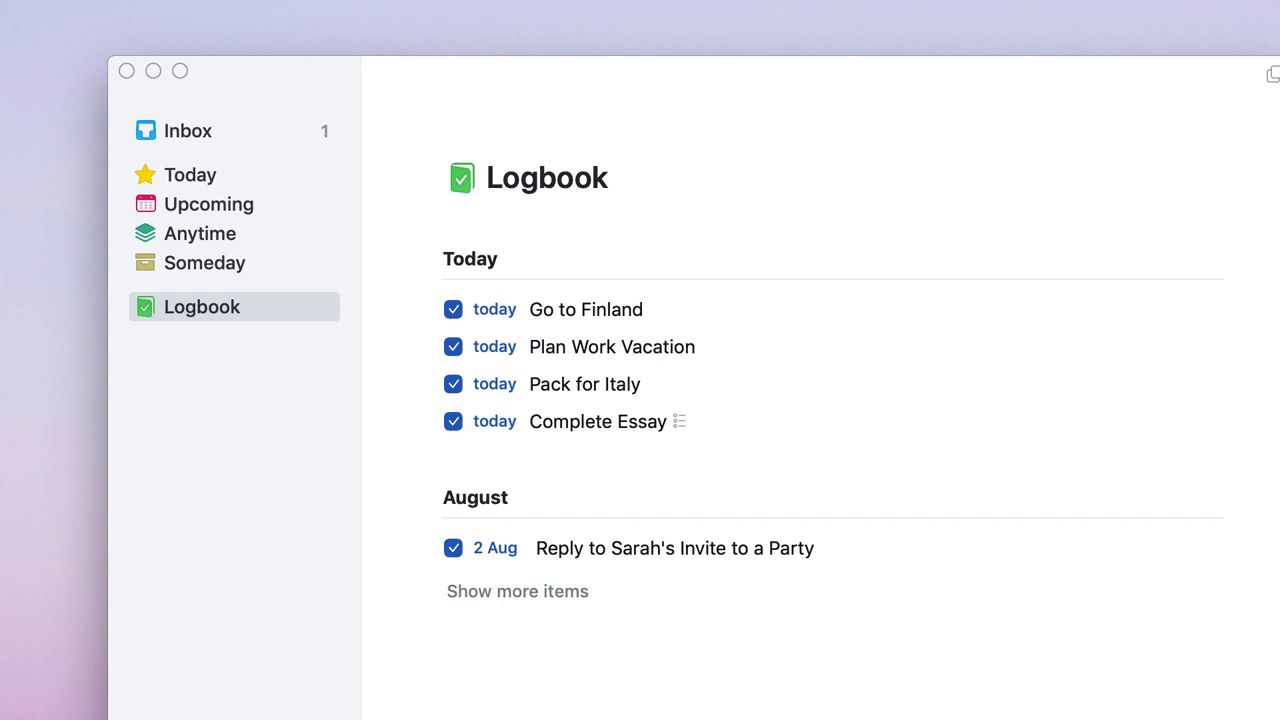
Back in the Inbox, open Activate Mastercard for editing, leaving it uncompleted, and enter its notes
click(214, 125)
click(643, 278)
double_click(643, 278)
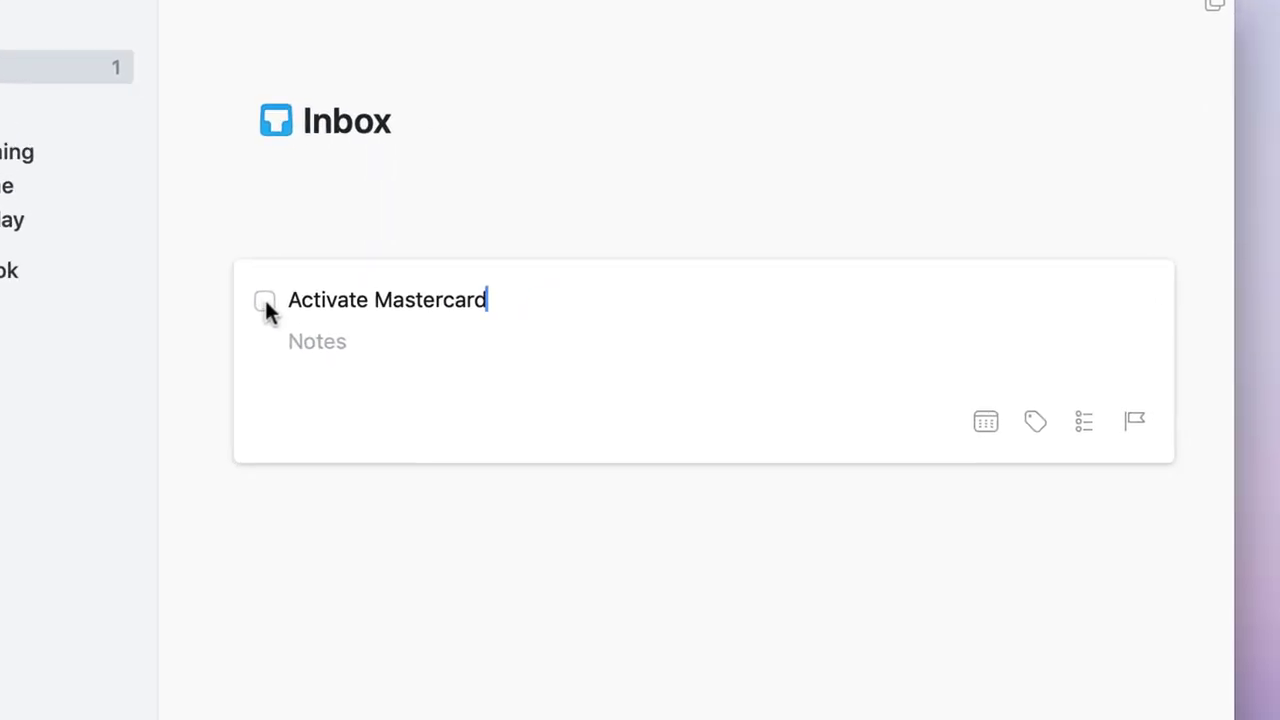
click(264, 301)
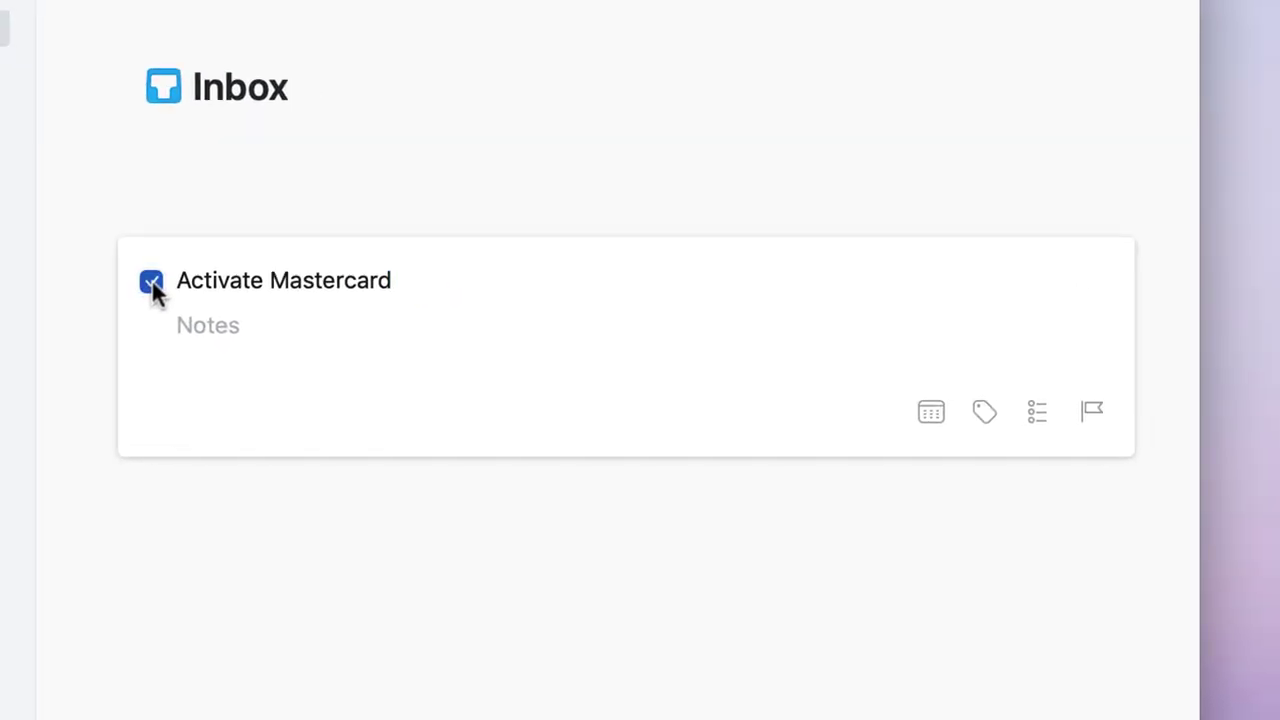
click(264, 301)
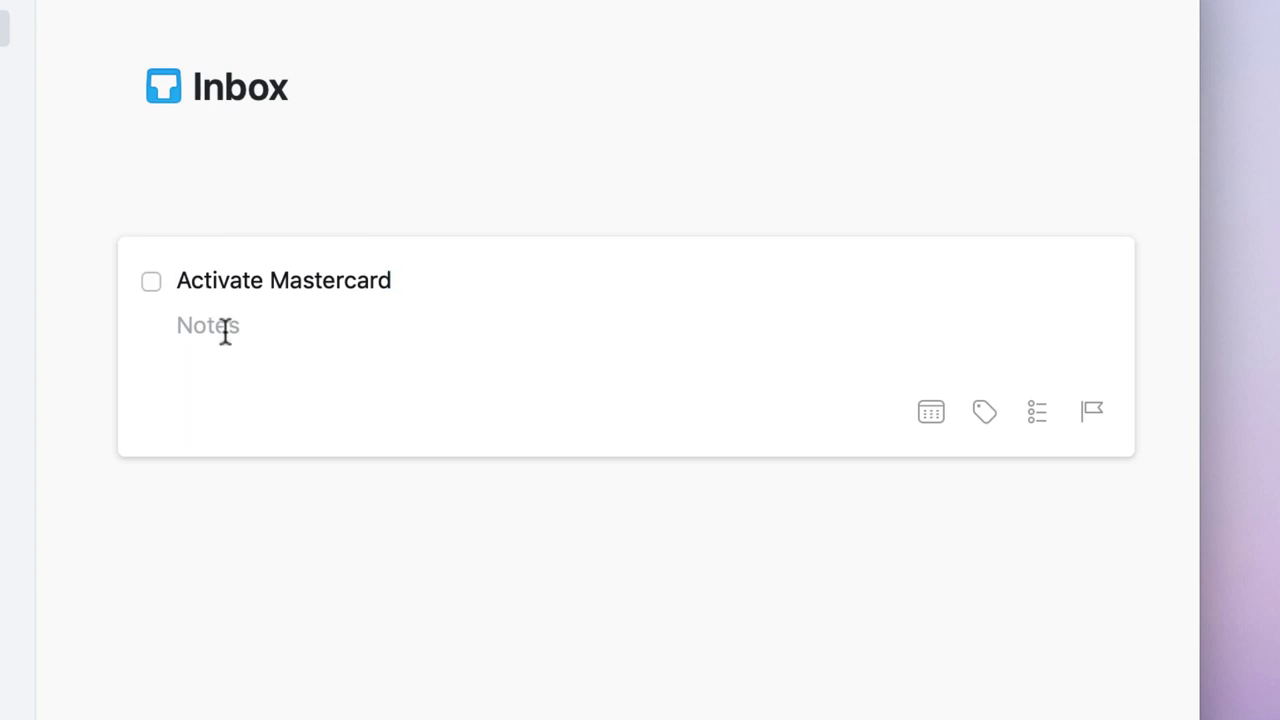
click(226, 333)
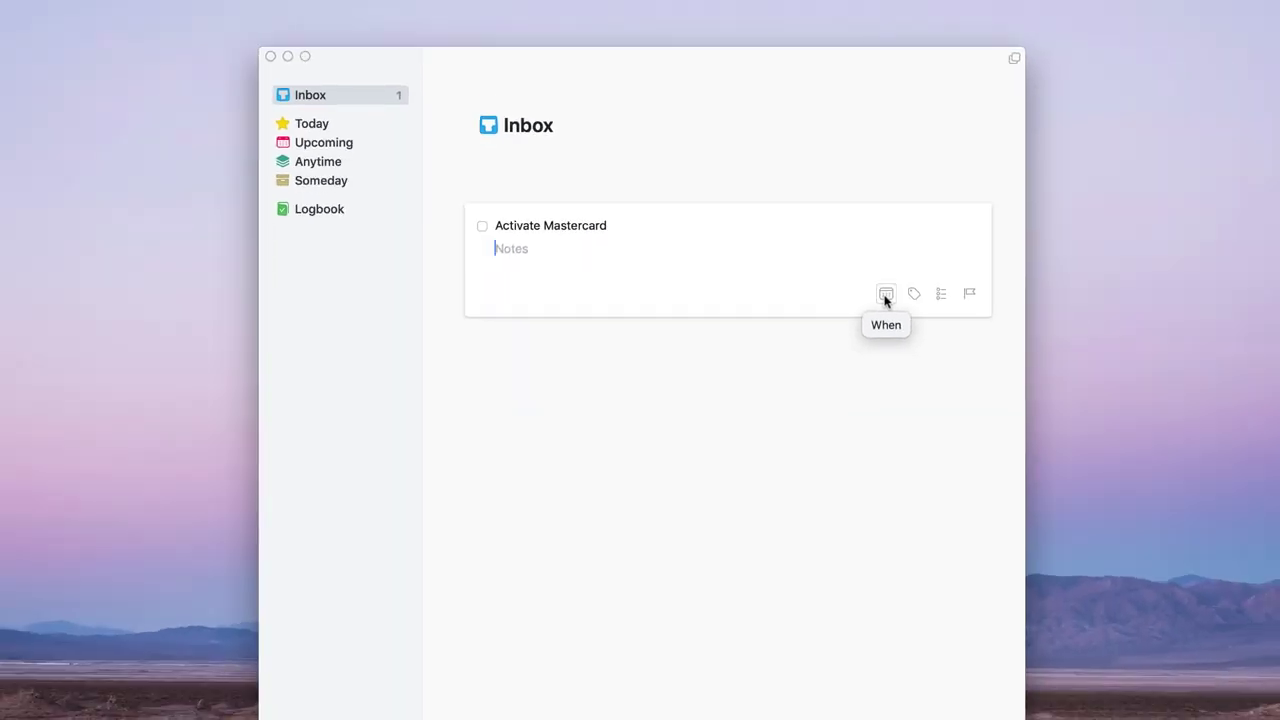
Schedule Activate Mastercard for Today, confirm the Inbox is empty, and show Today
click(885, 295)
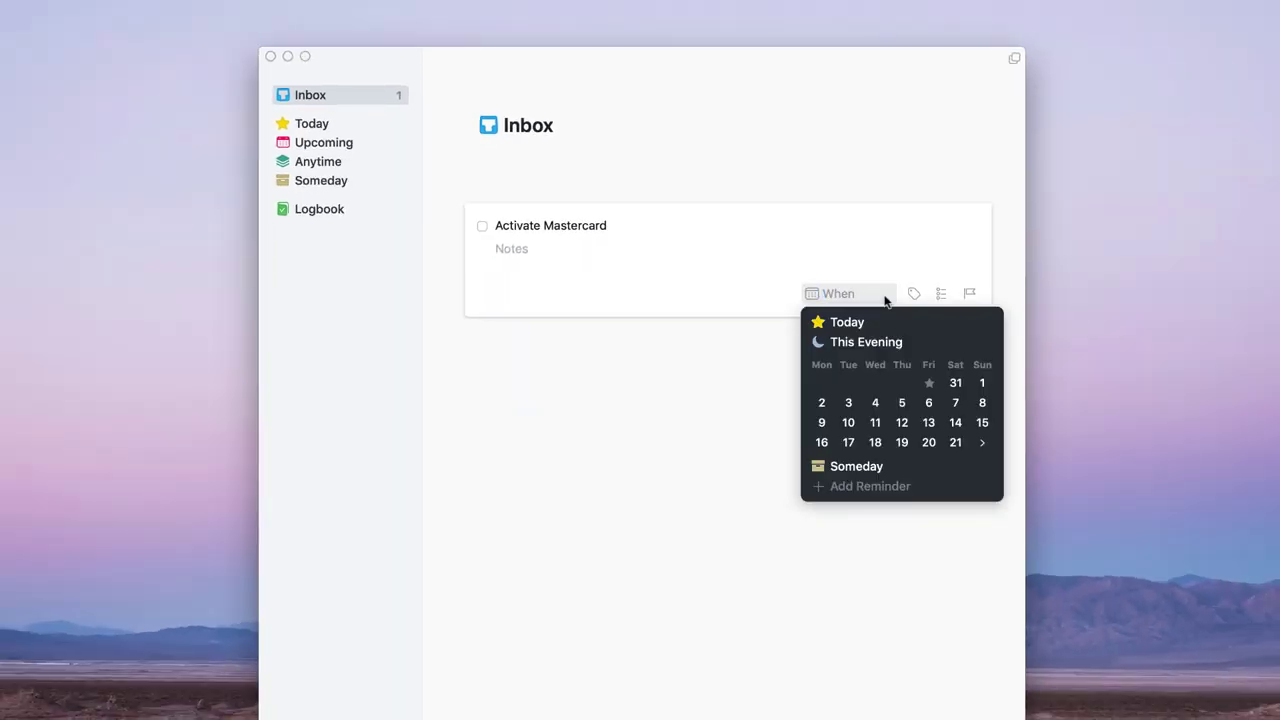
click(881, 320)
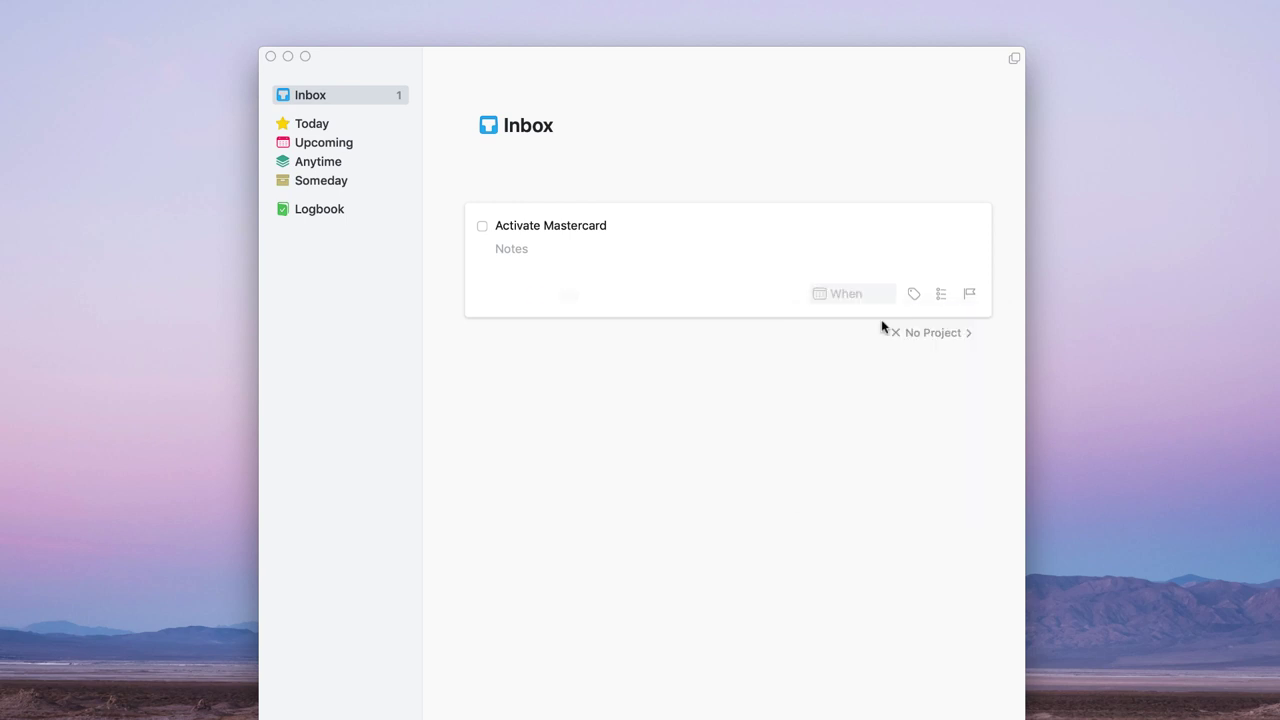
click(645, 382)
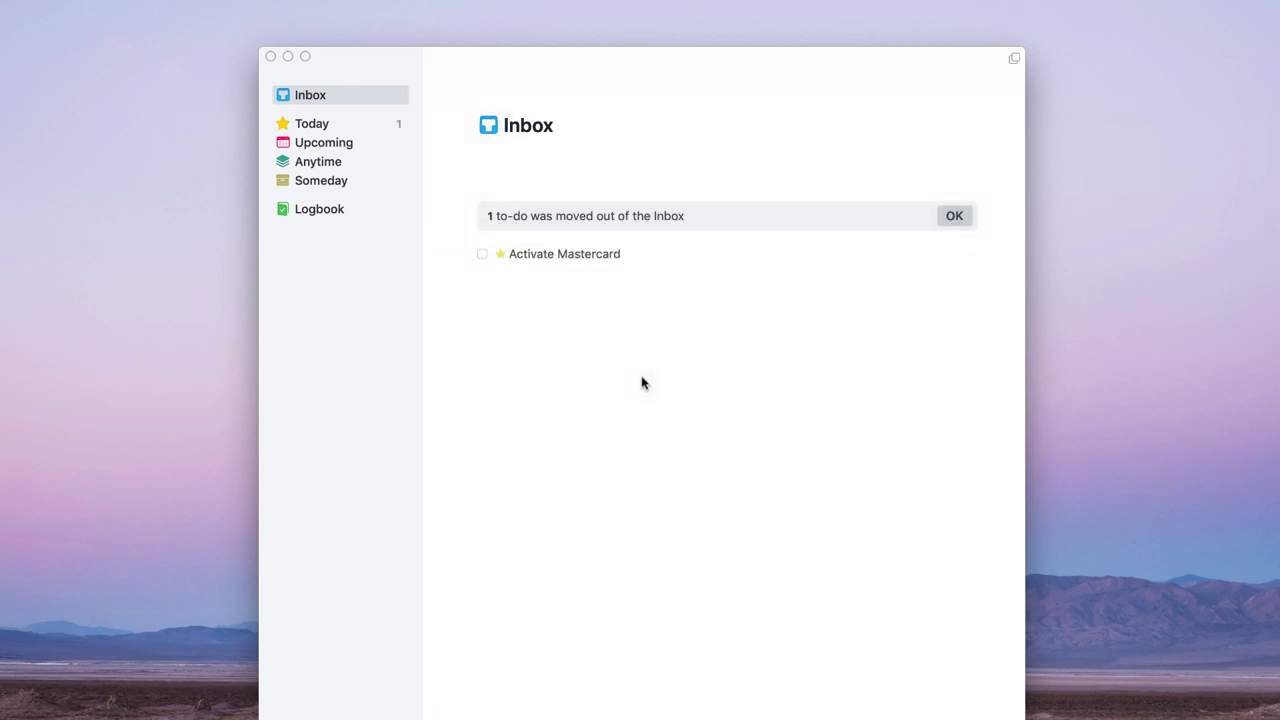
click(362, 125)
click(305, 93)
click(346, 123)
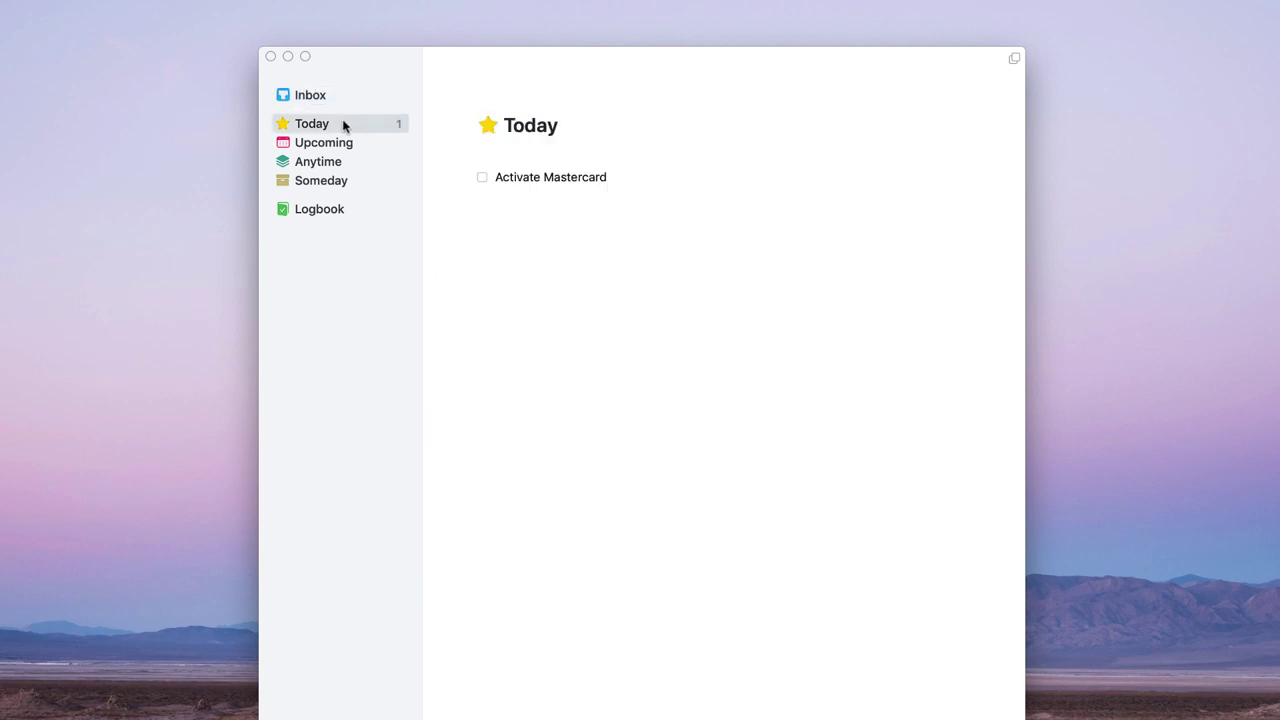
Reschedule Activate Mastercard for tomorrow, the 31st, and find it in Upcoming
double_click(648, 184)
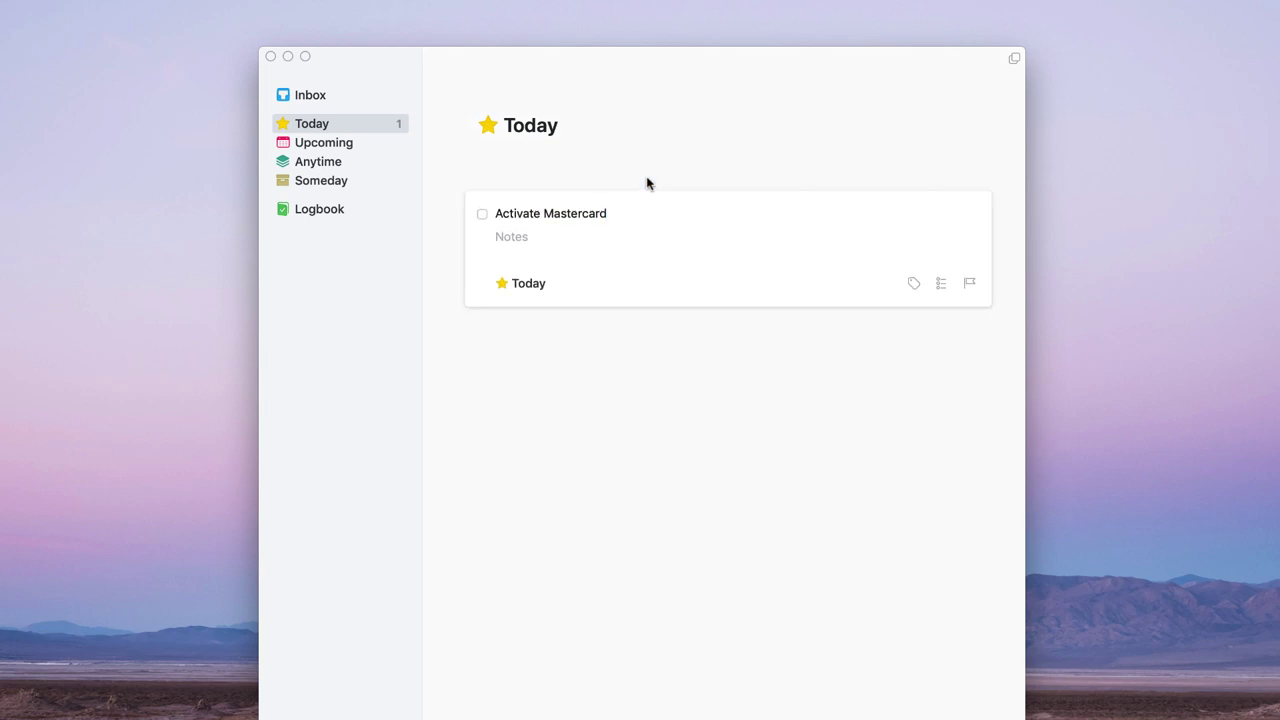
click(530, 285)
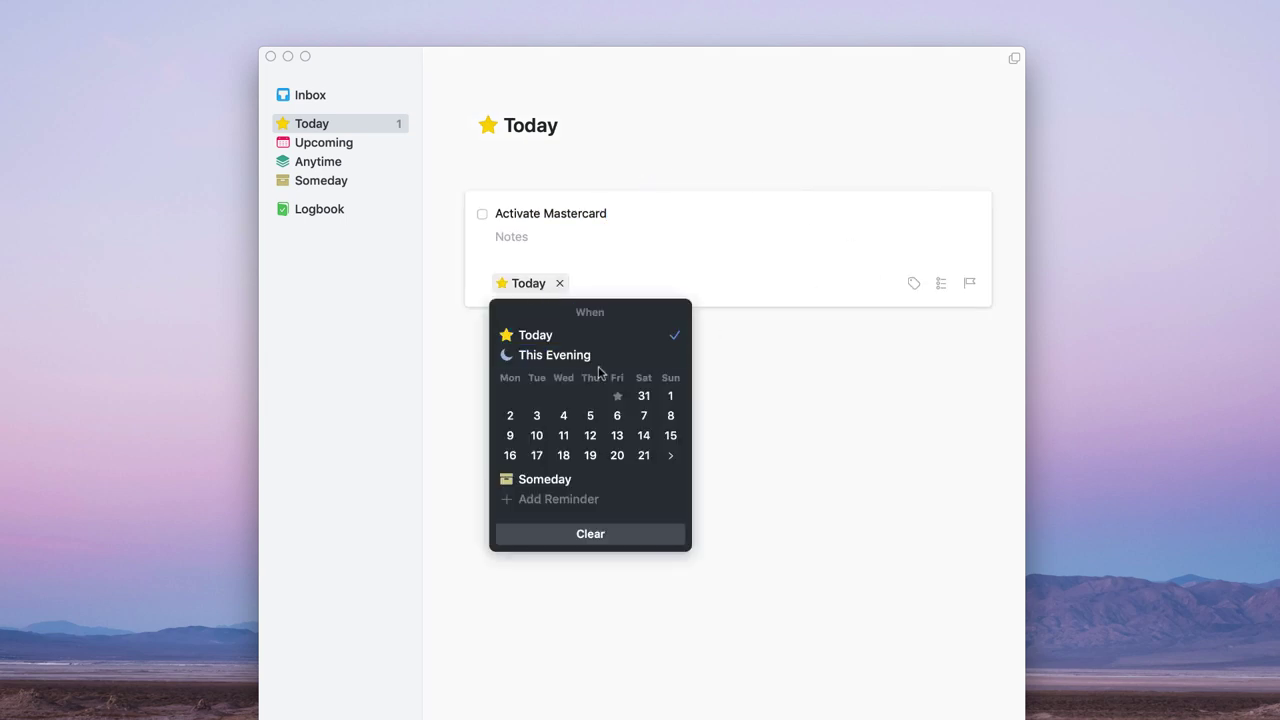
click(644, 397)
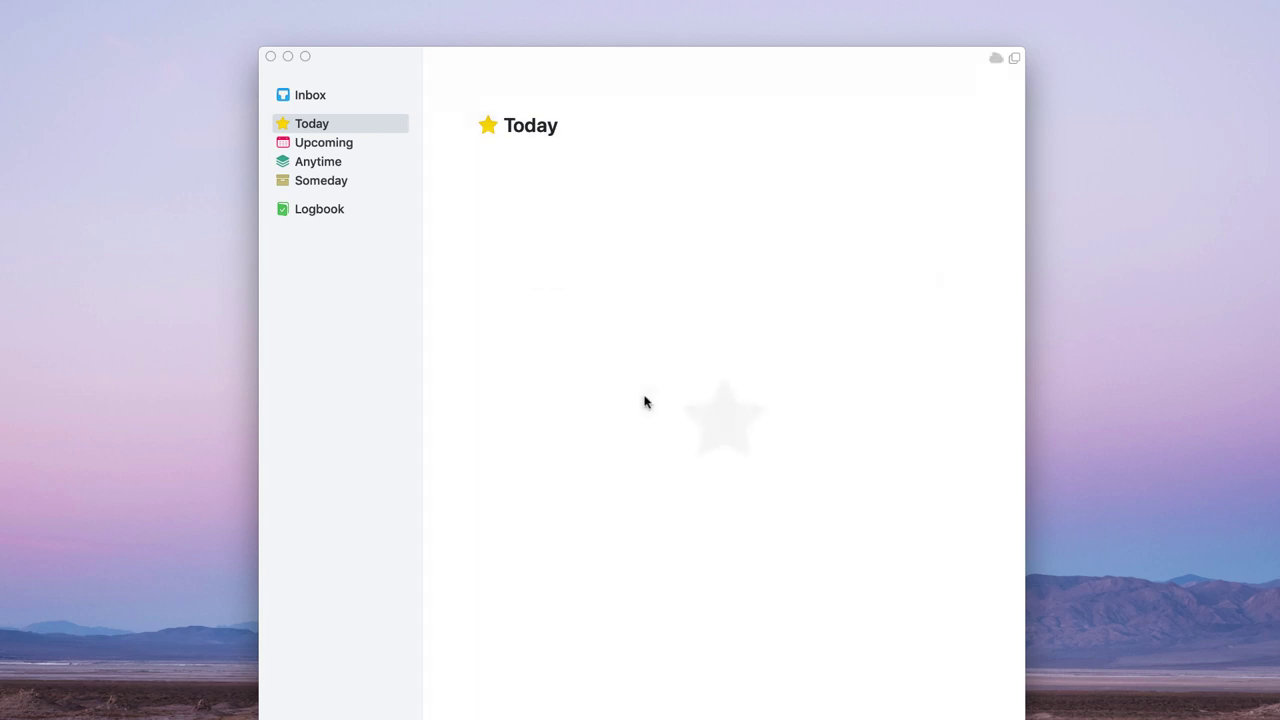
click(338, 146)
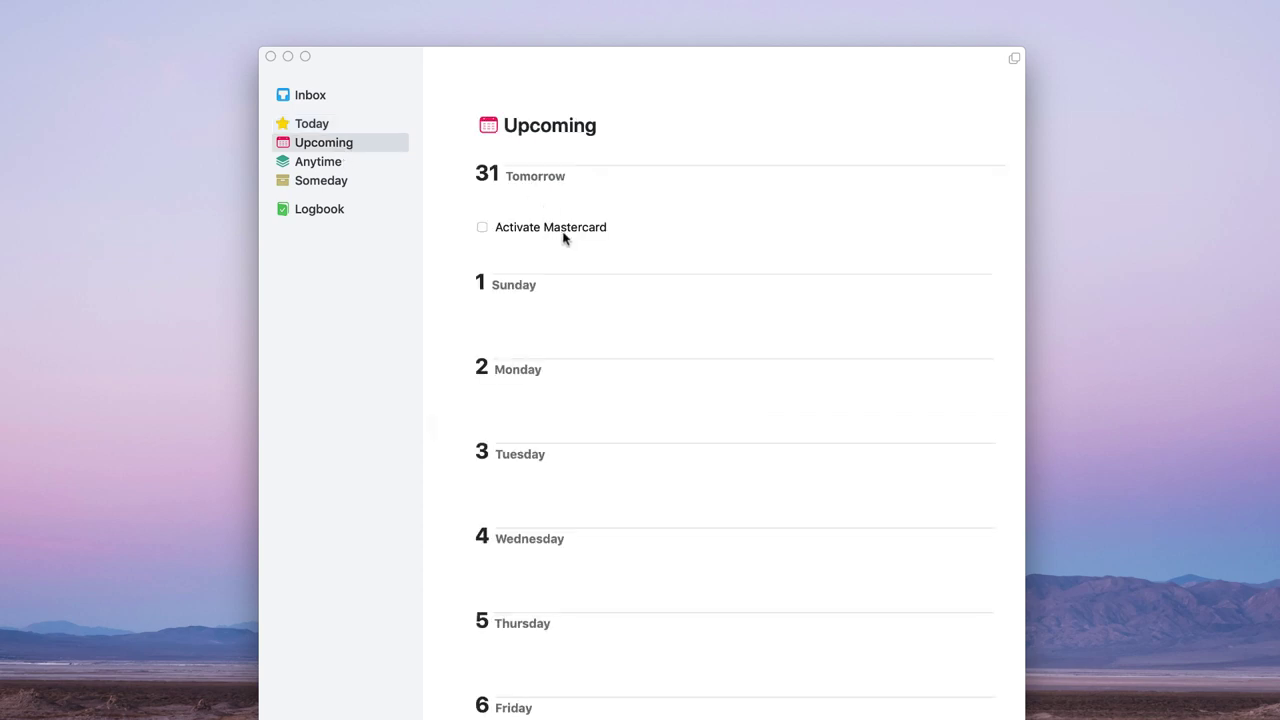
click(302, 122)
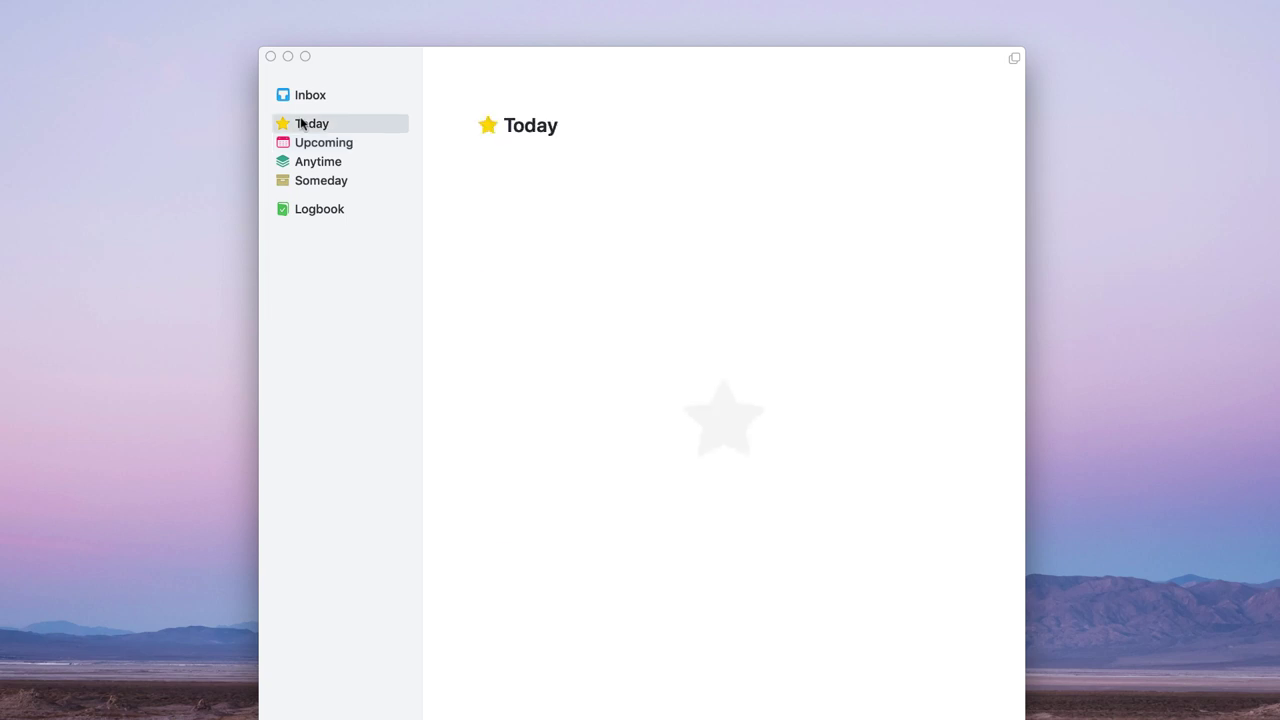
click(323, 148)
Move Activate Mastercard's schedule to This Evening
double_click(681, 234)
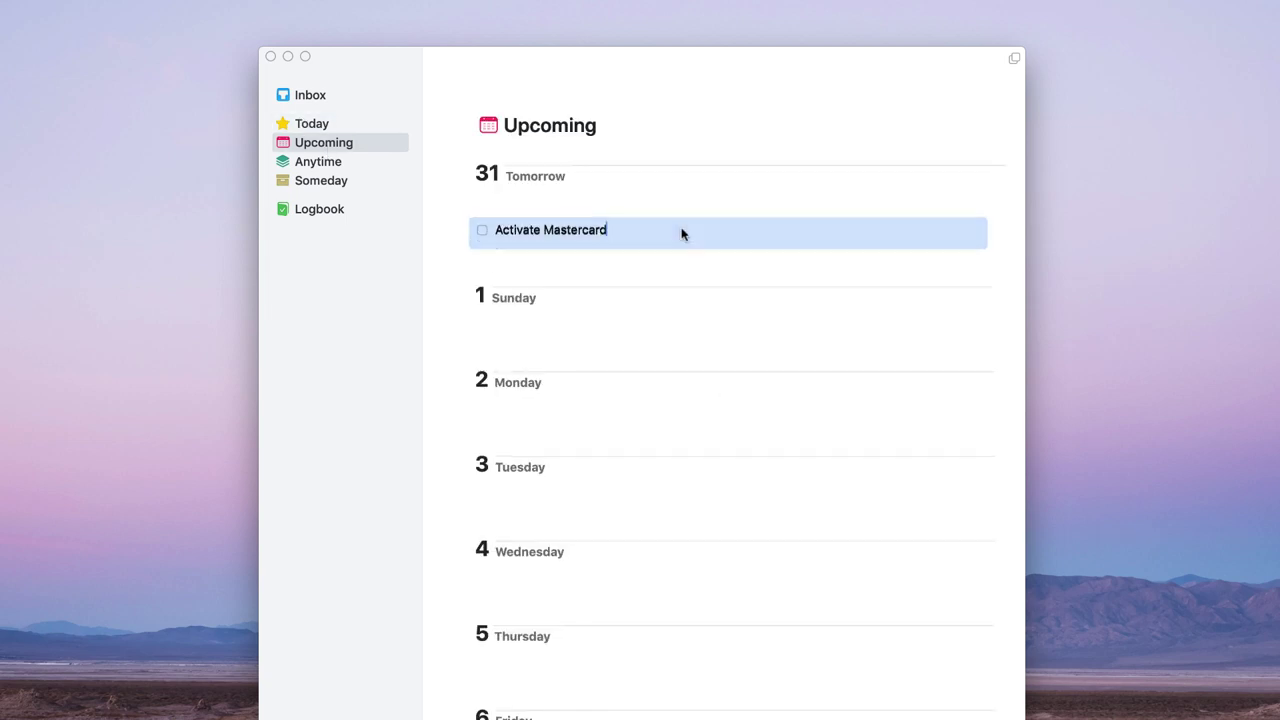
click(543, 336)
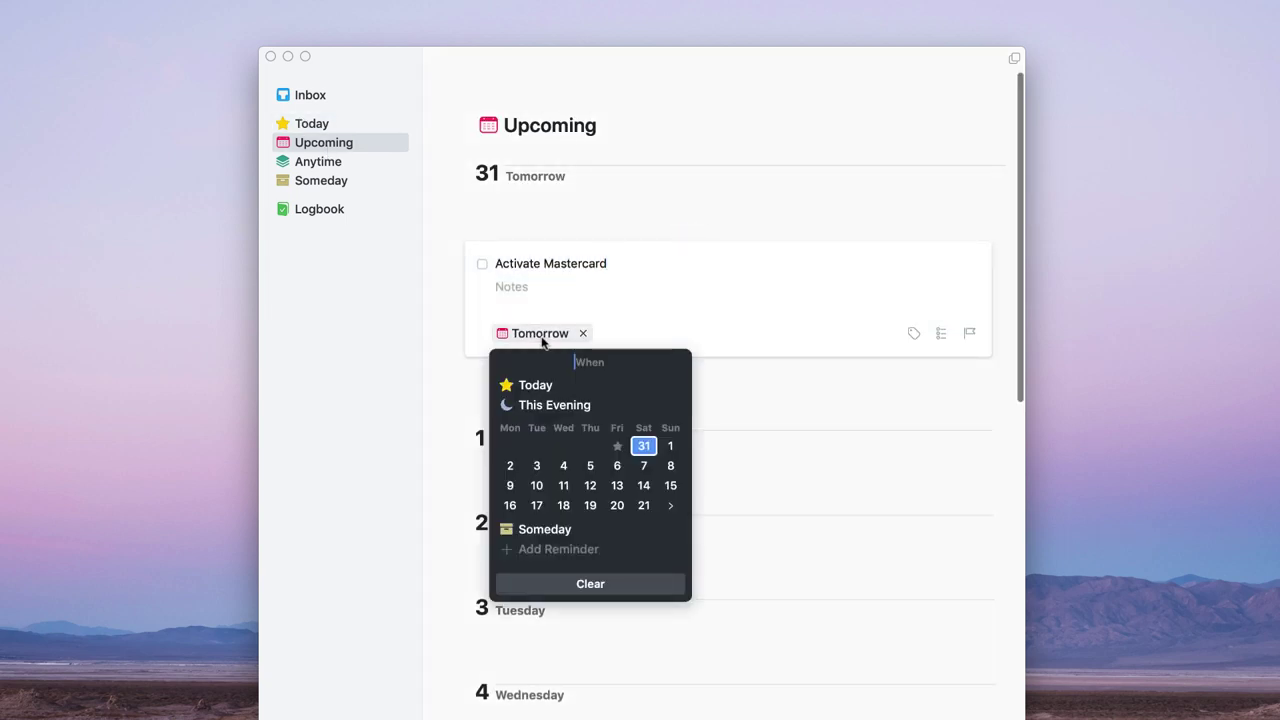
click(557, 404)
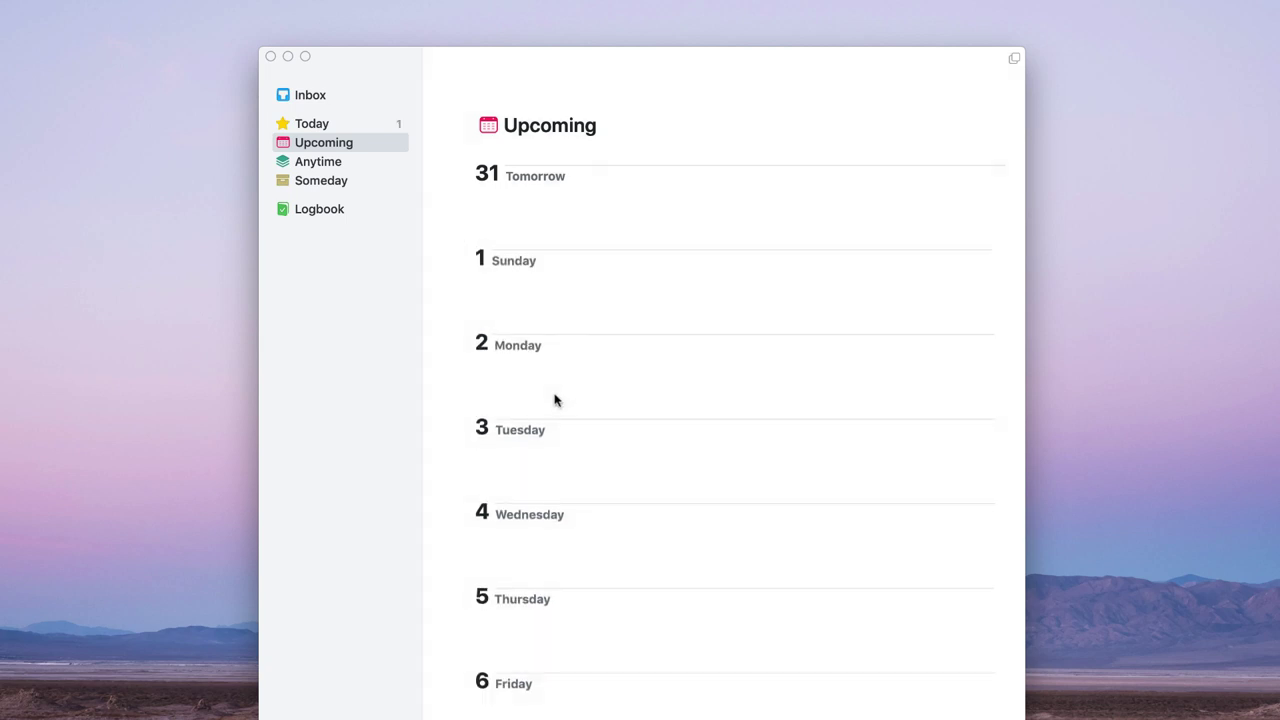
click(318, 123)
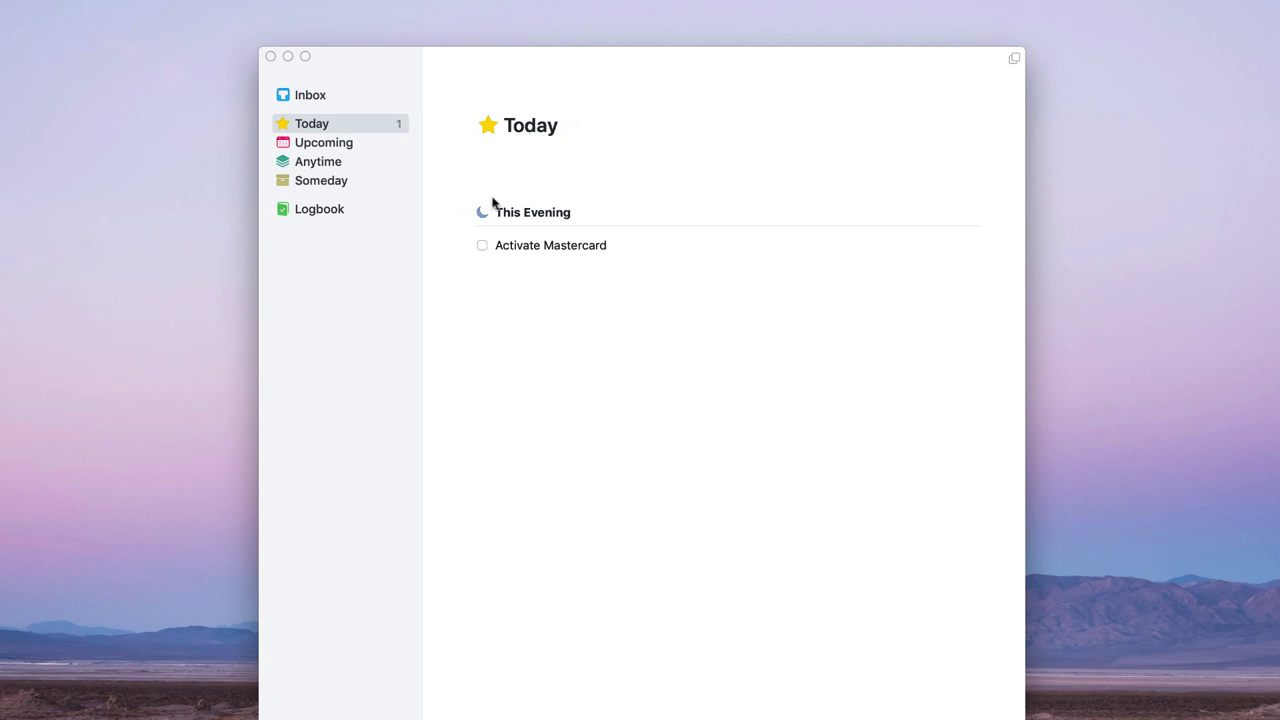
Add a reminder to Activate Mastercard, changing the time from 10:00 to 19:00
double_click(558, 246)
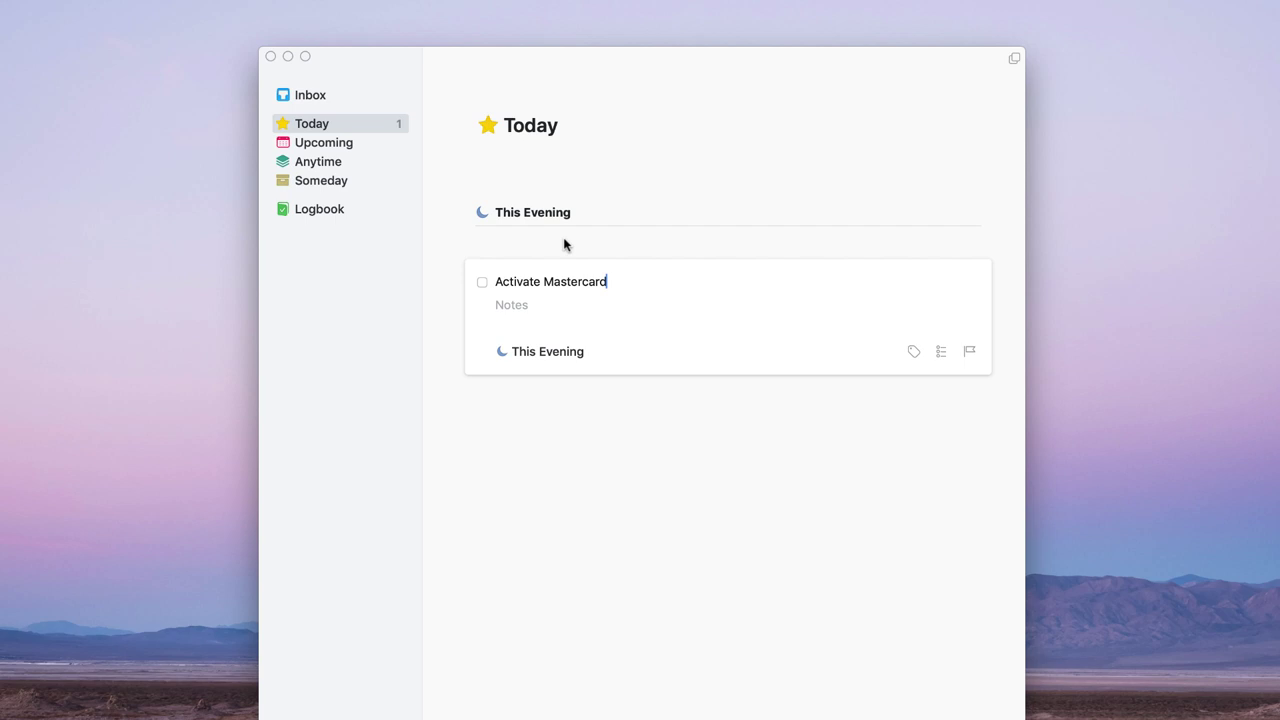
click(564, 244)
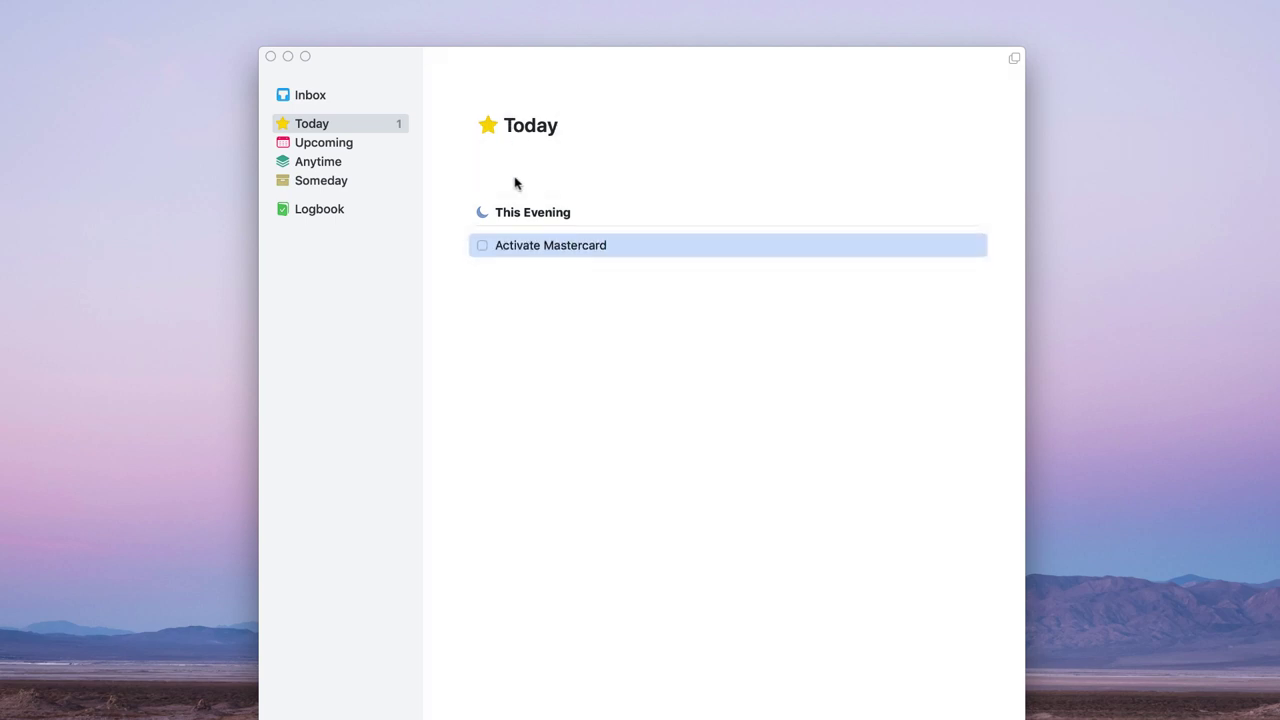
double_click(590, 251)
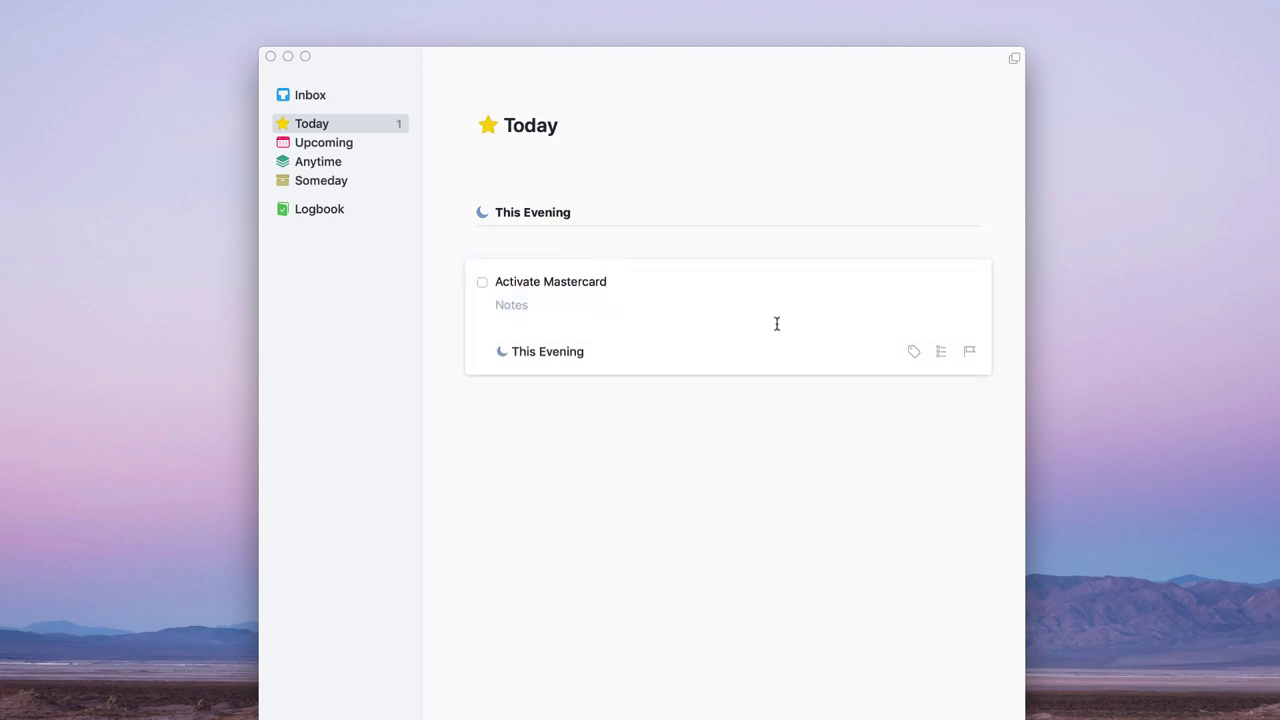
click(560, 352)
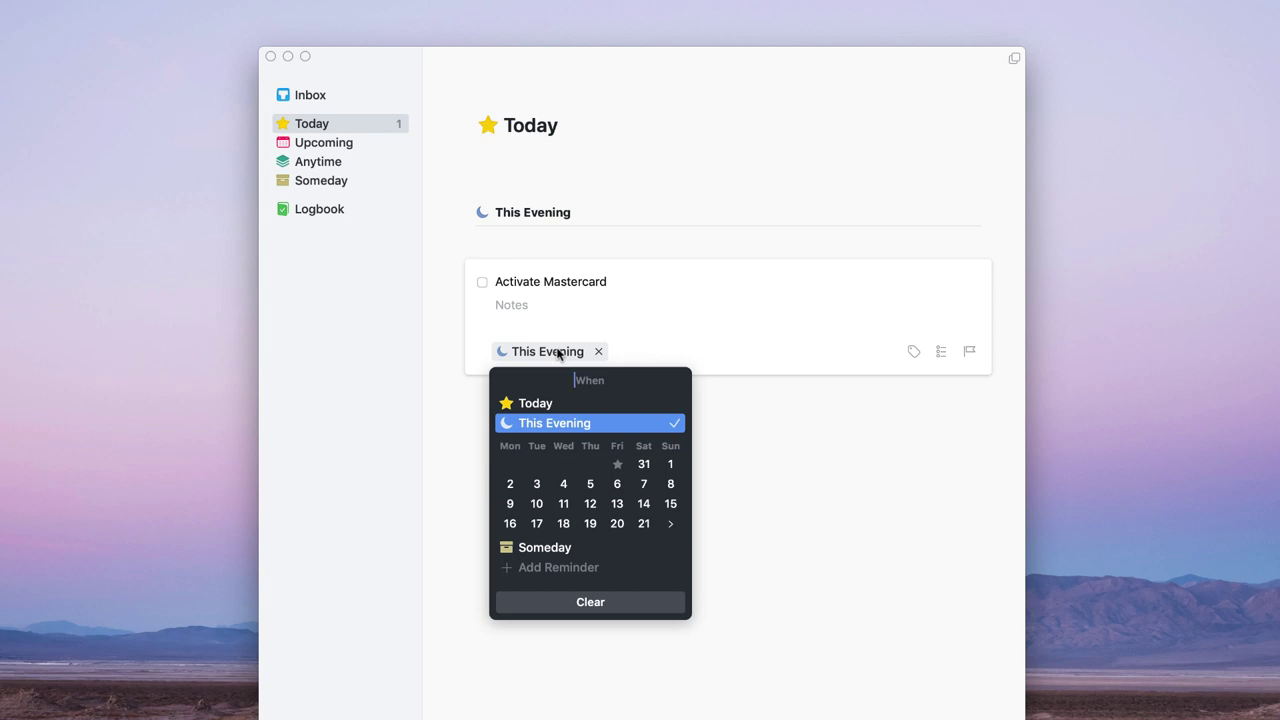
click(572, 571)
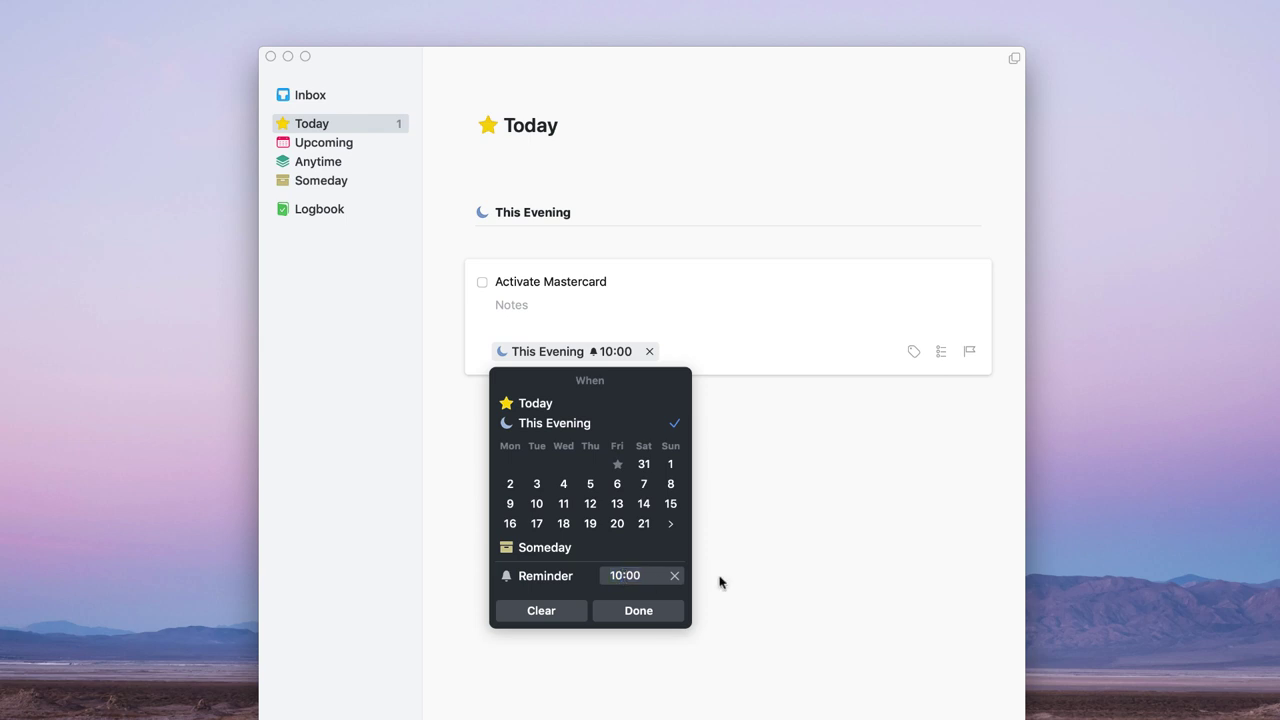
key(BackSpace)
text(9)
click(638, 612)
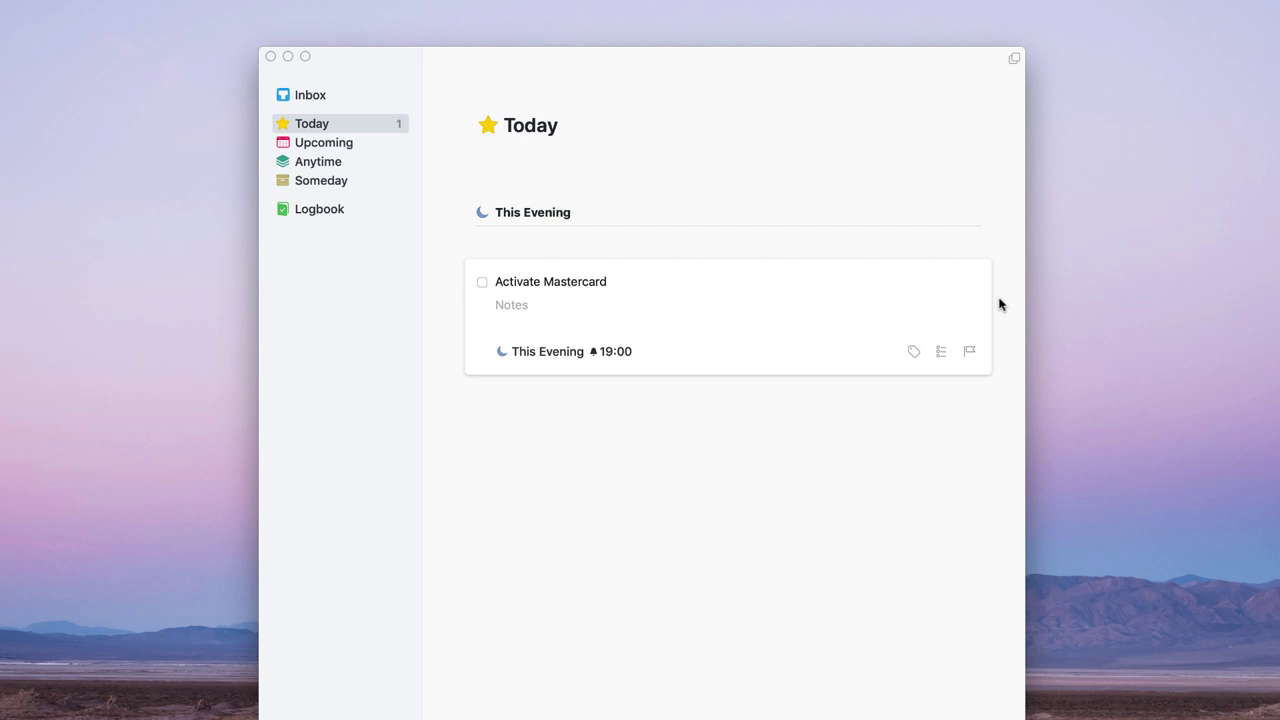
Close and reopen the Activate Mastercard card to check the 19:00 reminder
click(892, 235)
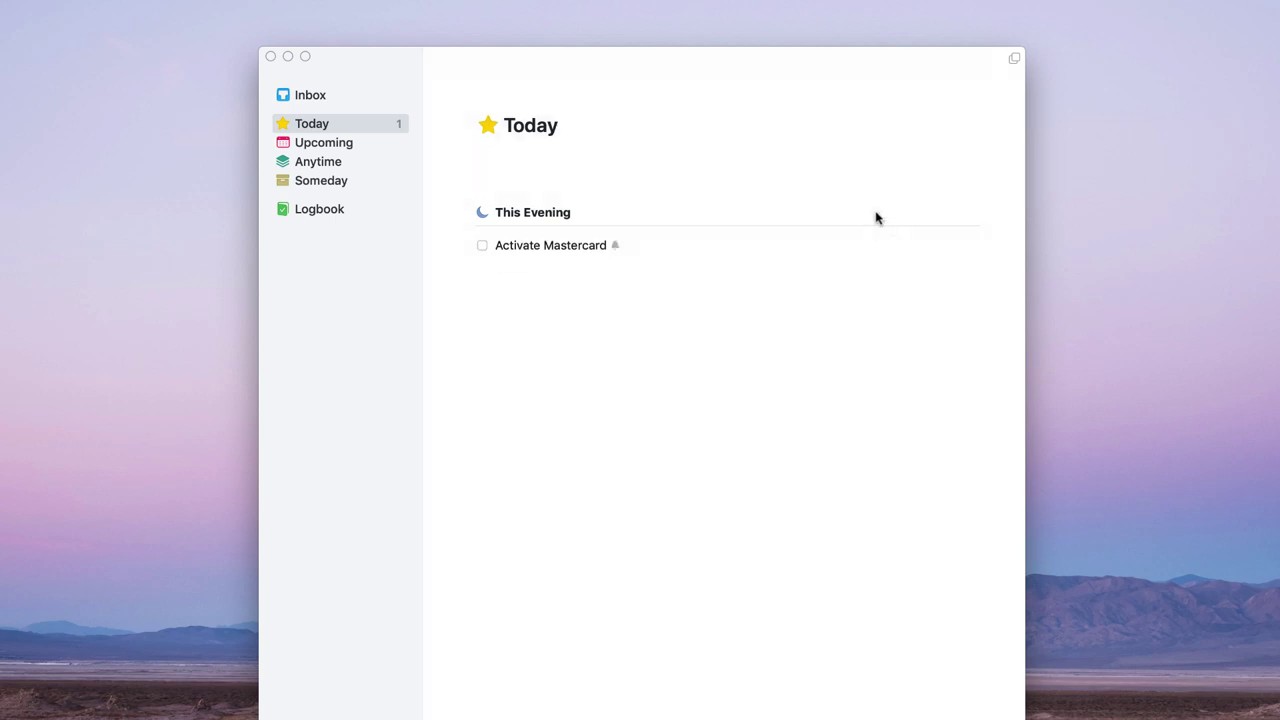
click(768, 254)
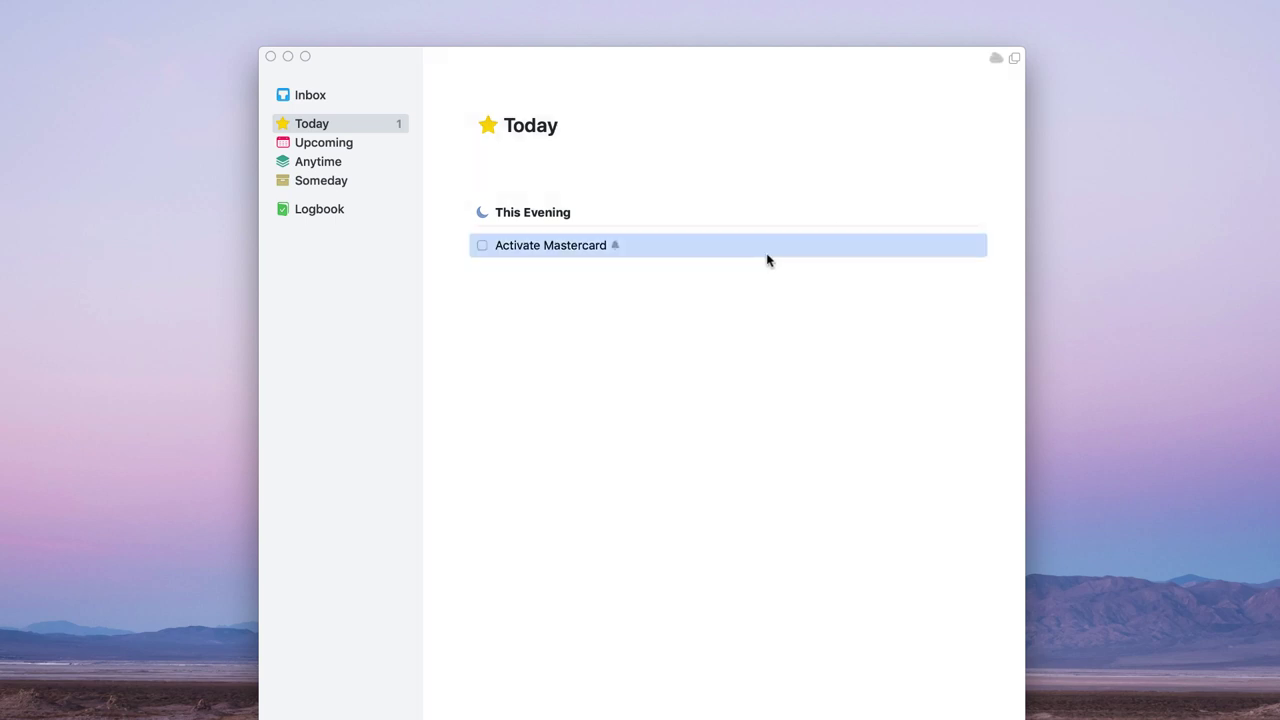
double_click(768, 254)
click(628, 376)
click(603, 298)
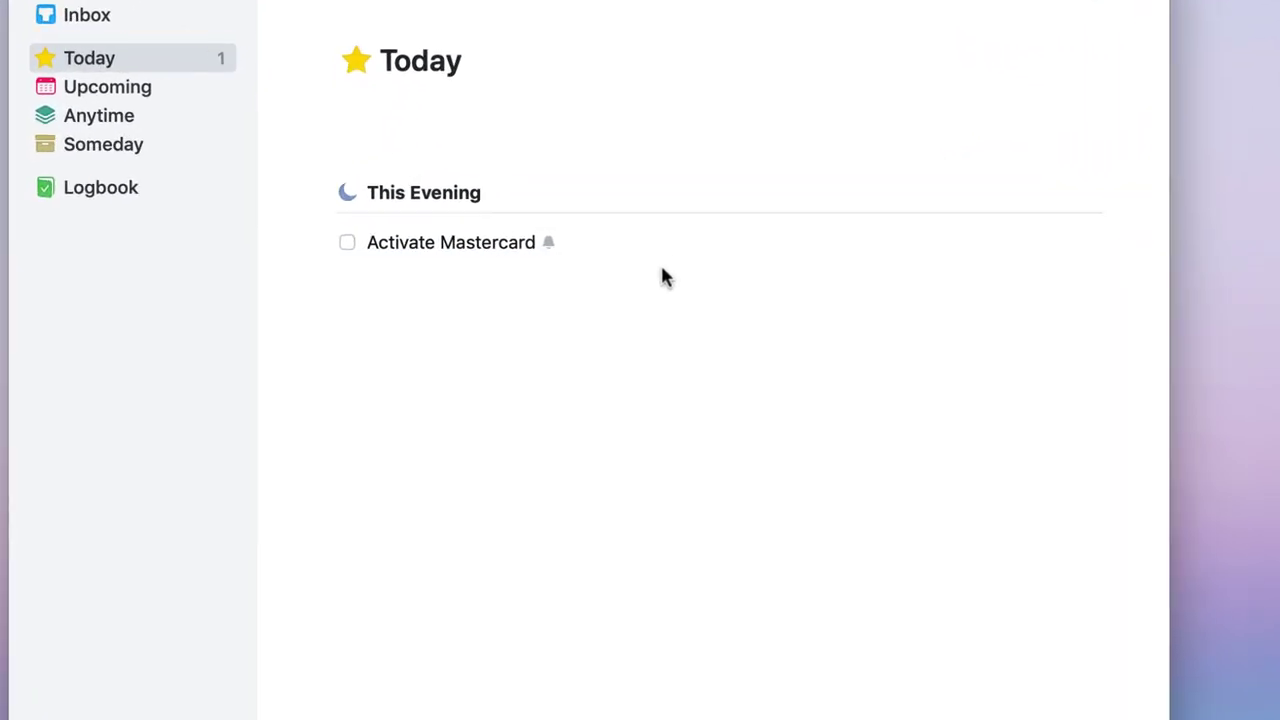
double_click(698, 248)
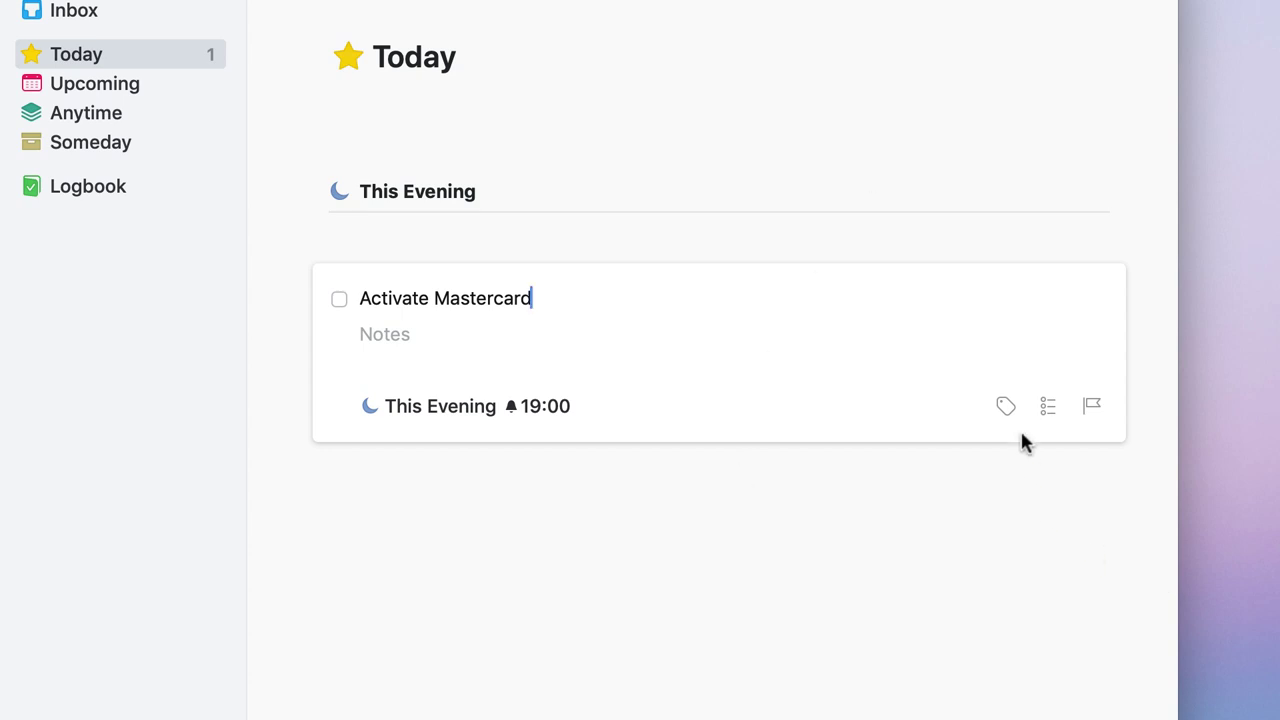
Tag Activate Mastercard with 'home', then try the Home and All tag filters
click(1005, 405)
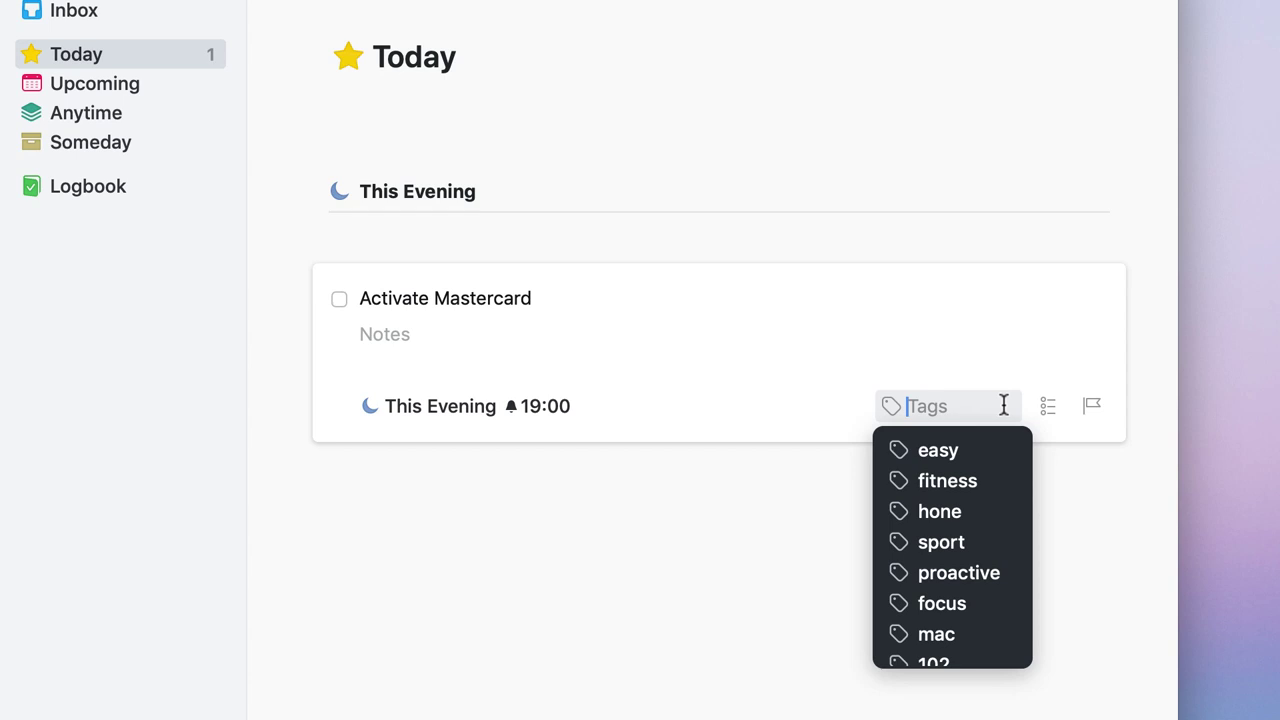
text(home)
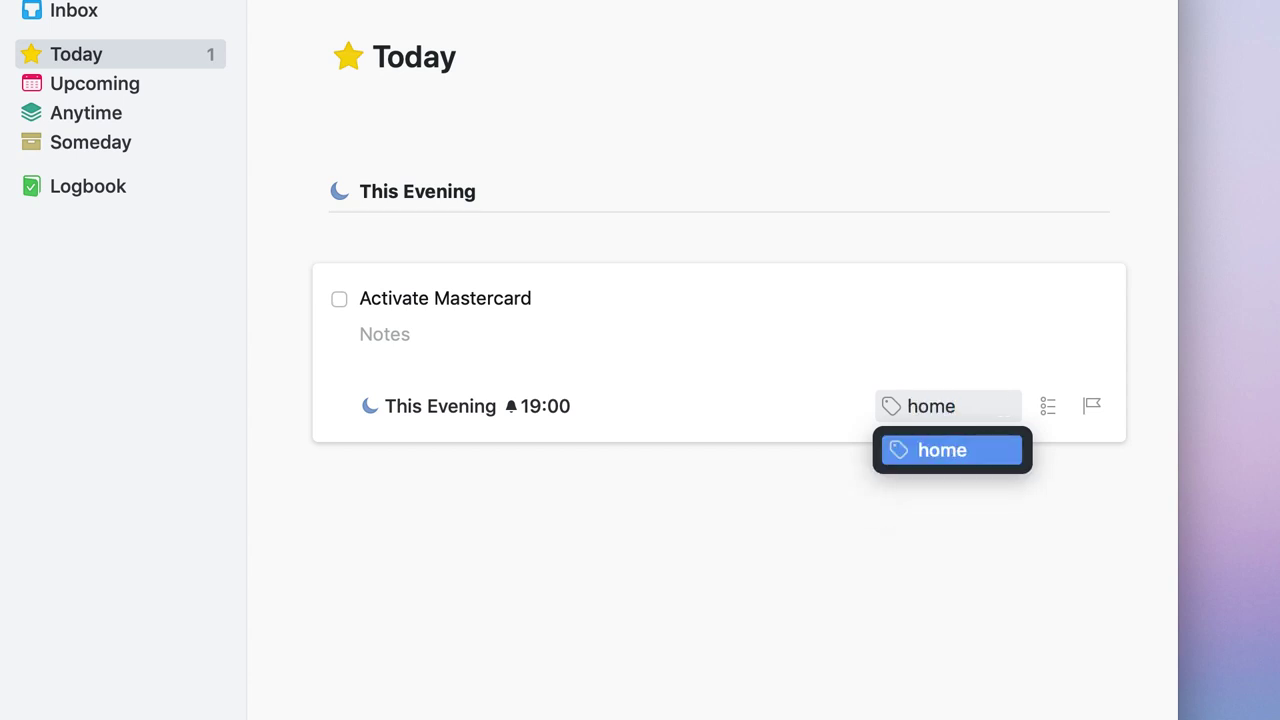
key(Return)
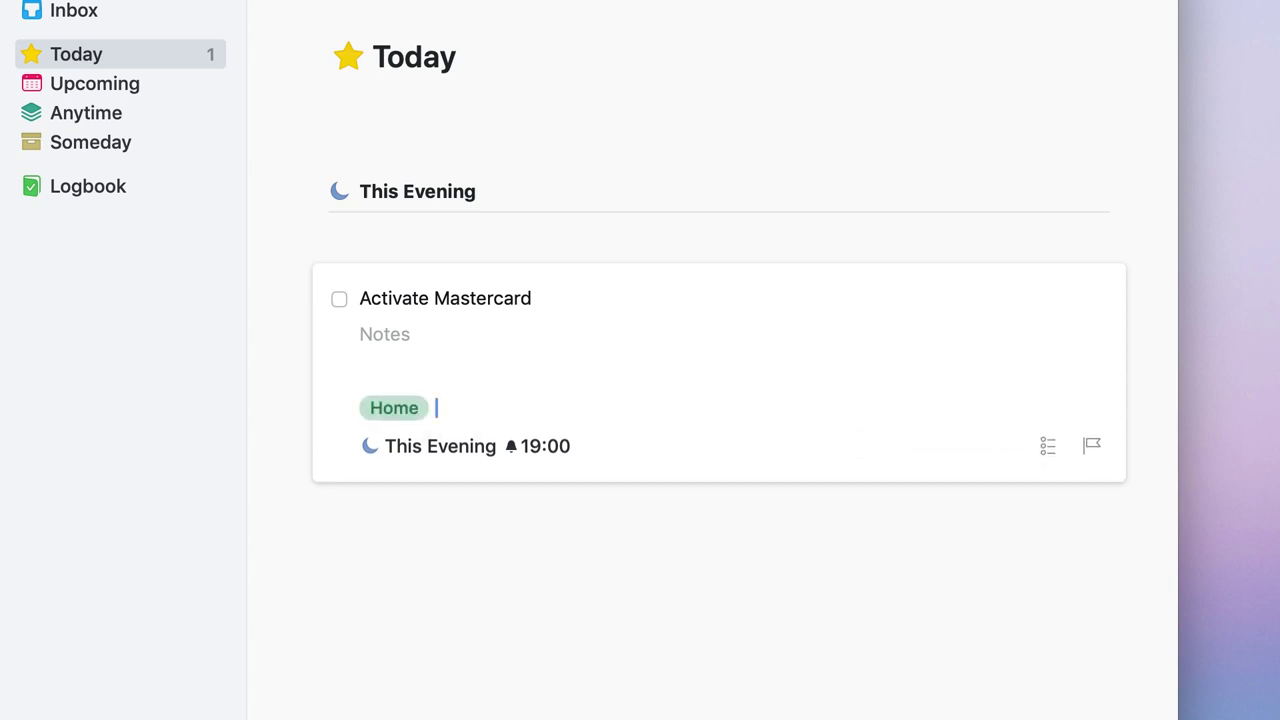
click(903, 550)
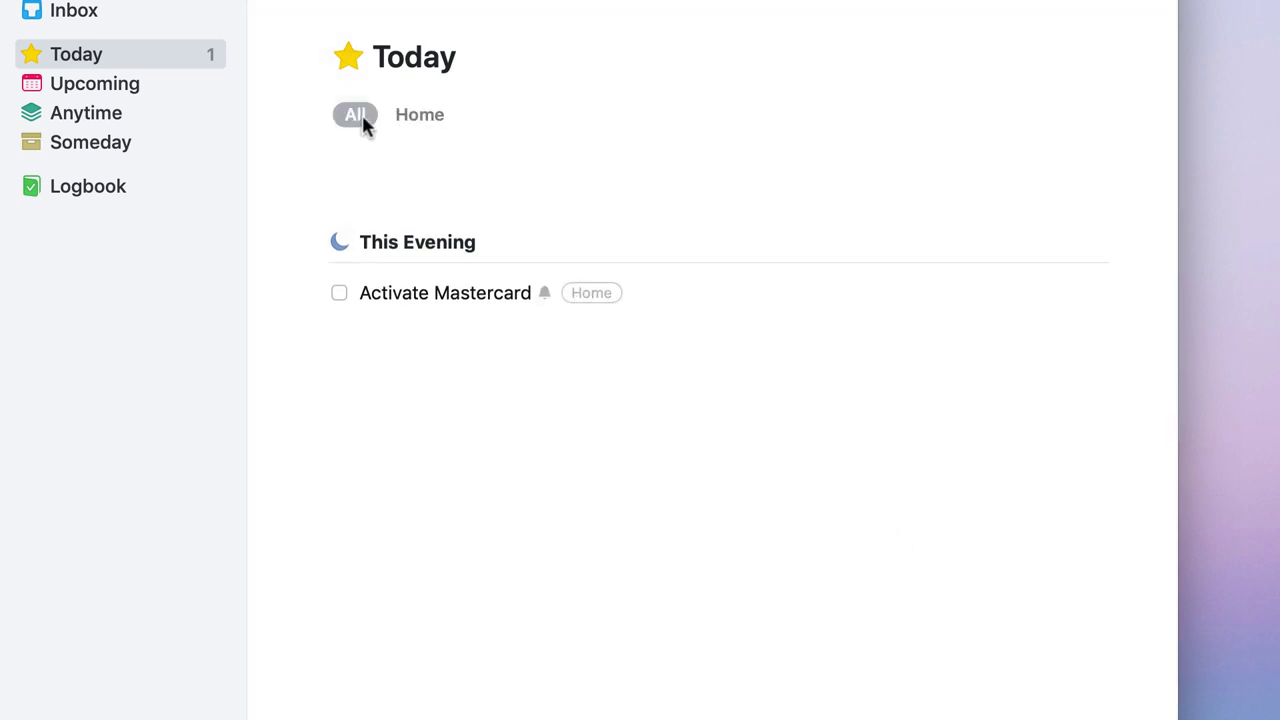
click(420, 115)
click(345, 117)
Remove the Home tag from Activate Mastercard
double_click(791, 286)
click(509, 449)
key(BackSpace)
key(BackSpace)
key(Escape)
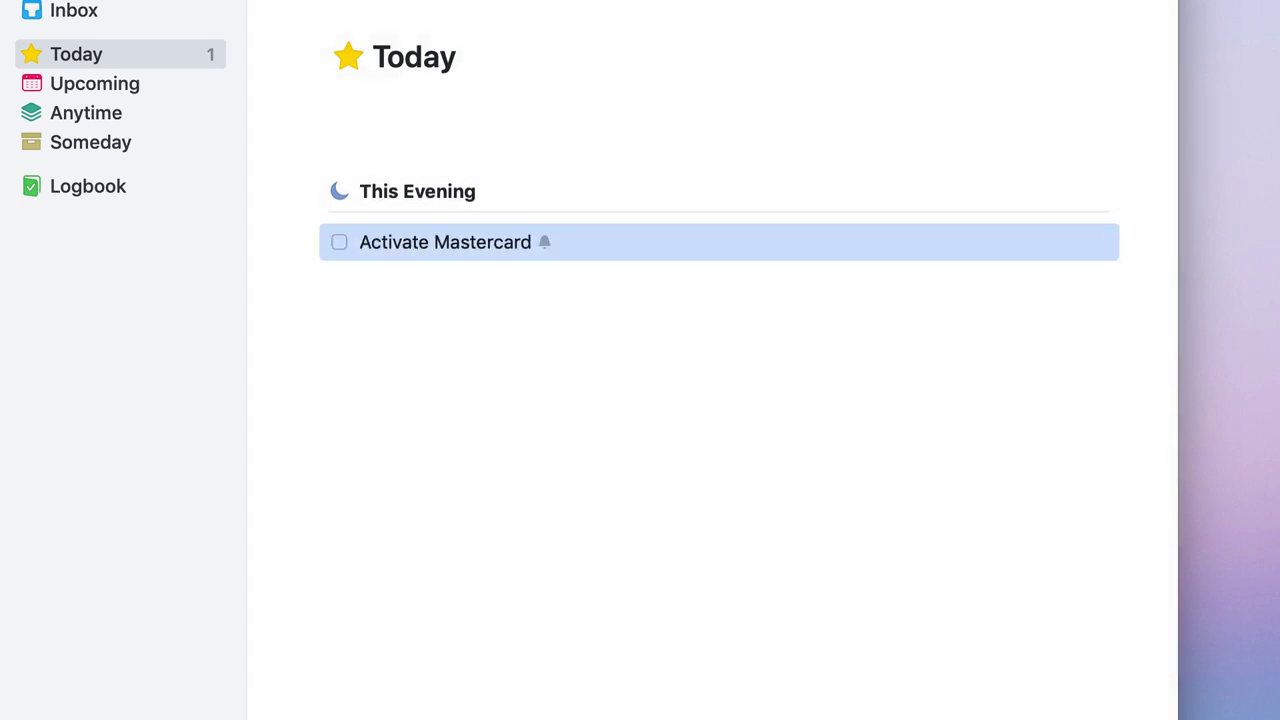
Reattach the Home tag to Activate Mastercard
double_click(542, 245)
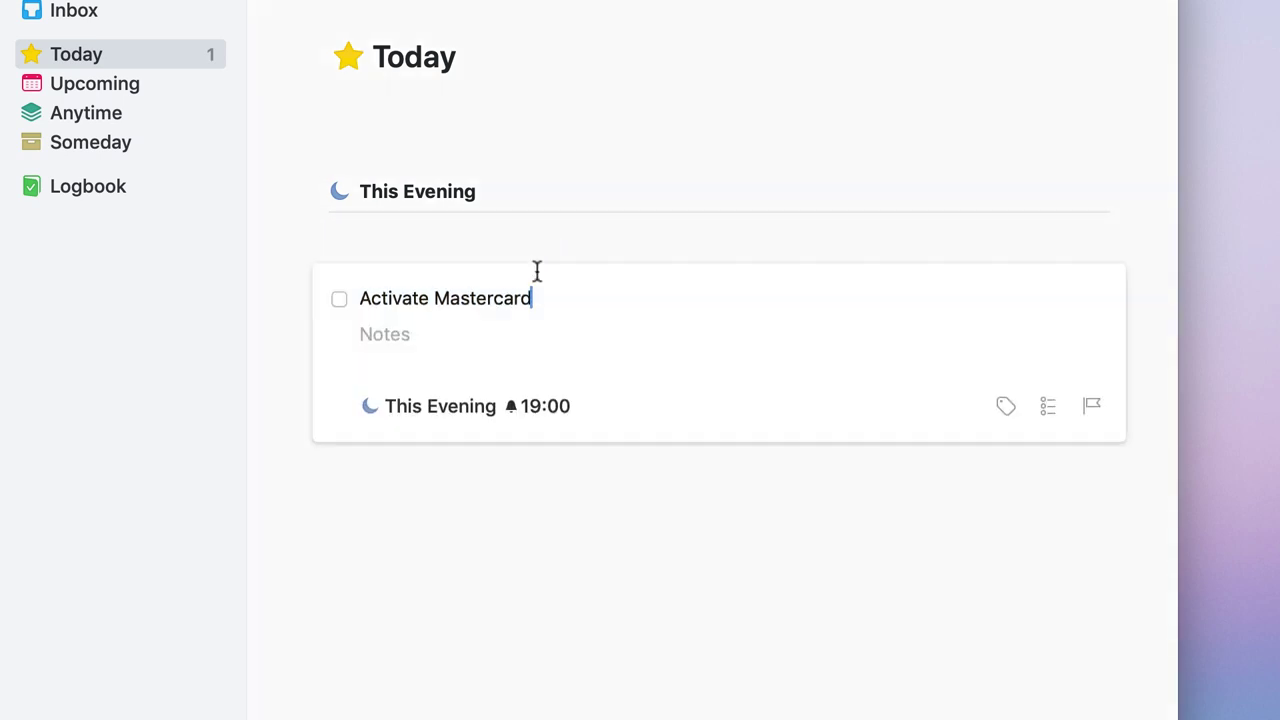
click(1005, 406)
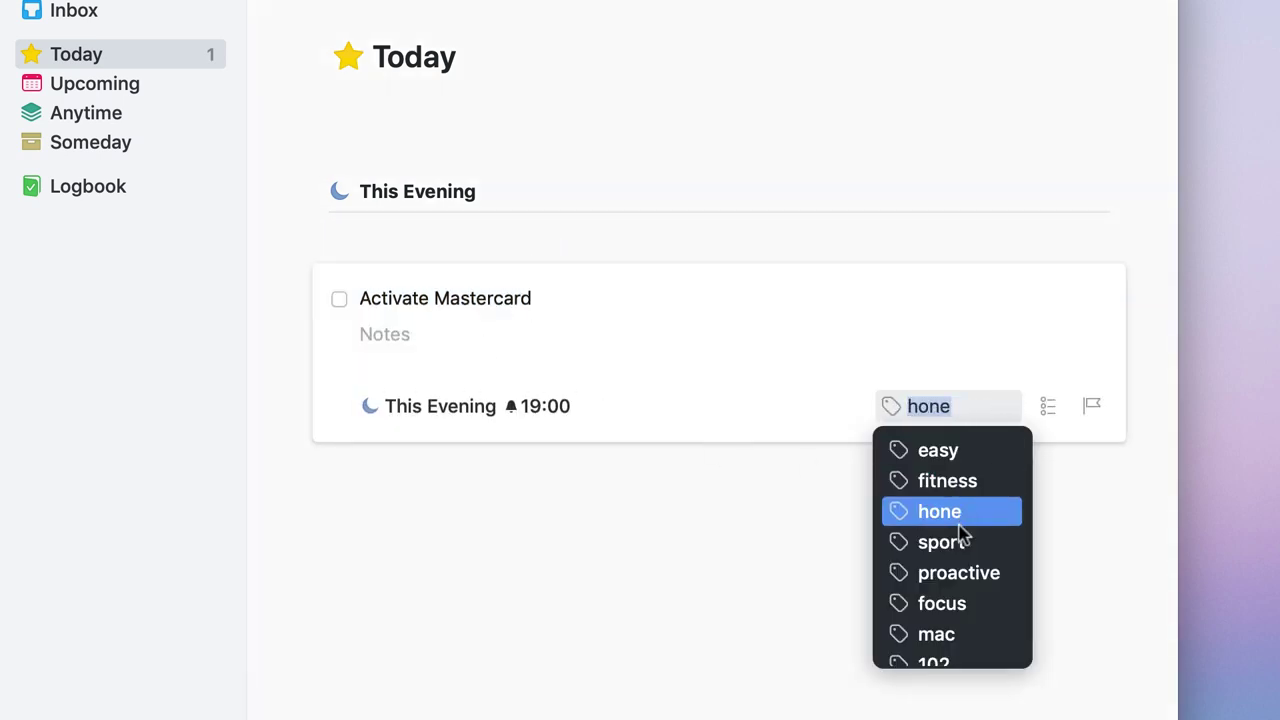
text(hom)
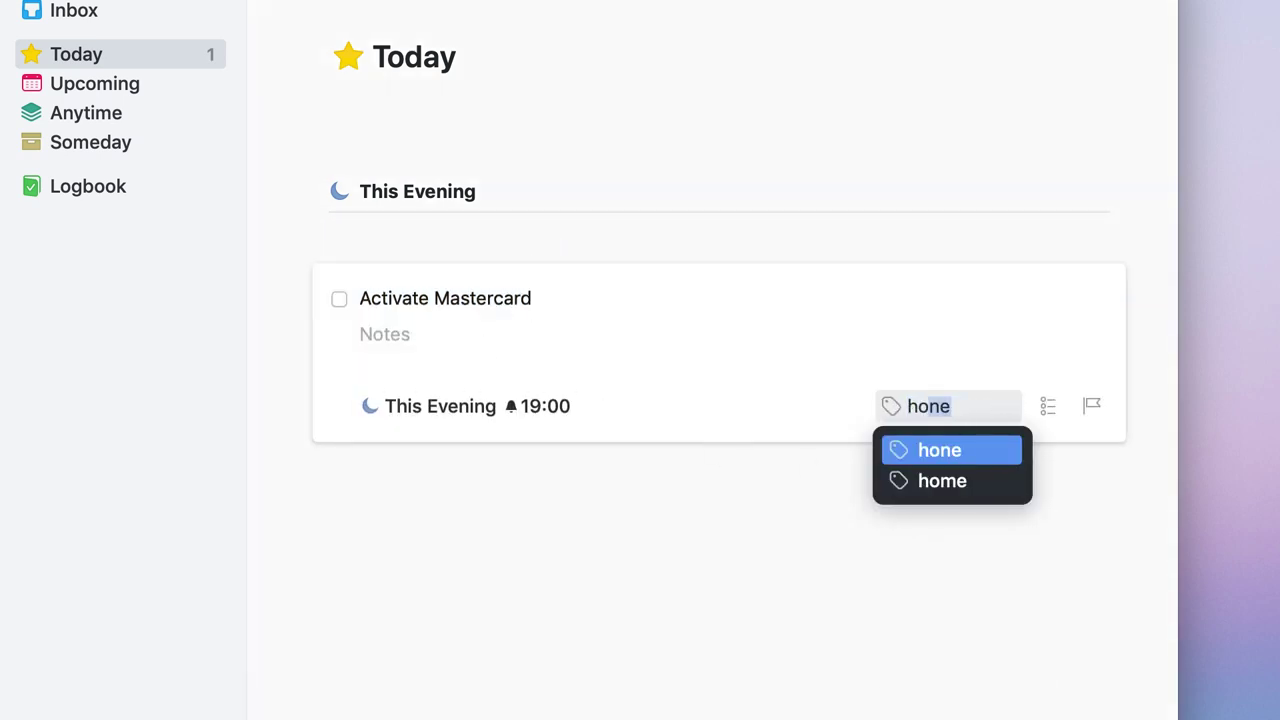
text(e)
key(BackSpace)
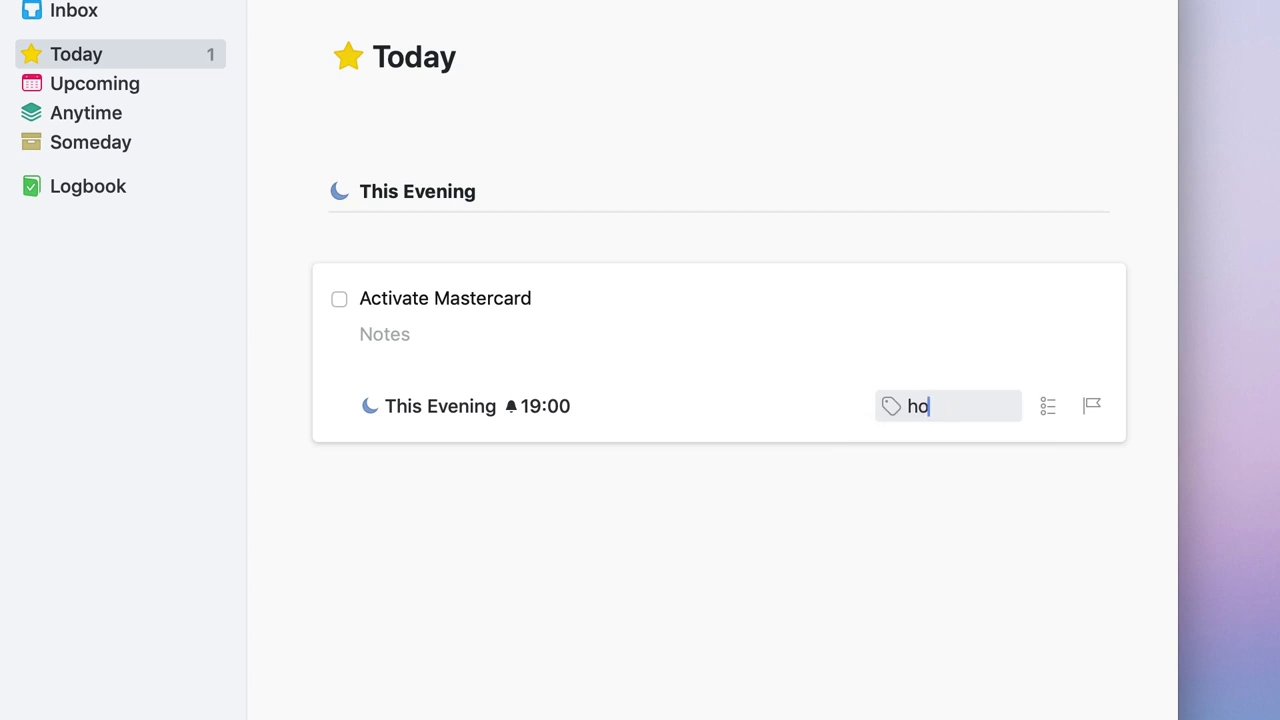
text(me)
key(Return)
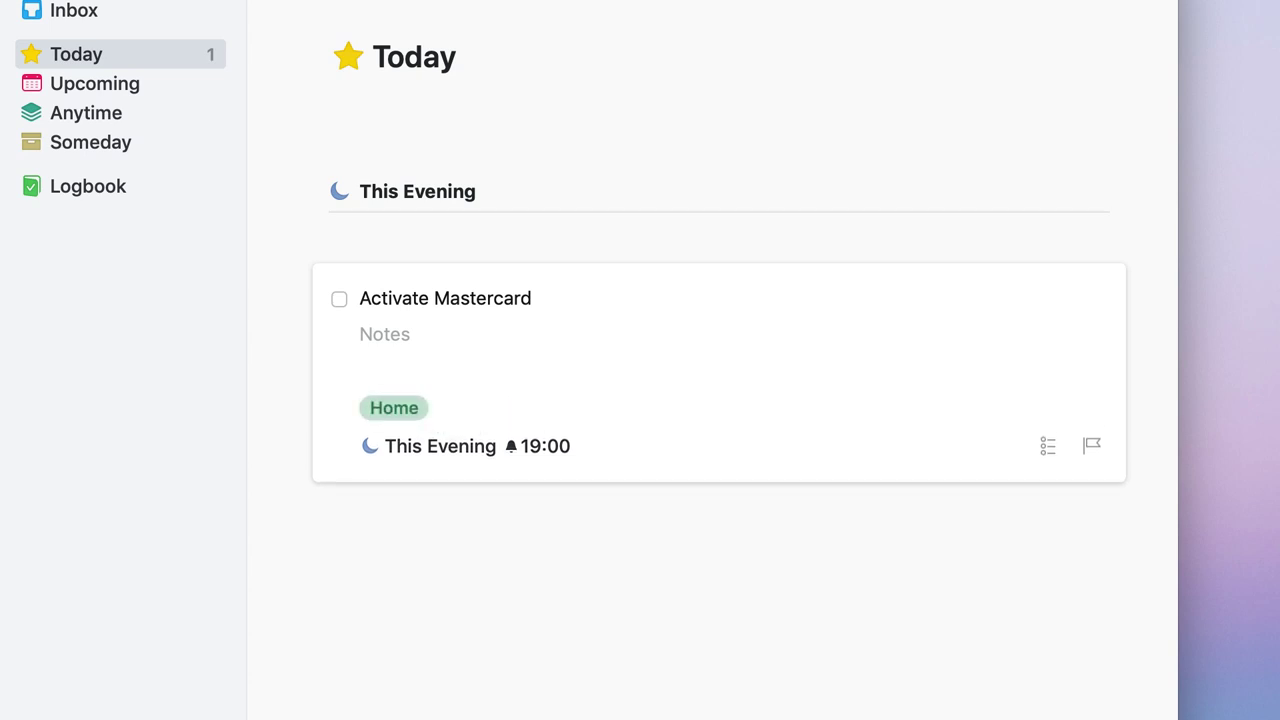
click(1035, 456)
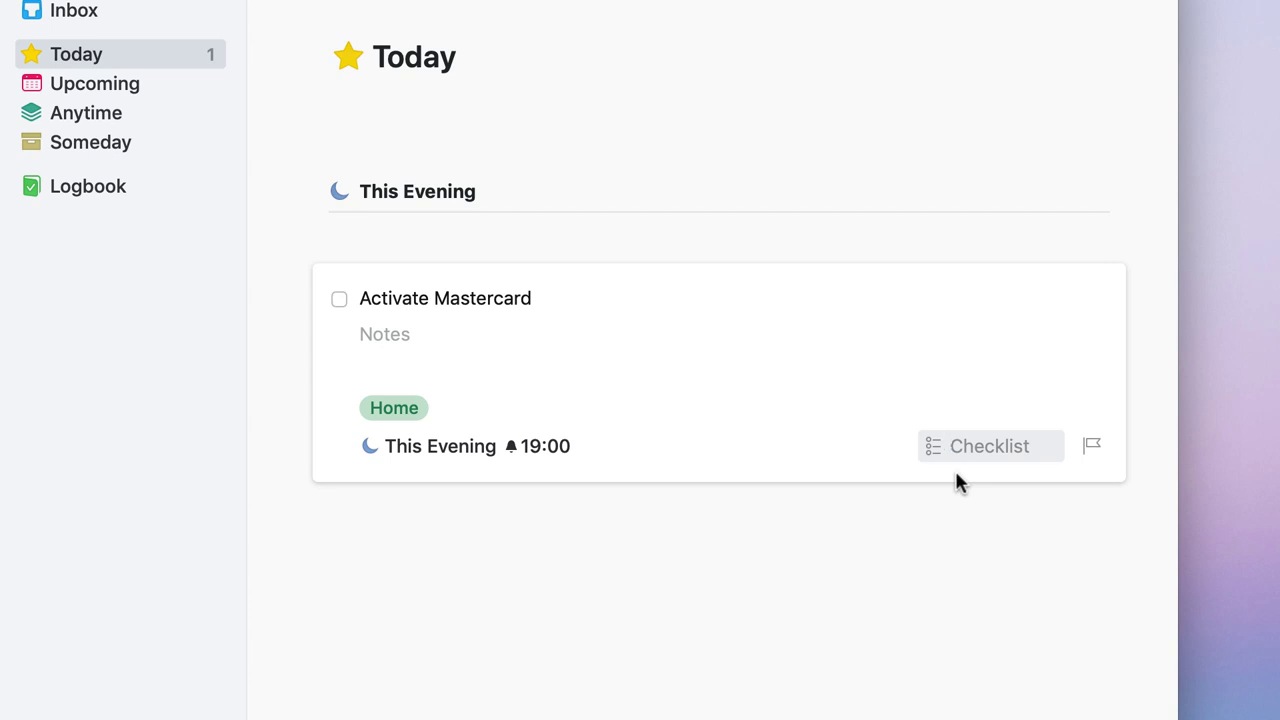
Enter the checklist item 'Sign into VISA account', then reopen the to-do to check it
text(Sign itno)
key(BackSpace)
key(BackSpace)
key(BackSpace)
text(nto B)
key(BackSpace)
text(VISA account)
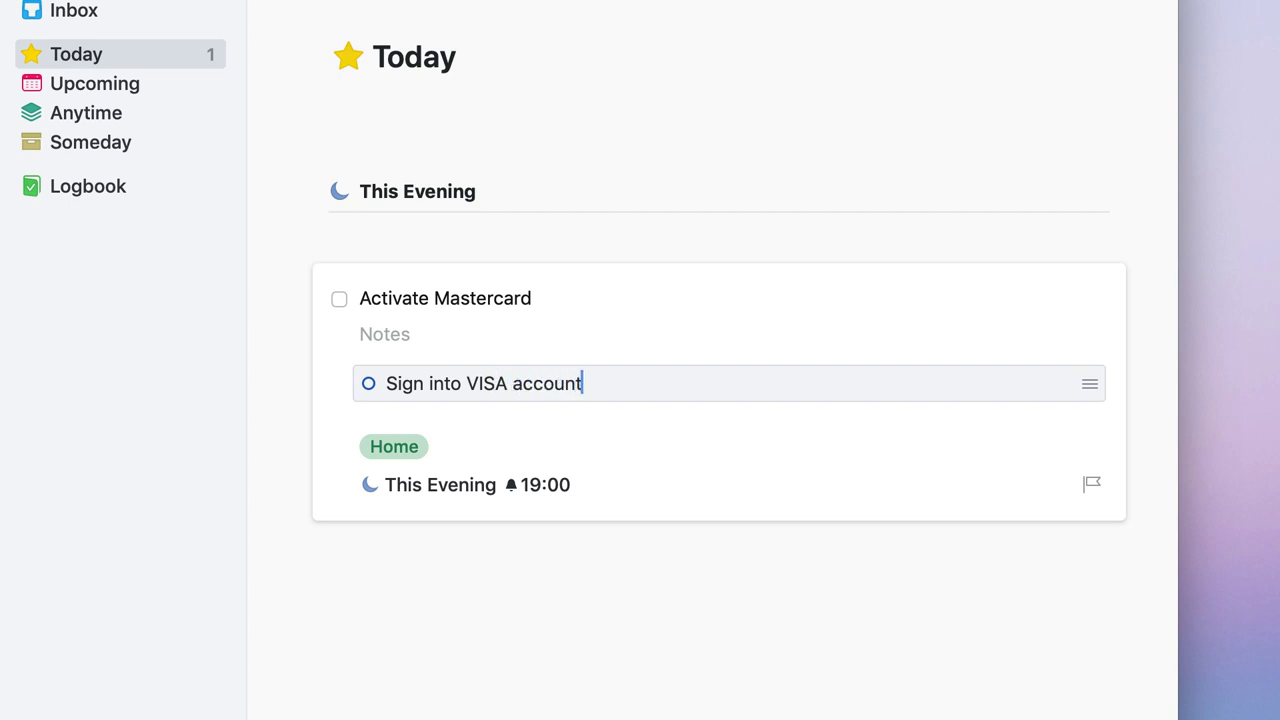
click(937, 554)
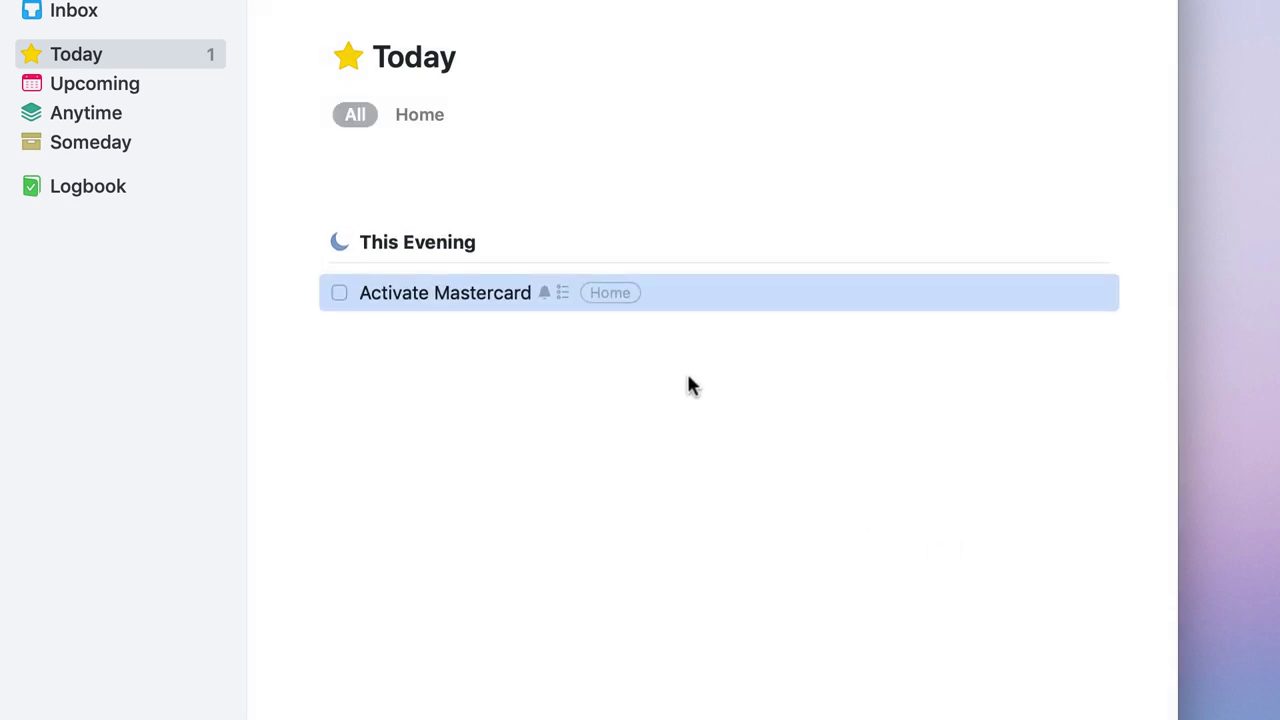
double_click(663, 298)
drag(1088, 438, 1043, 467)
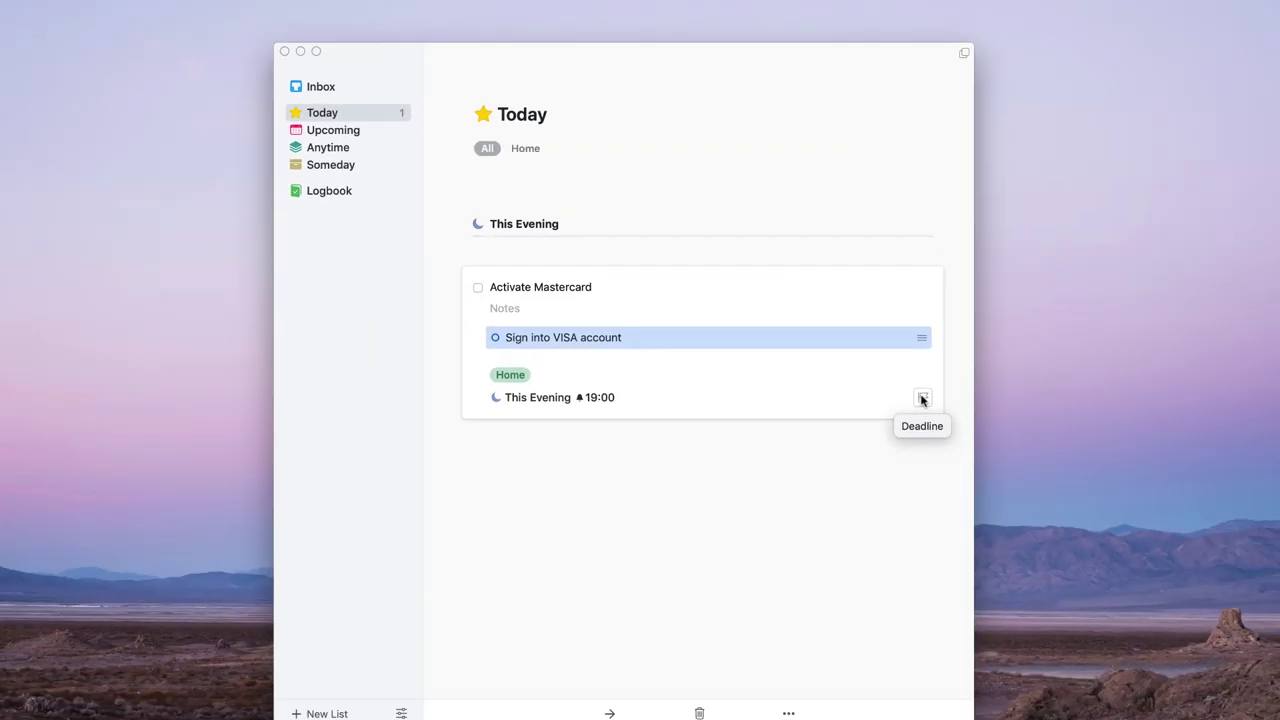
Give the Activate Mastercard to-do a 30 September deadline and close its card
click(922, 399)
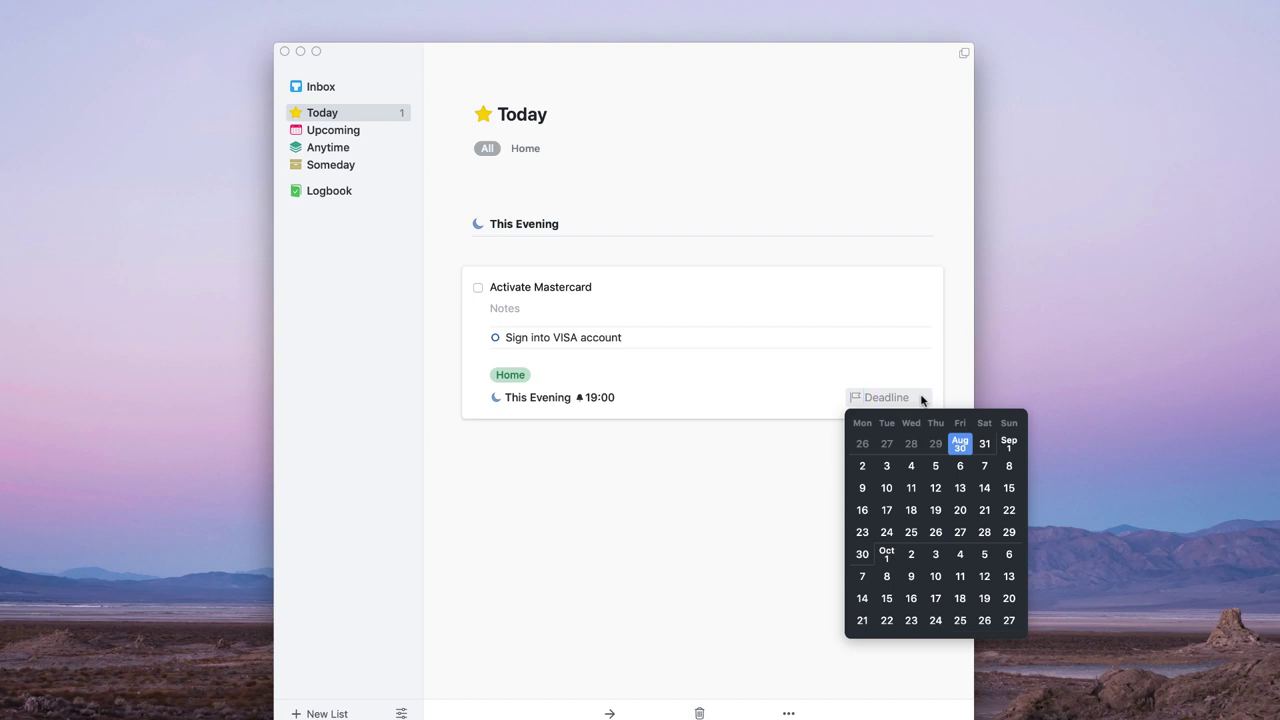
click(862, 554)
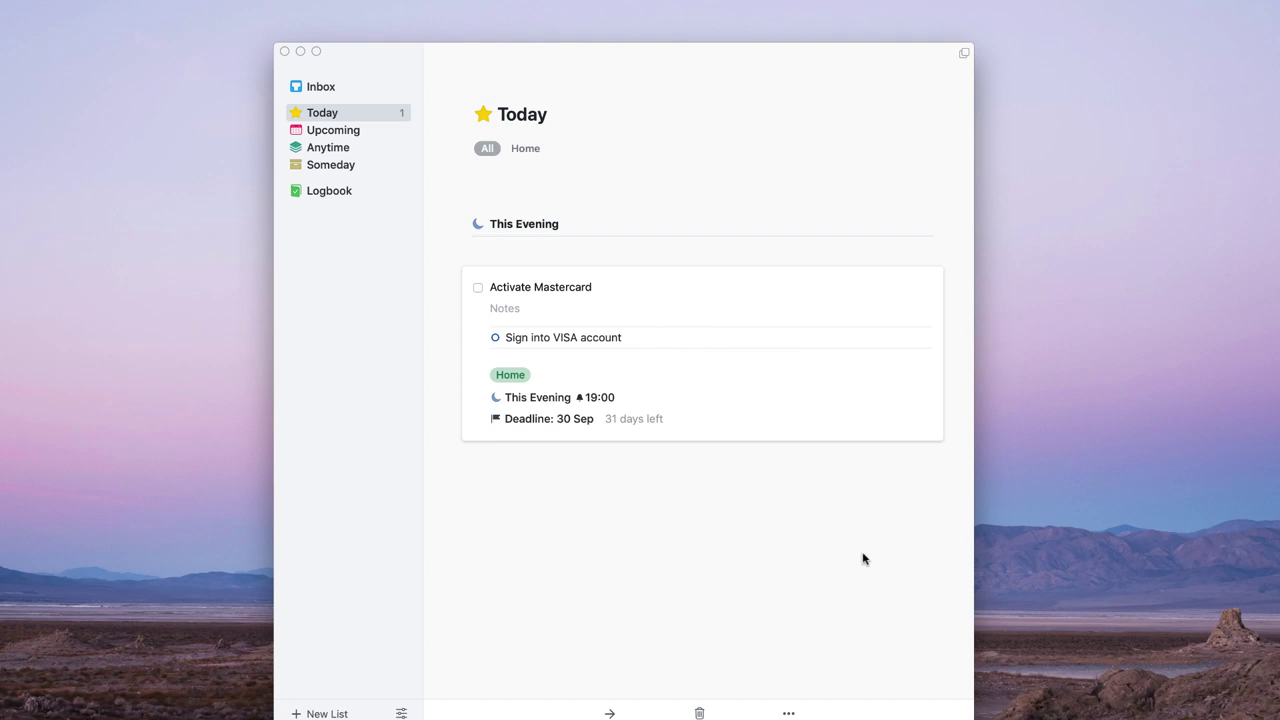
click(731, 522)
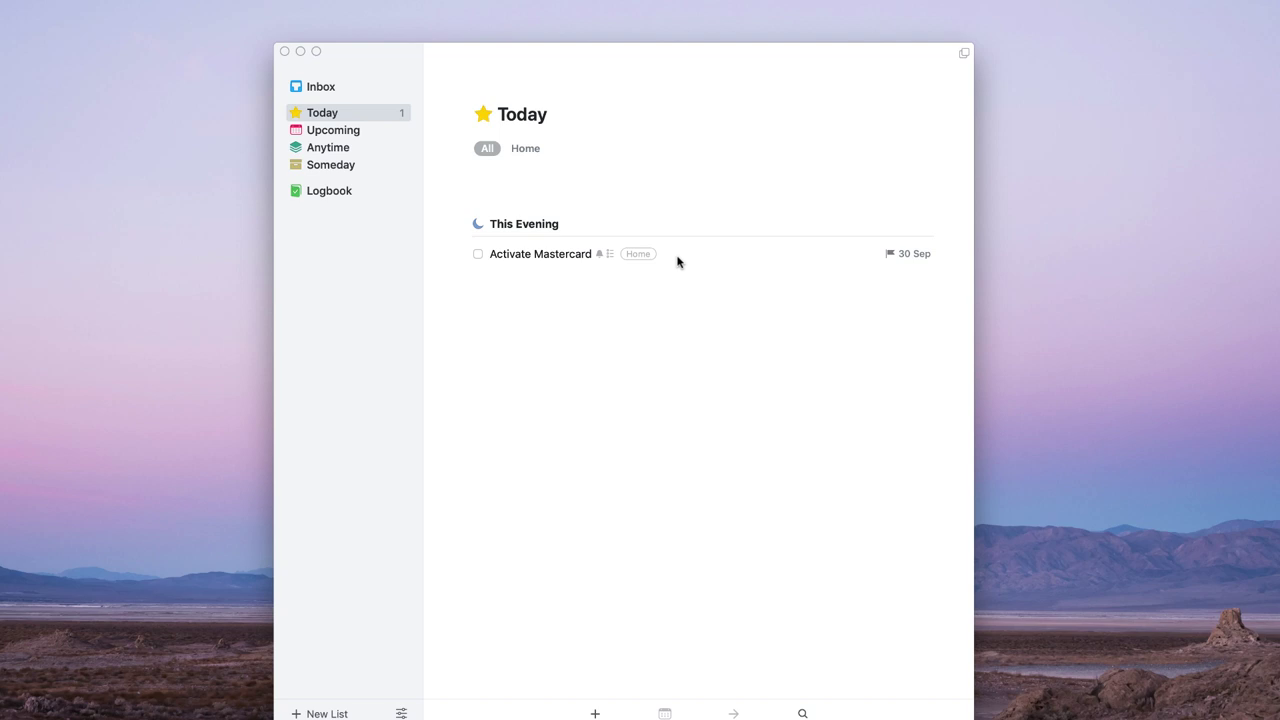
drag(677, 261, 684, 291)
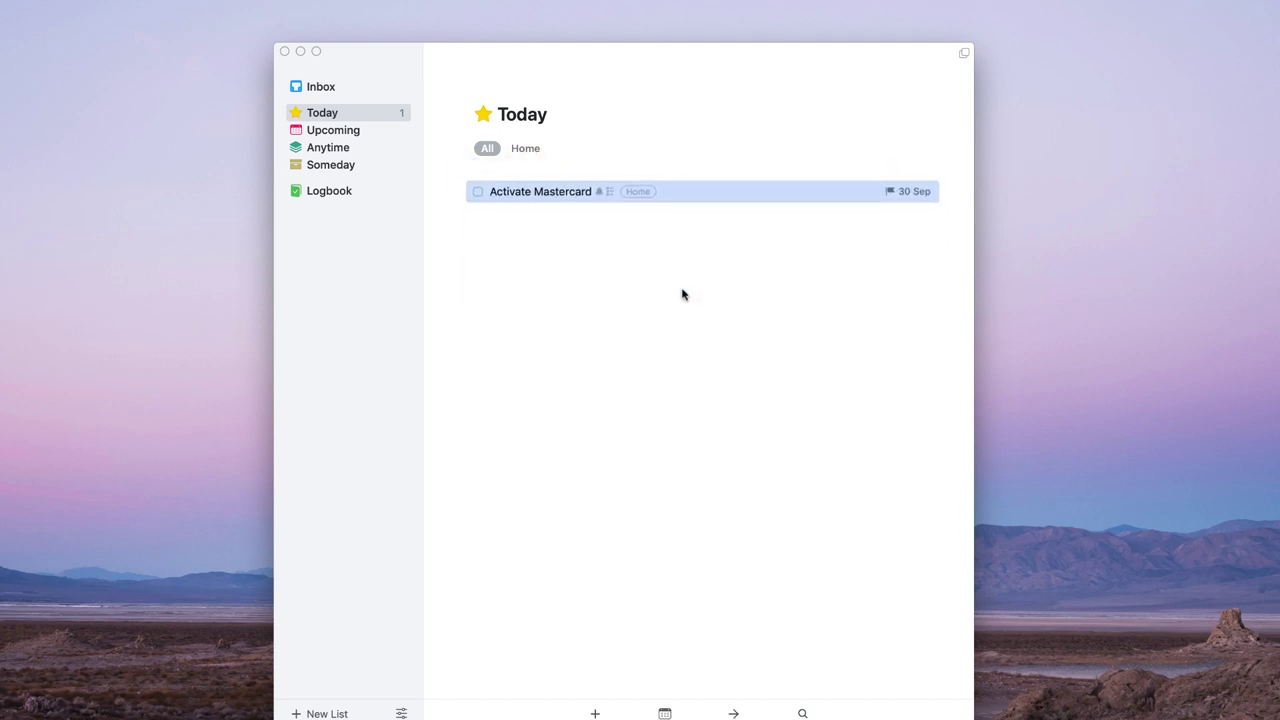
right_click(669, 191)
click(683, 196)
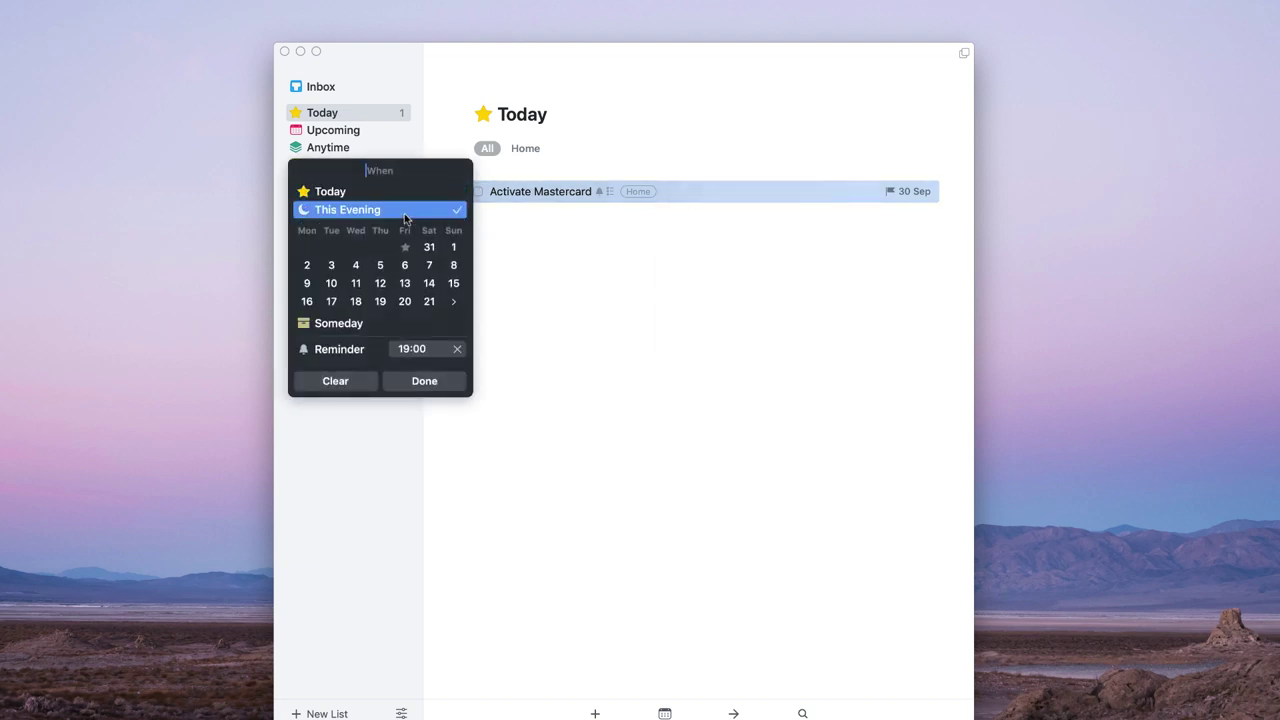
click(421, 380)
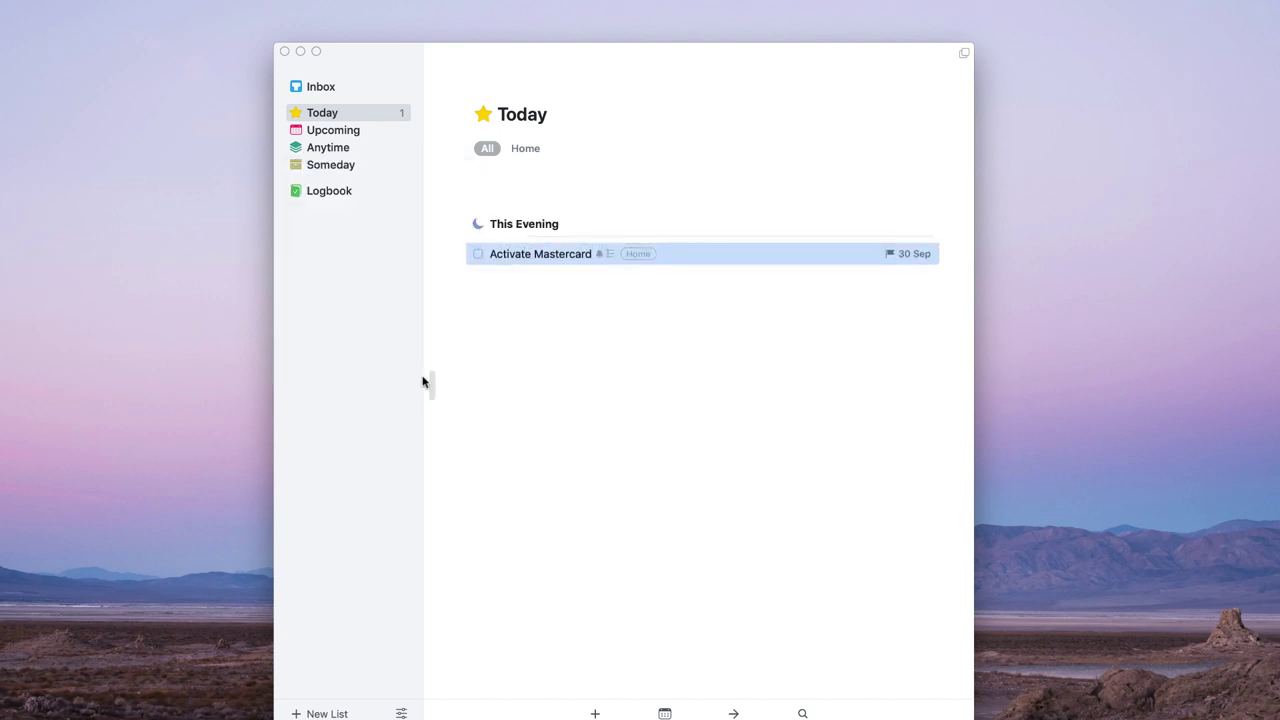
click(652, 300)
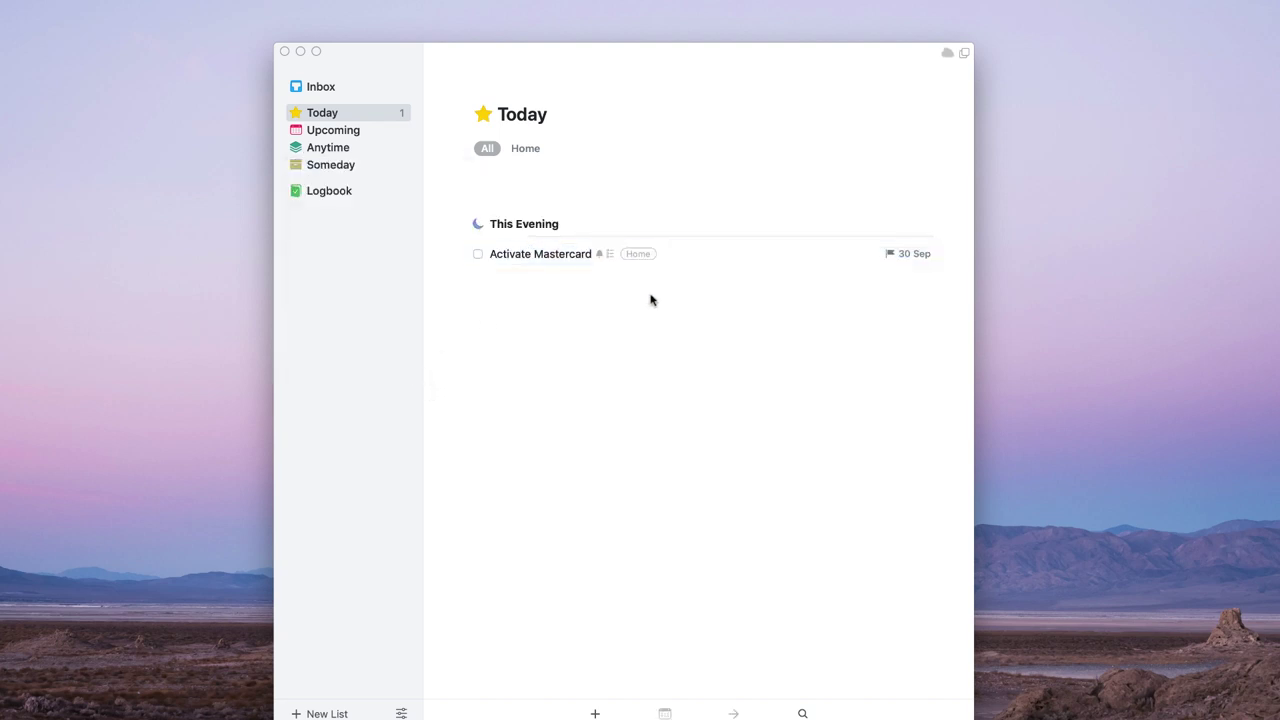
right_click(696, 260)
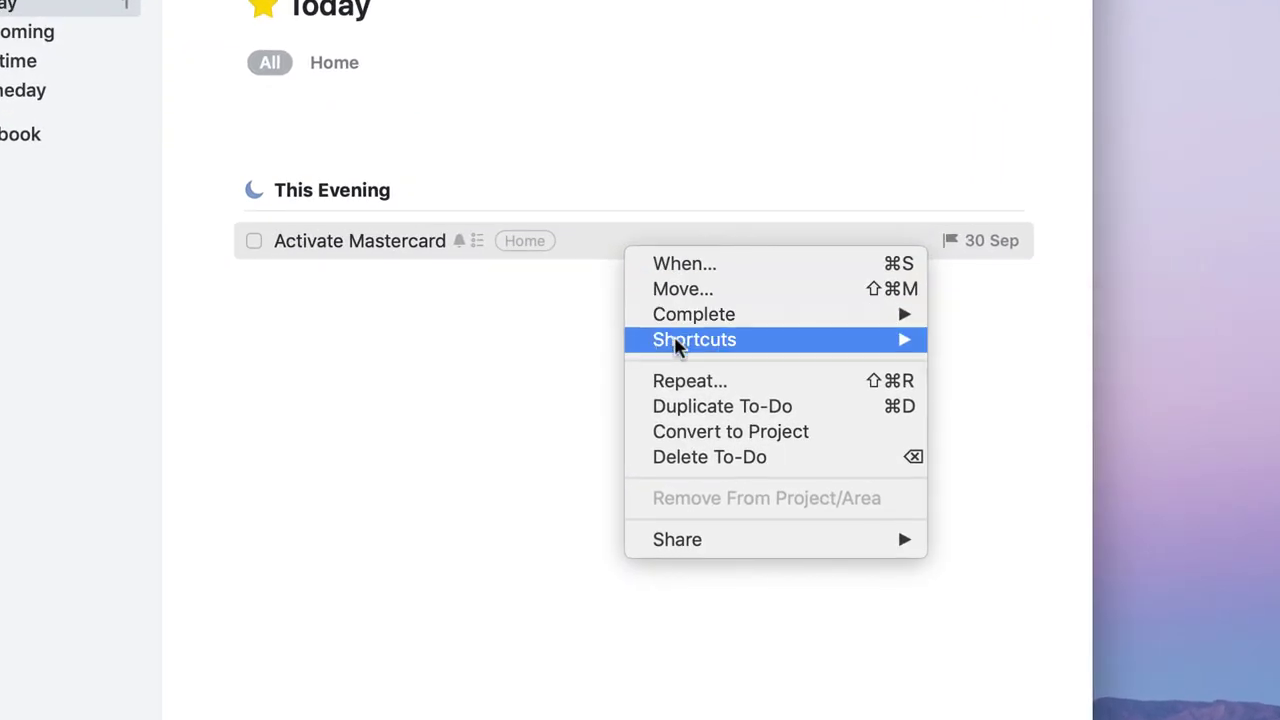
mouse_move(716, 310)
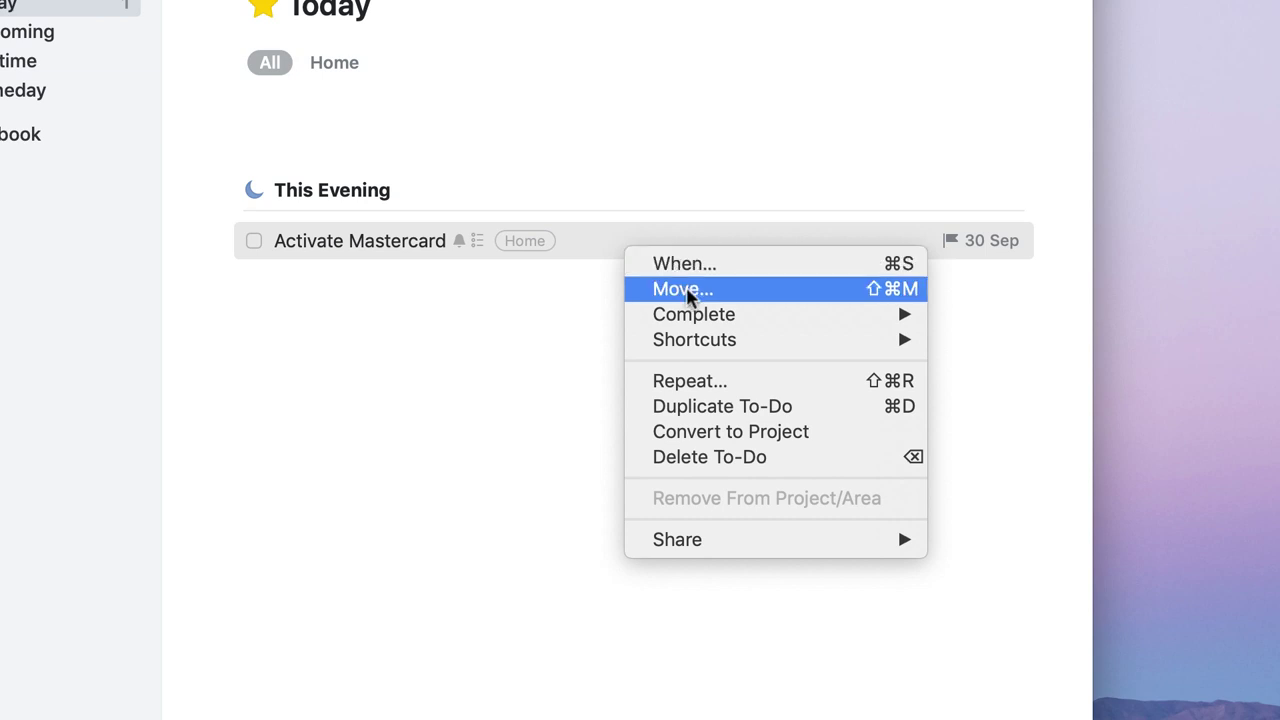
click(489, 251)
drag(489, 251, 74, 4)
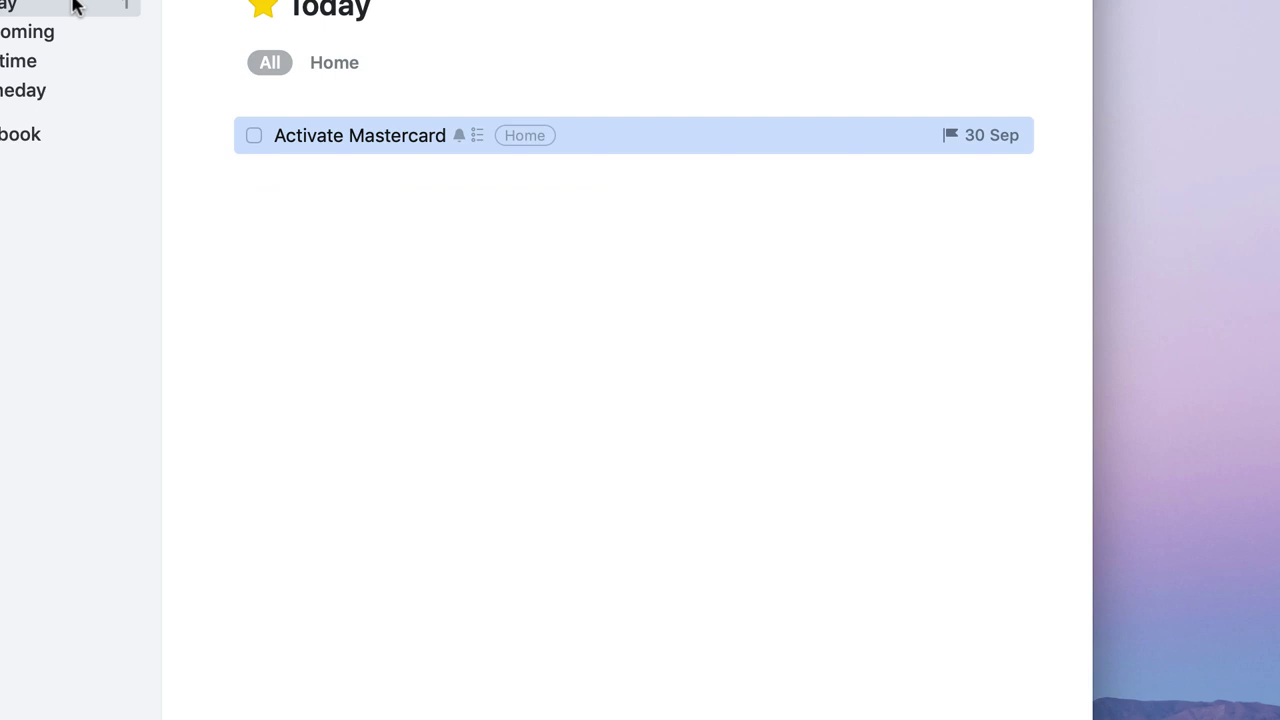
right_click(428, 133)
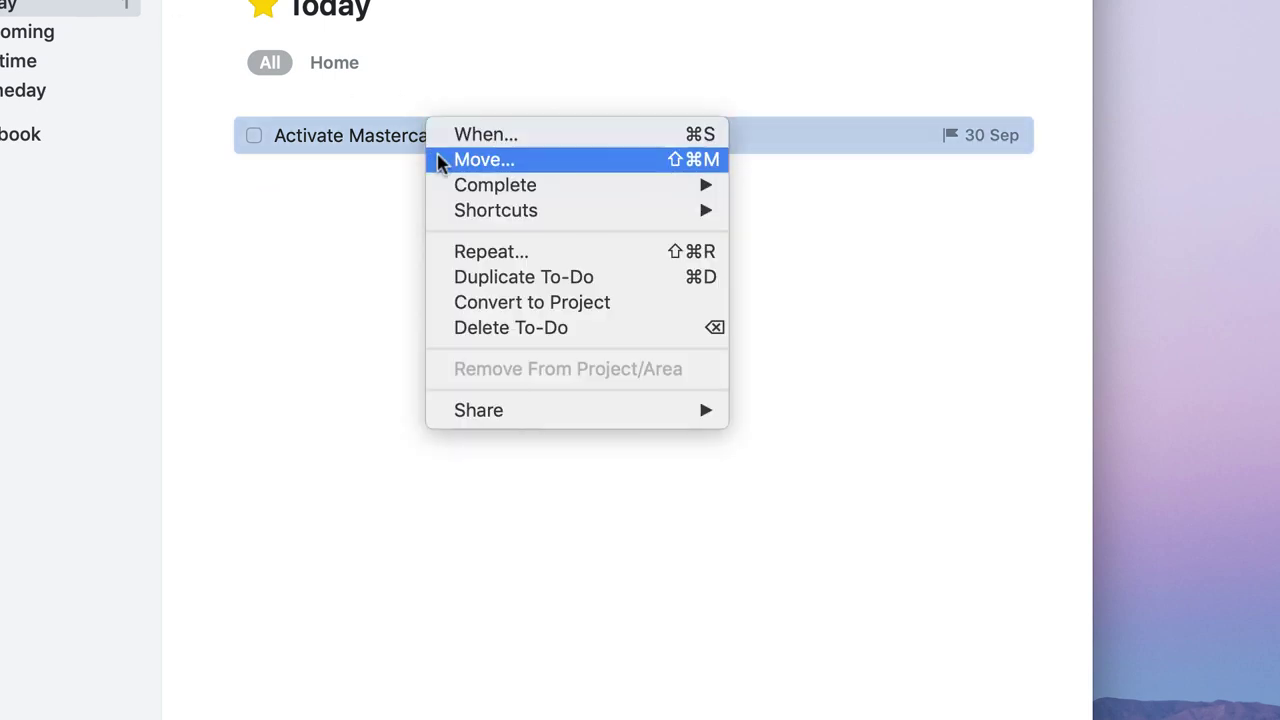
click(450, 134)
click(150, 180)
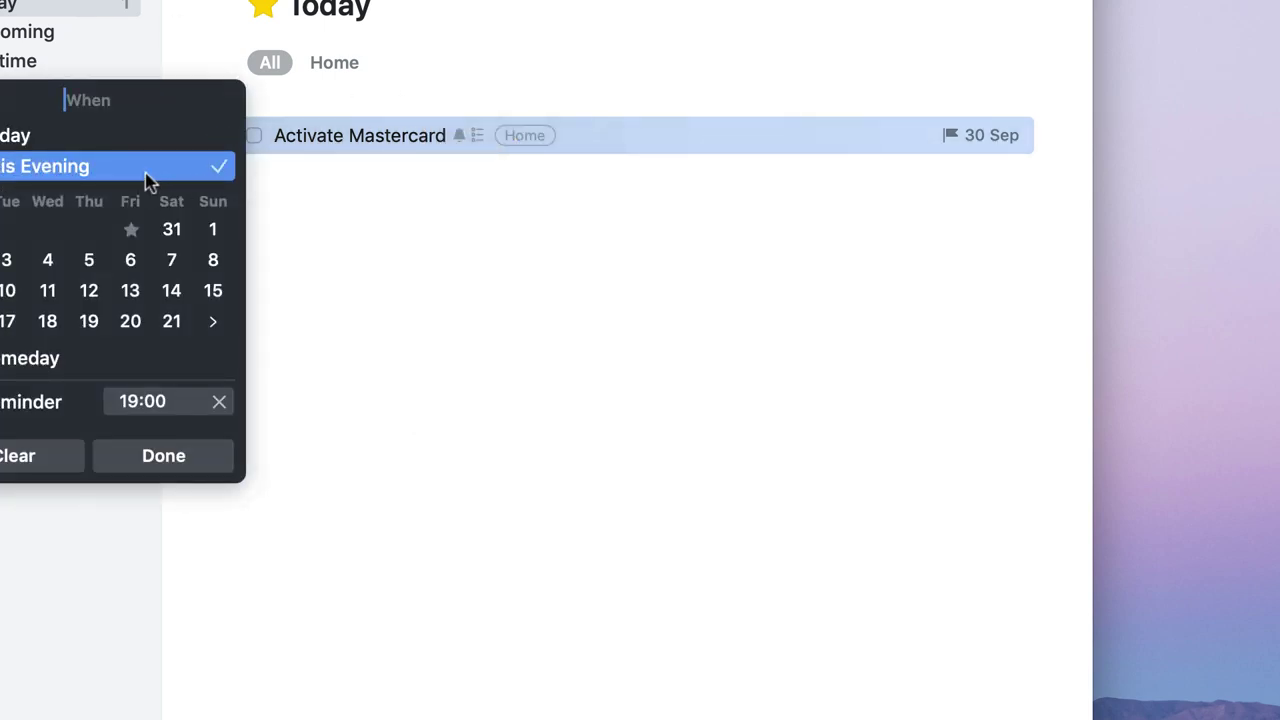
click(188, 463)
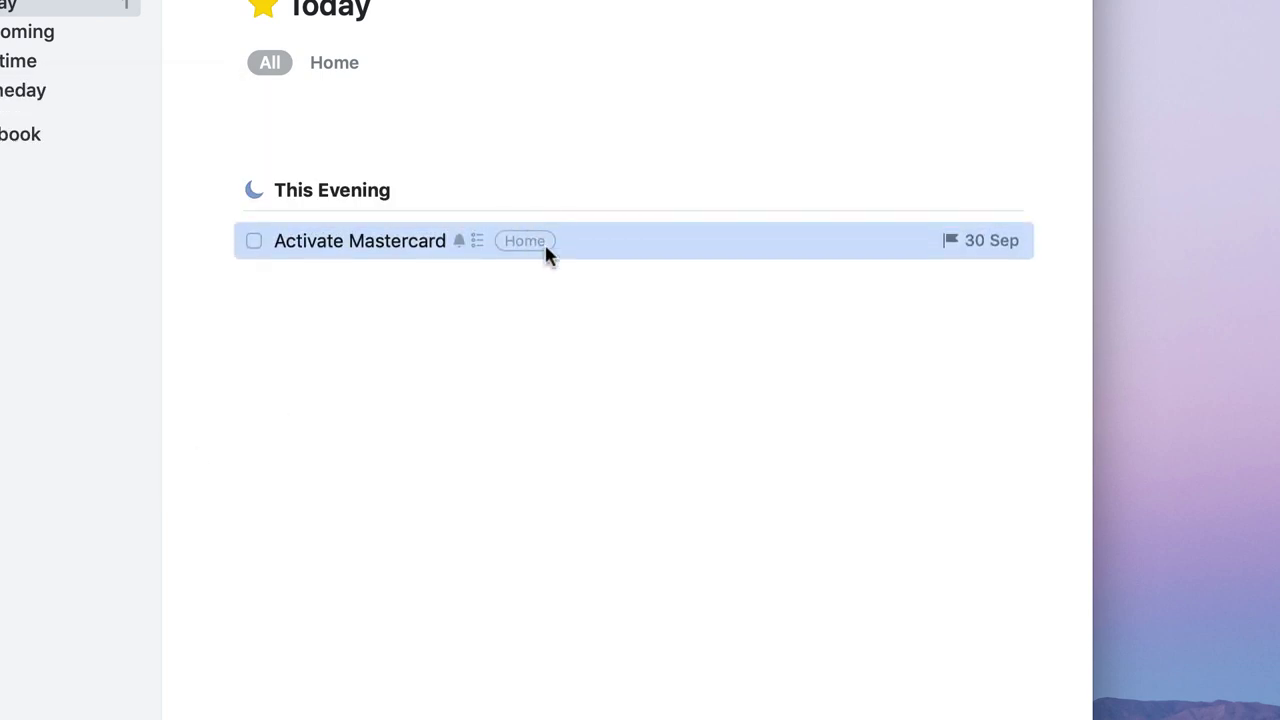
right_click(590, 241)
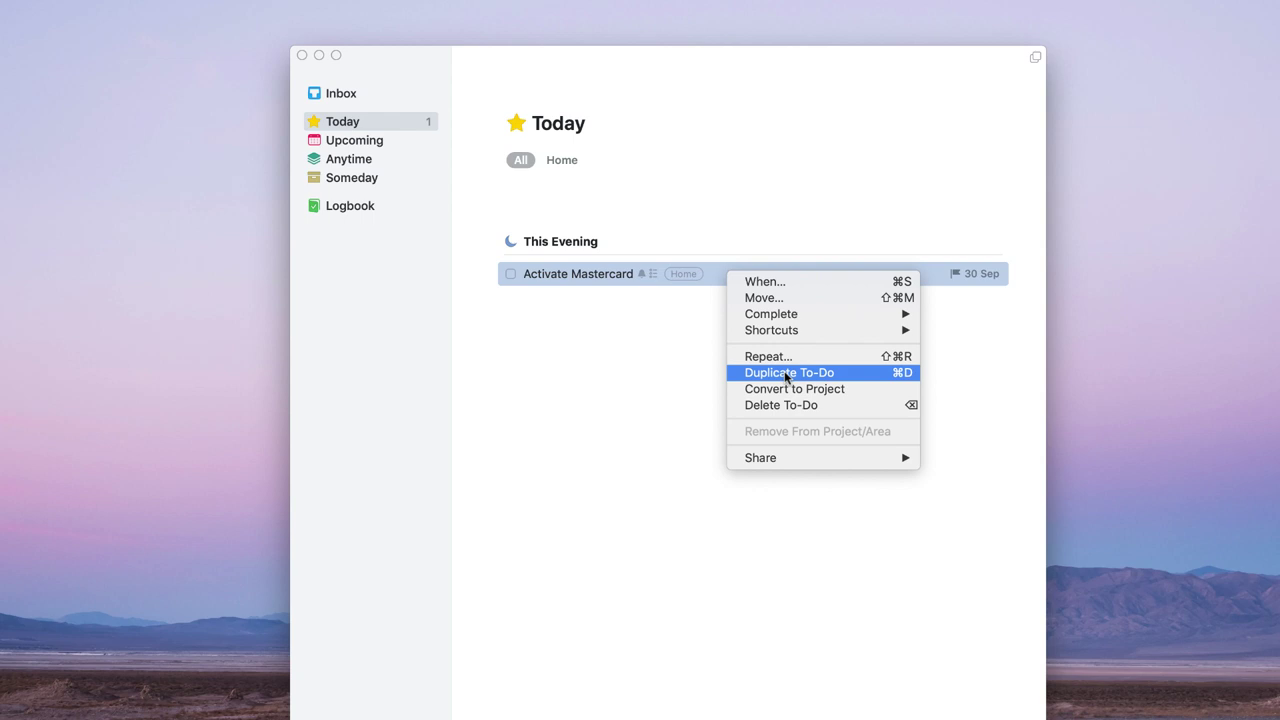
Duplicate the Activate Mastercard to-do and delete the copy
key(Escape)
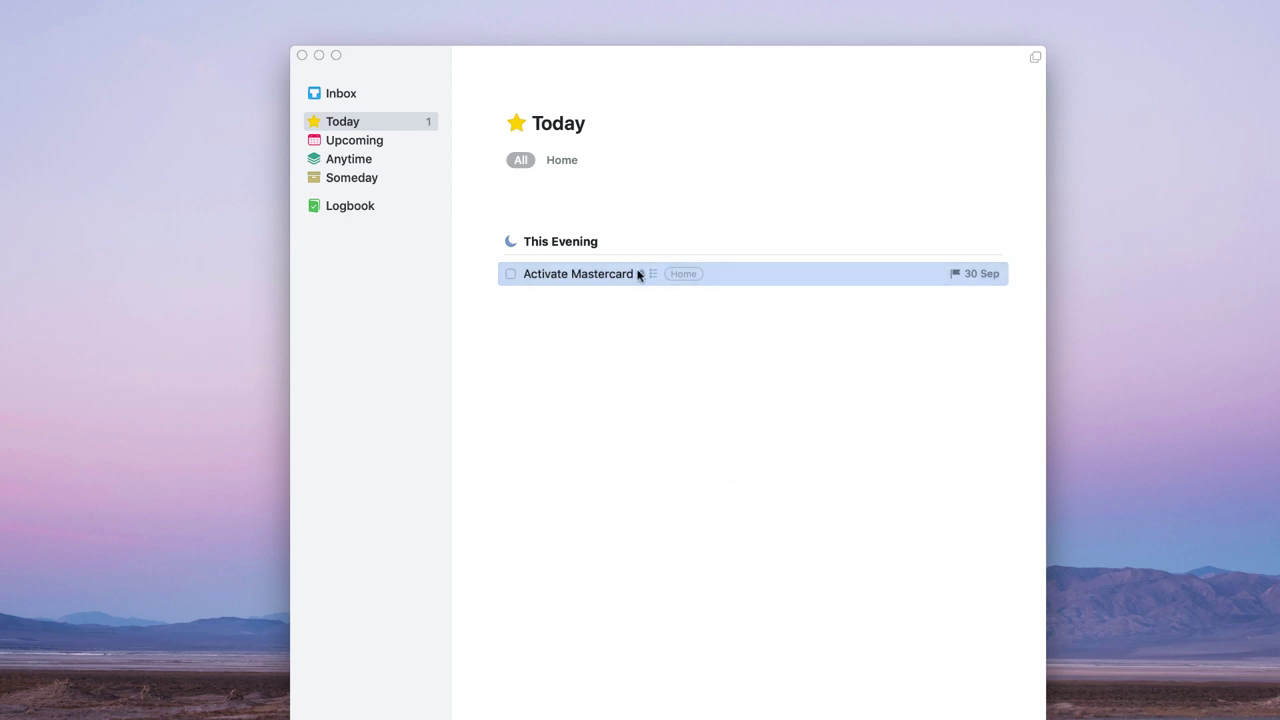
key(super+d)
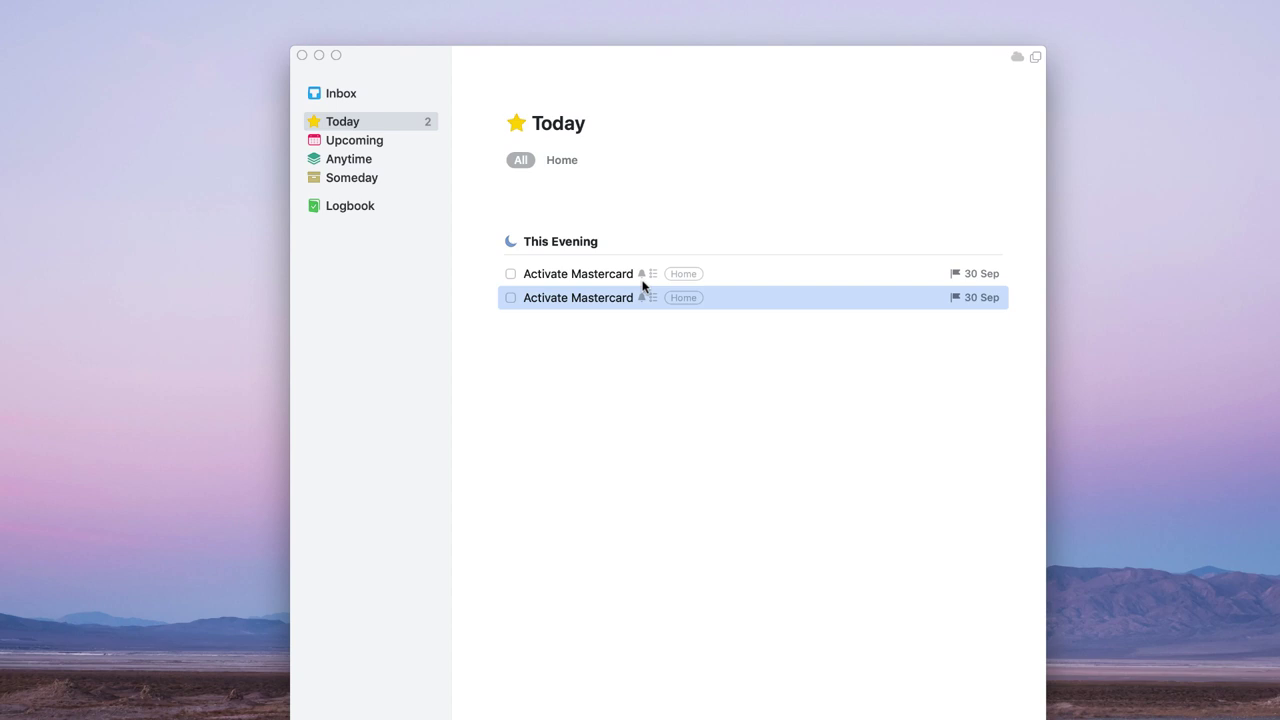
key(Delete)
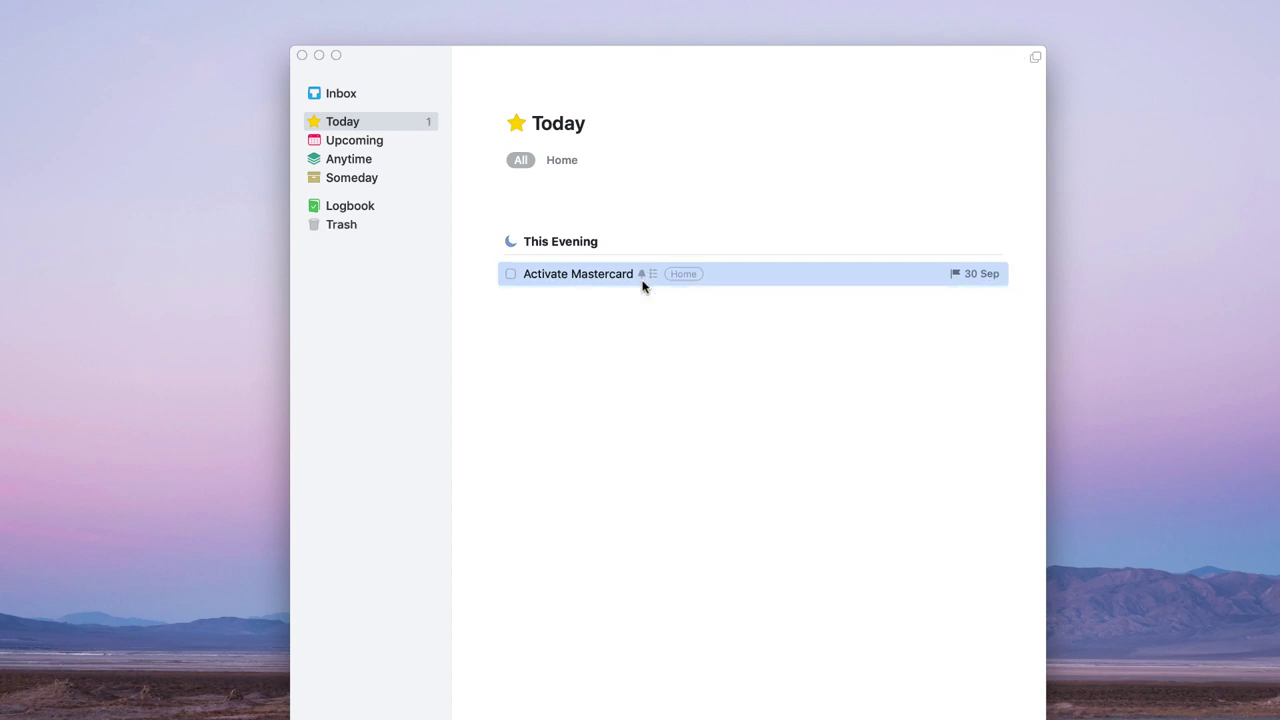
Inspect the deleted copy in Trash, leaving it there, and return to Today
click(376, 227)
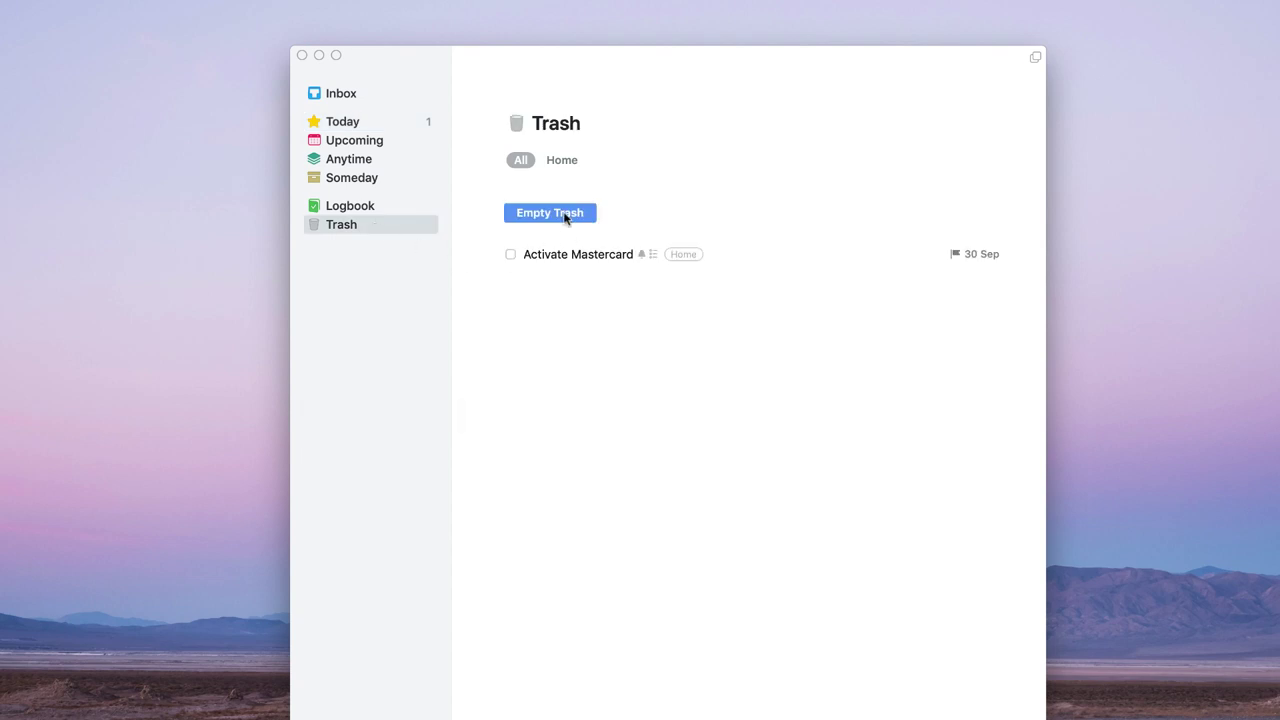
click(575, 263)
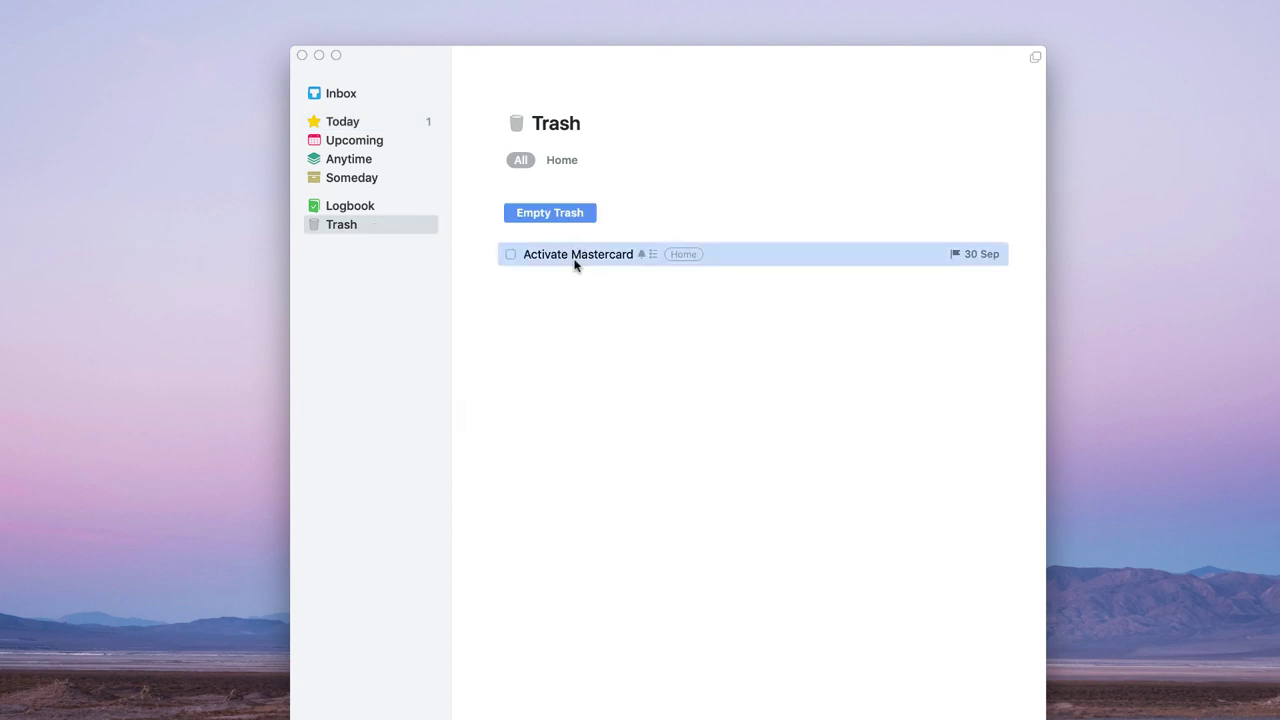
right_click(575, 264)
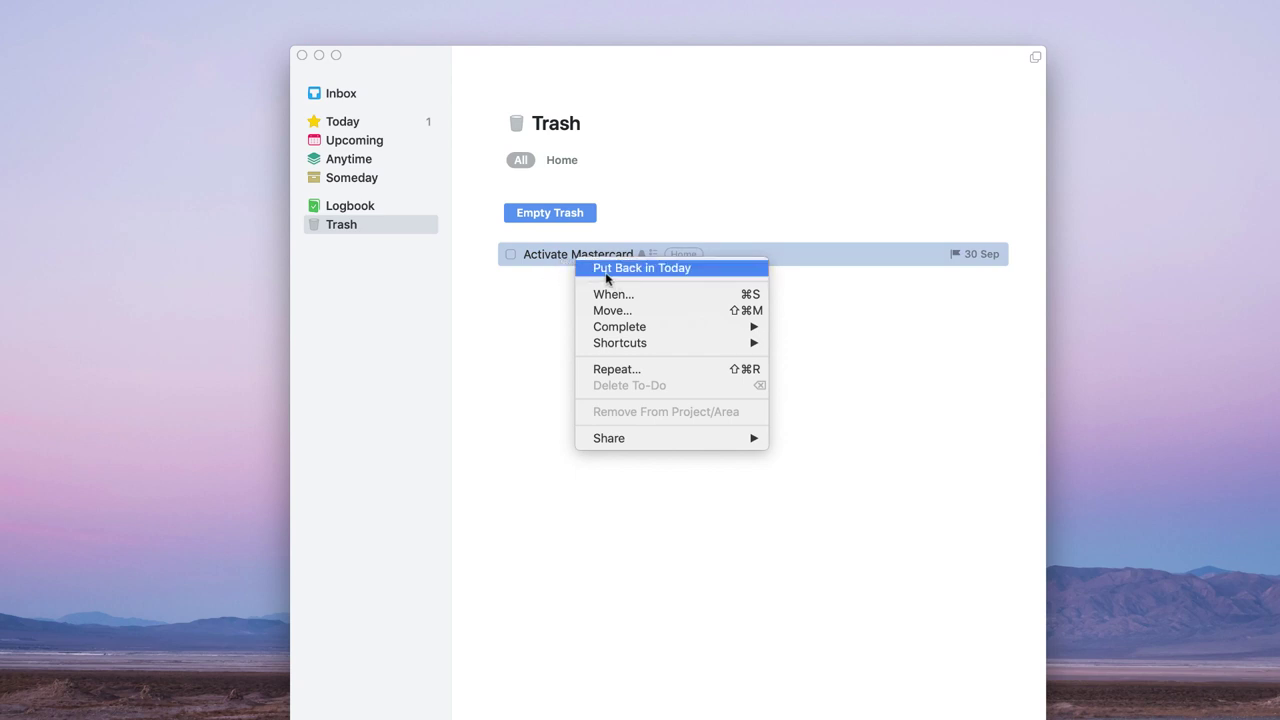
click(524, 304)
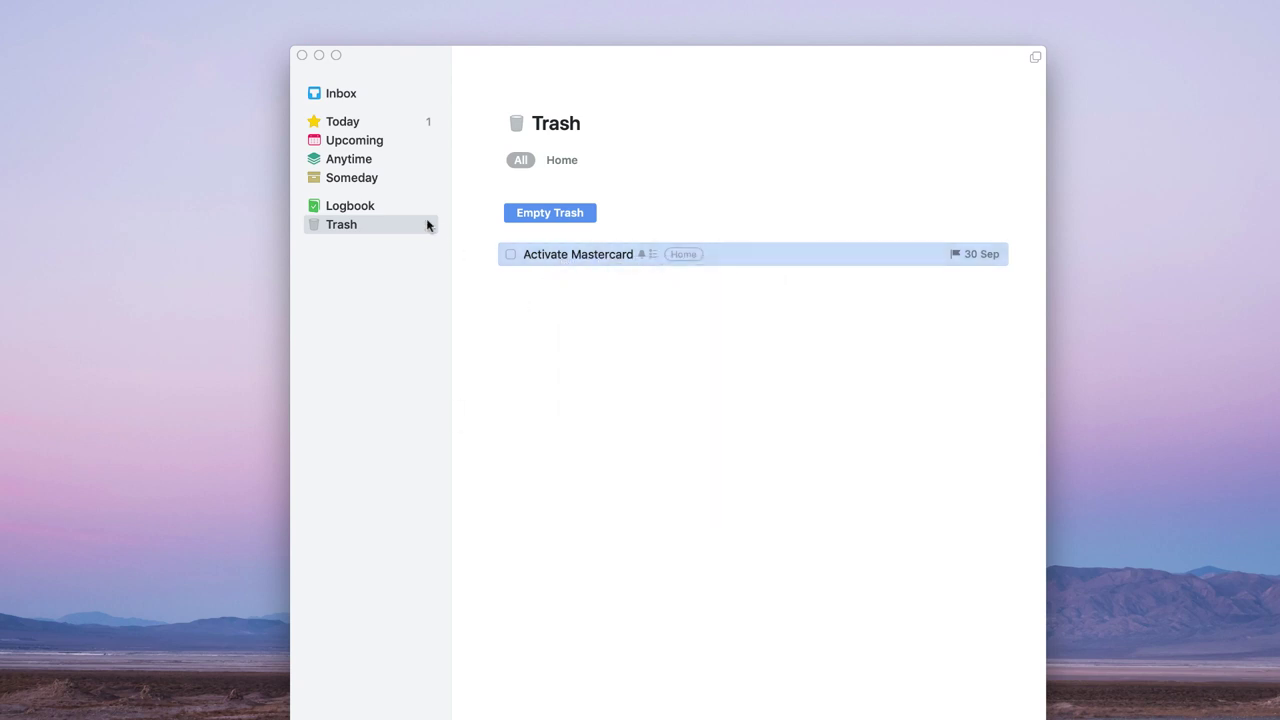
click(366, 125)
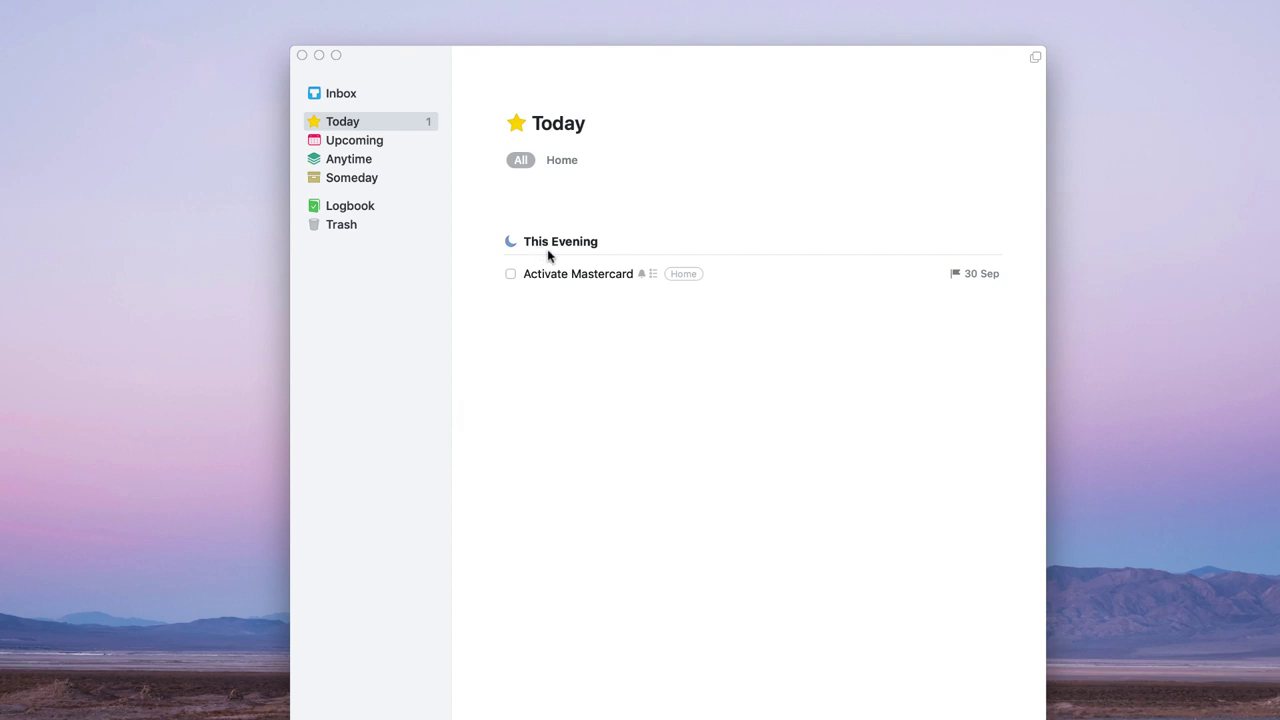
Add a 'Put out the grey bins' to-do to Today
key(super+n)
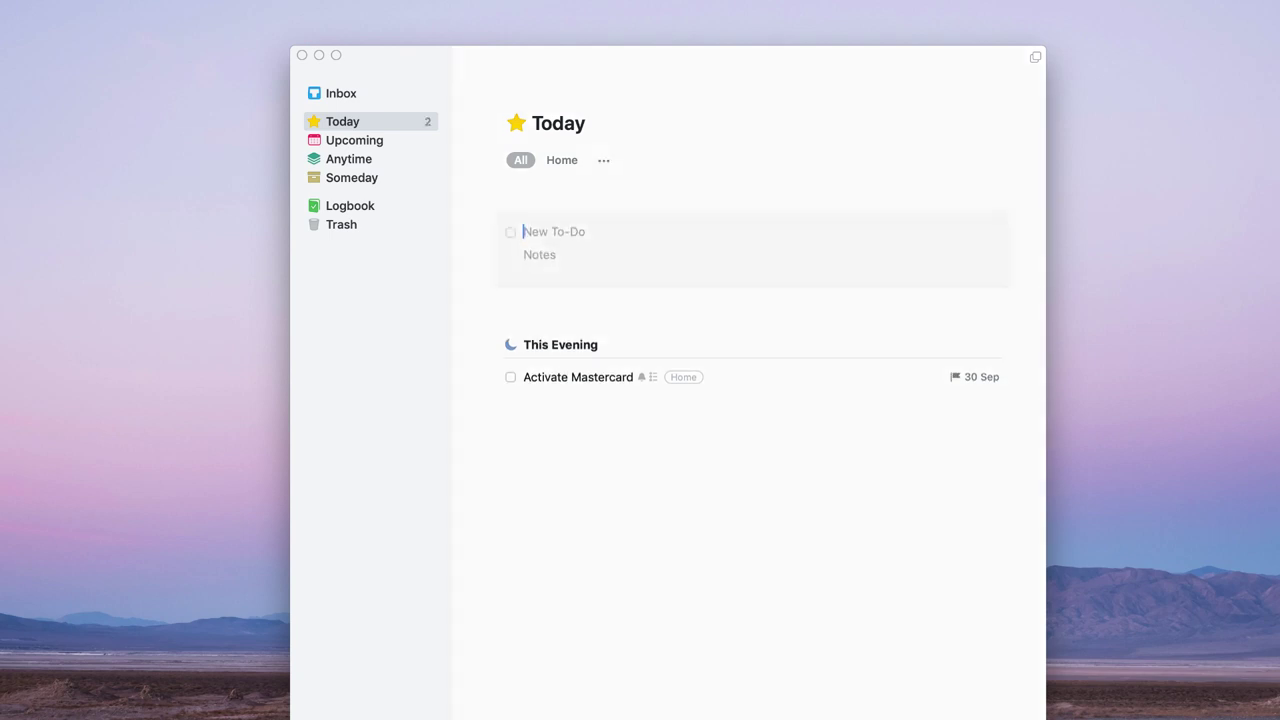
text(Put out the grey bins)
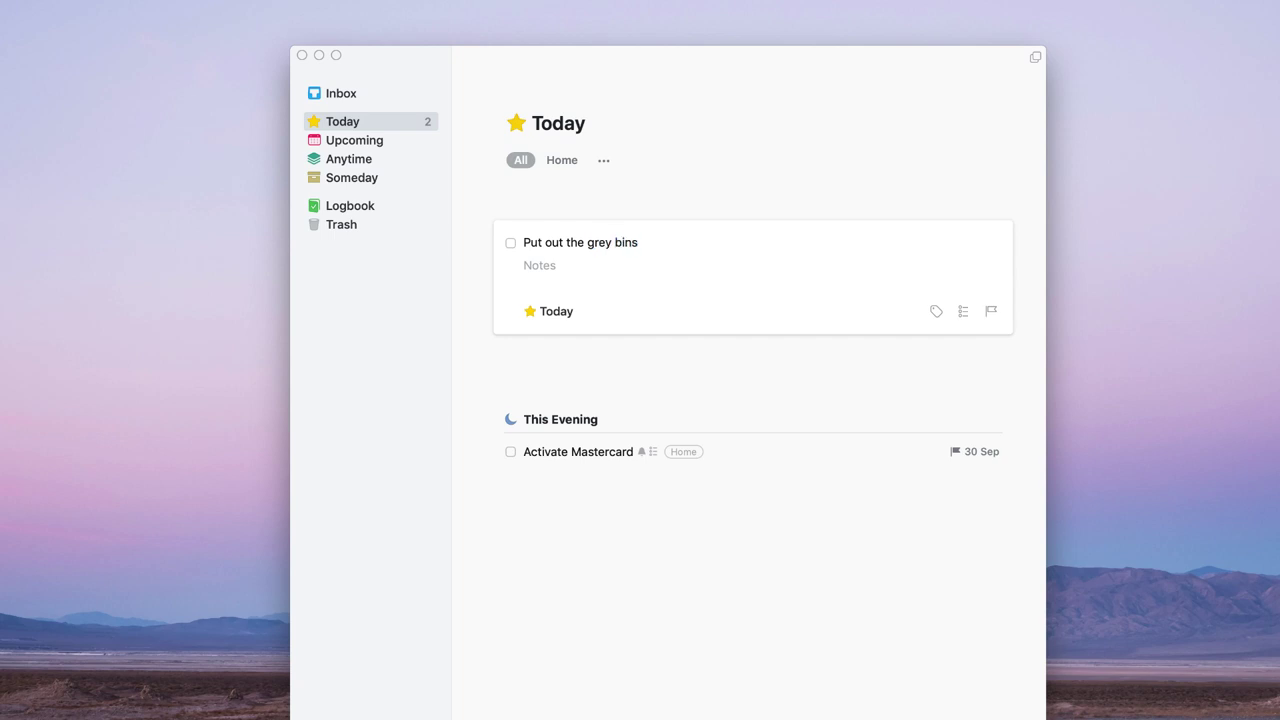
click(651, 215)
Make 'Put out the grey bins' repeat 1 week after completion
right_click(651, 207)
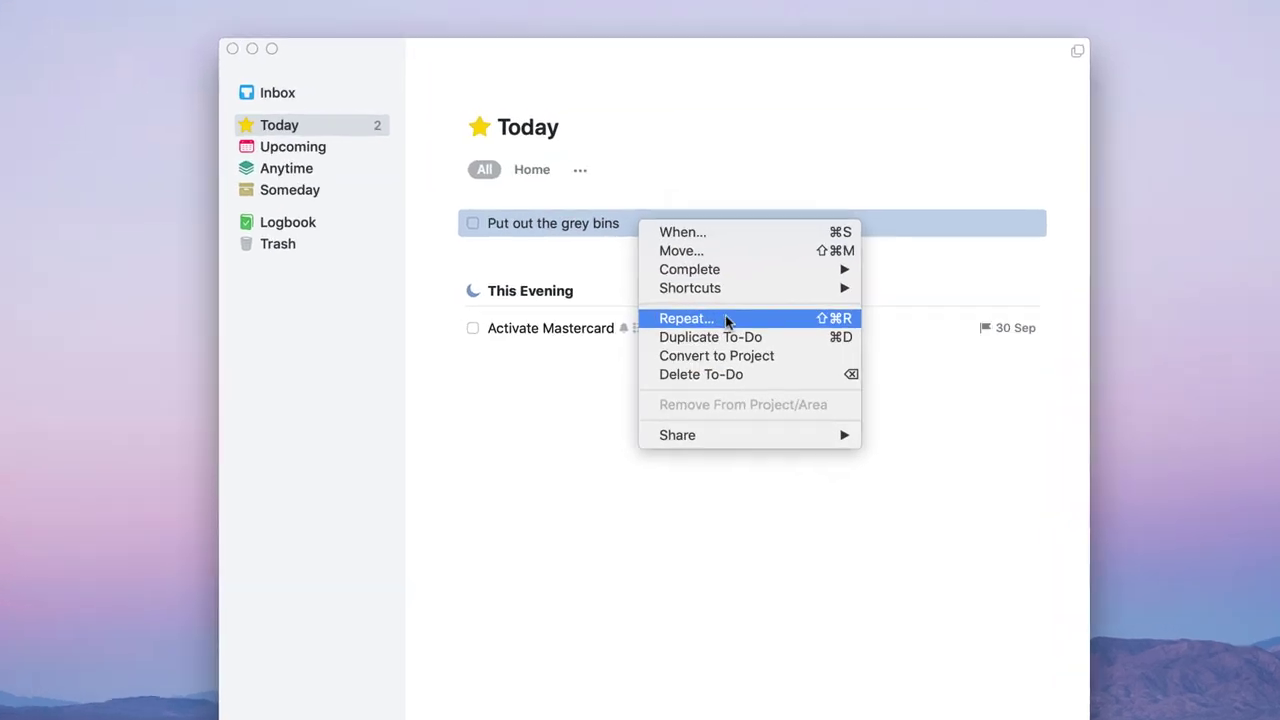
click(720, 289)
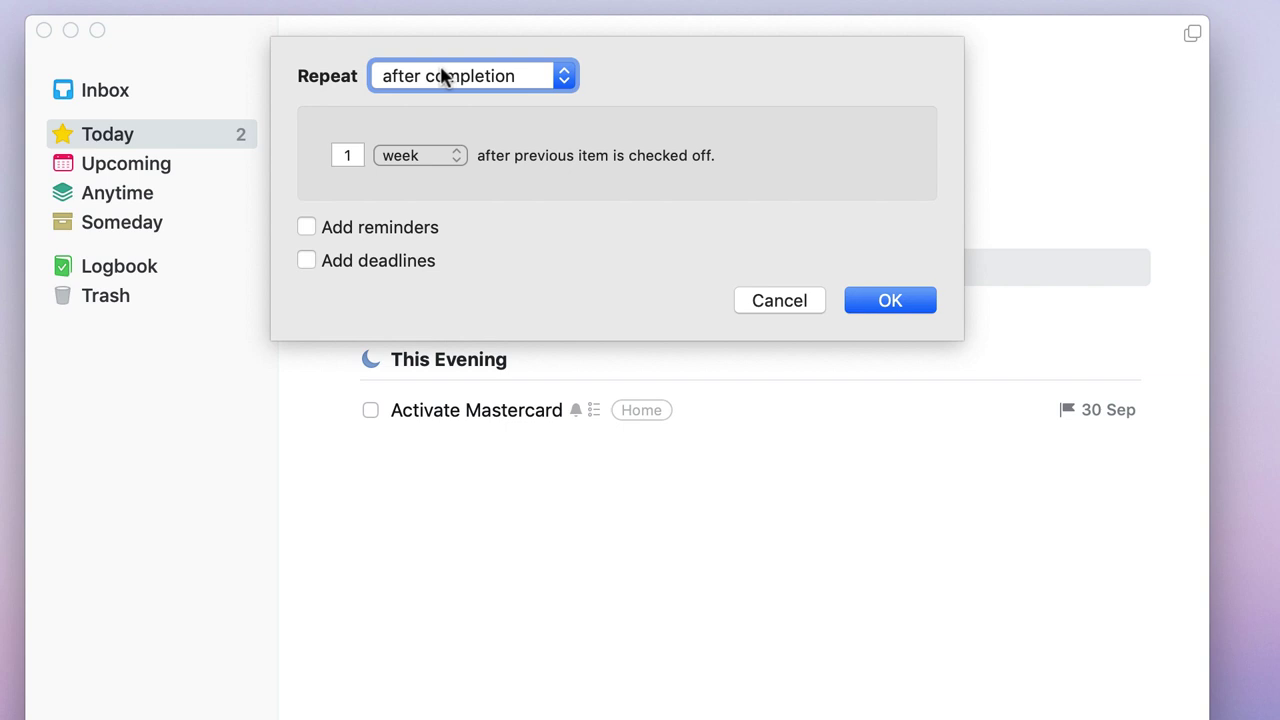
click(352, 155)
click(405, 155)
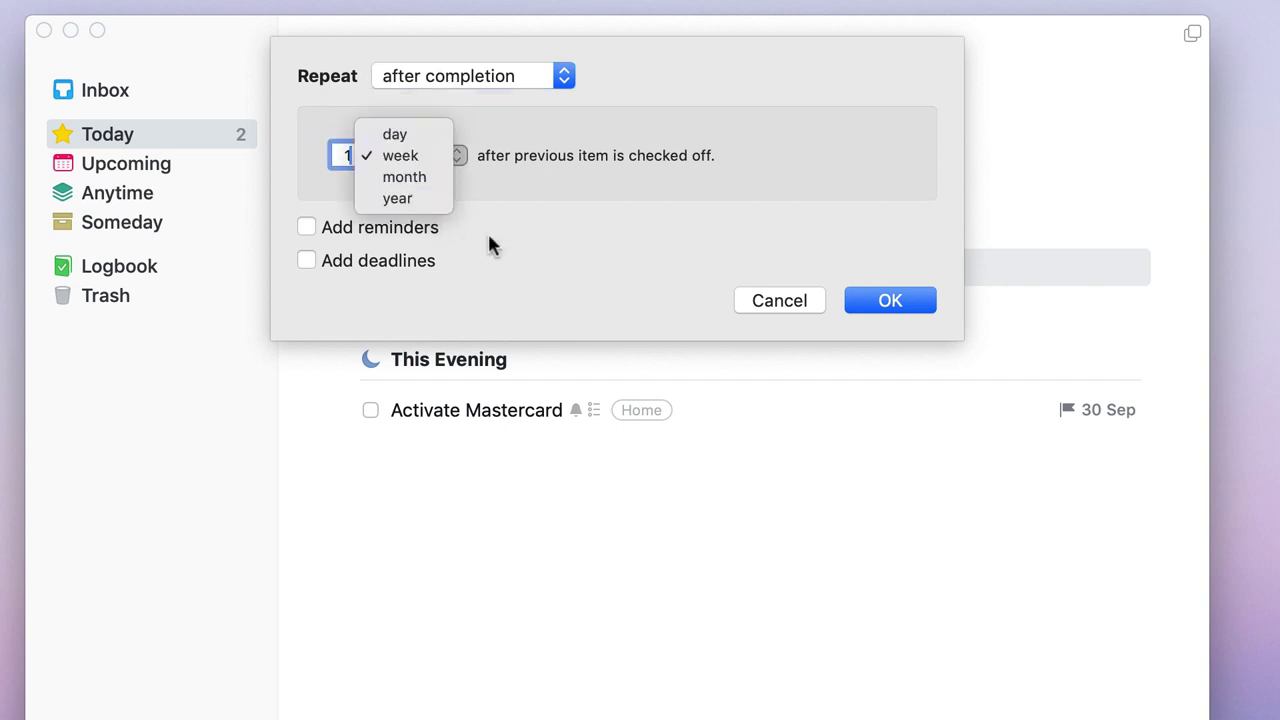
click(430, 238)
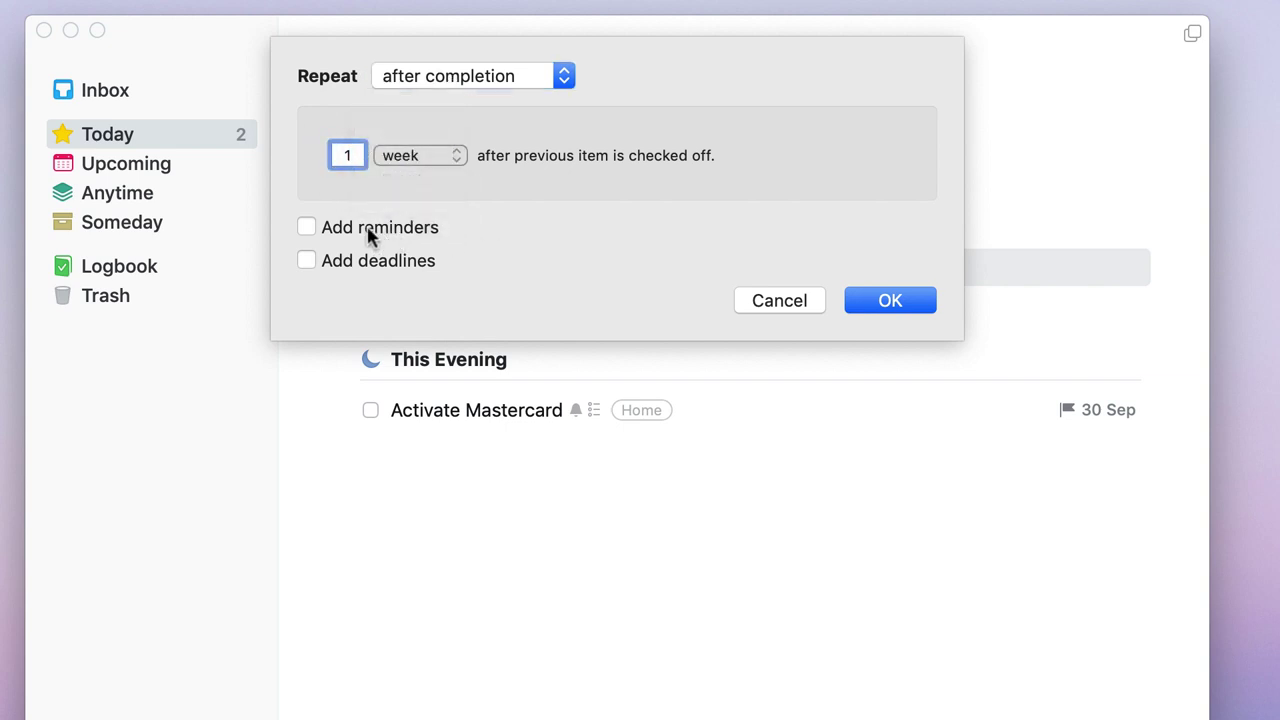
click(778, 302)
right_click(628, 264)
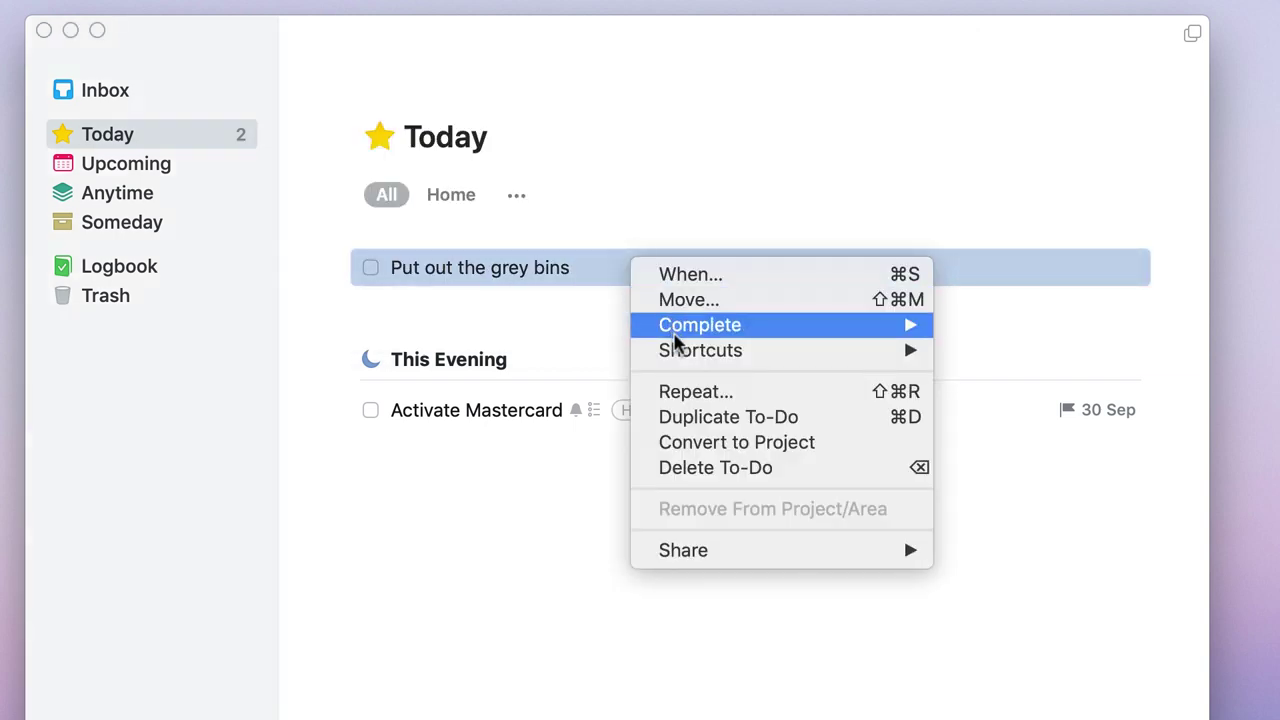
click(690, 392)
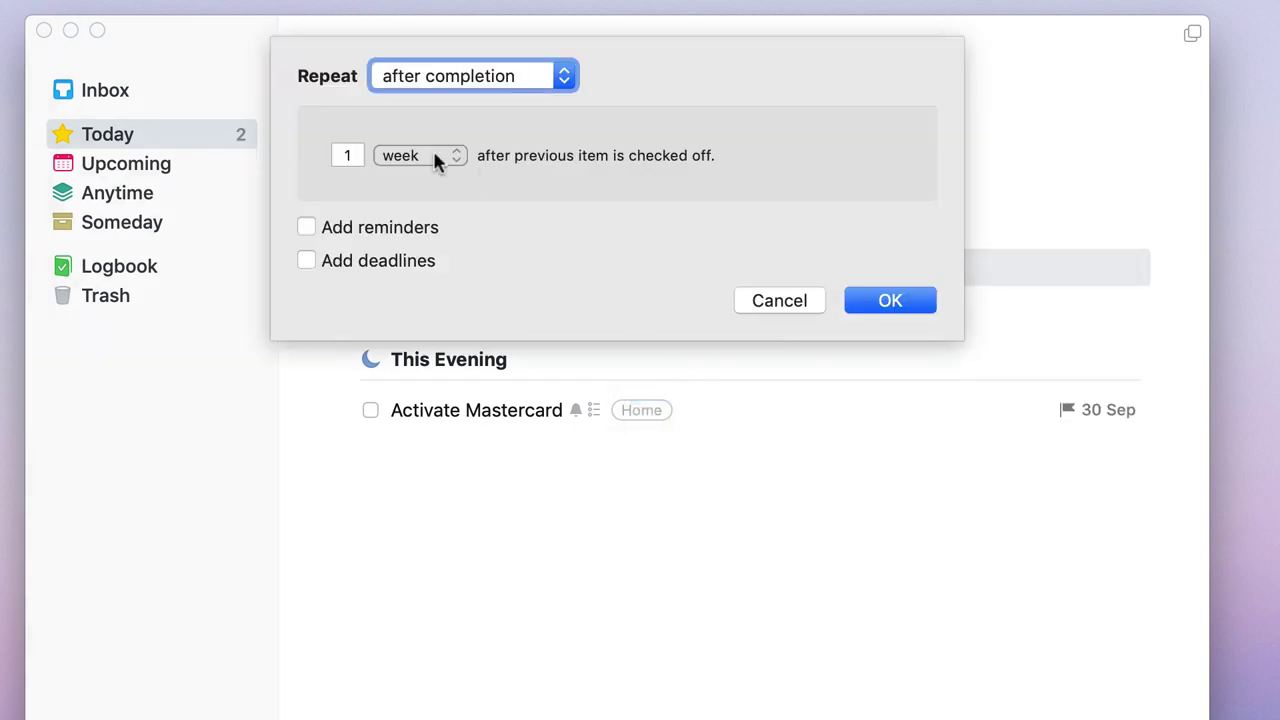
click(875, 304)
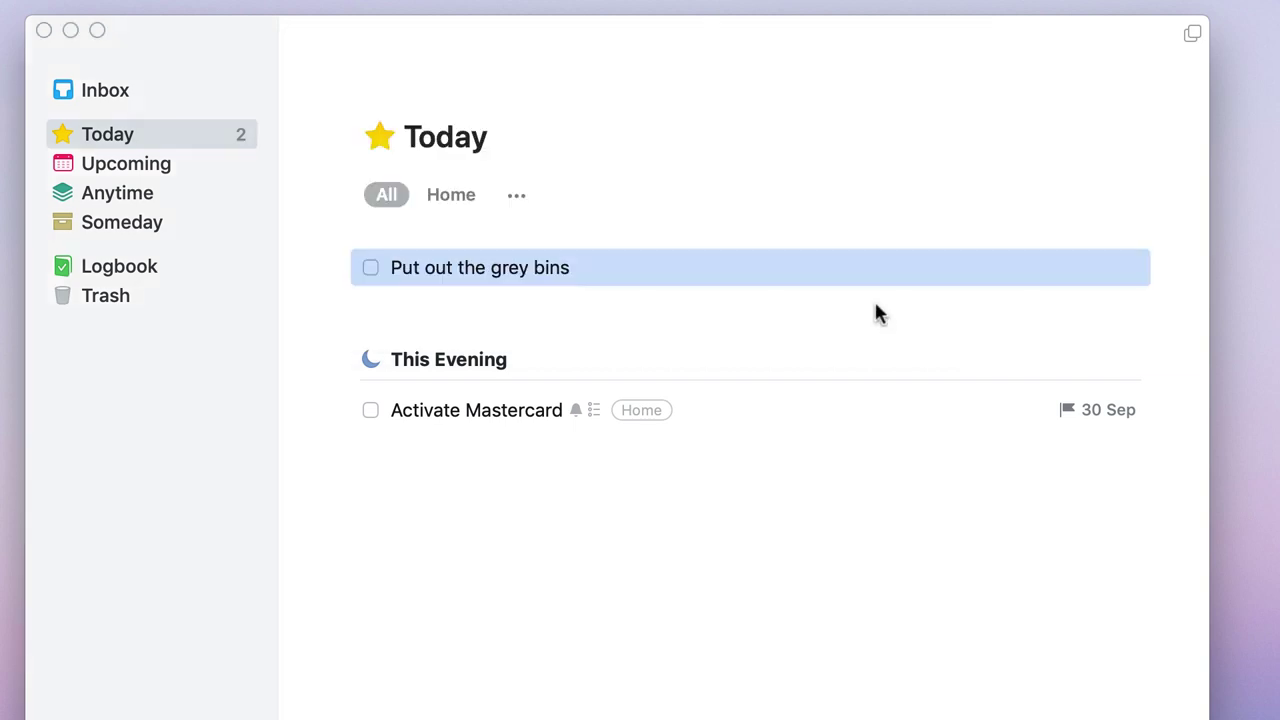
Complete 'Put out the grey bins', find its next occurrence on Friday in Upcoming, then return to Today
click(571, 578)
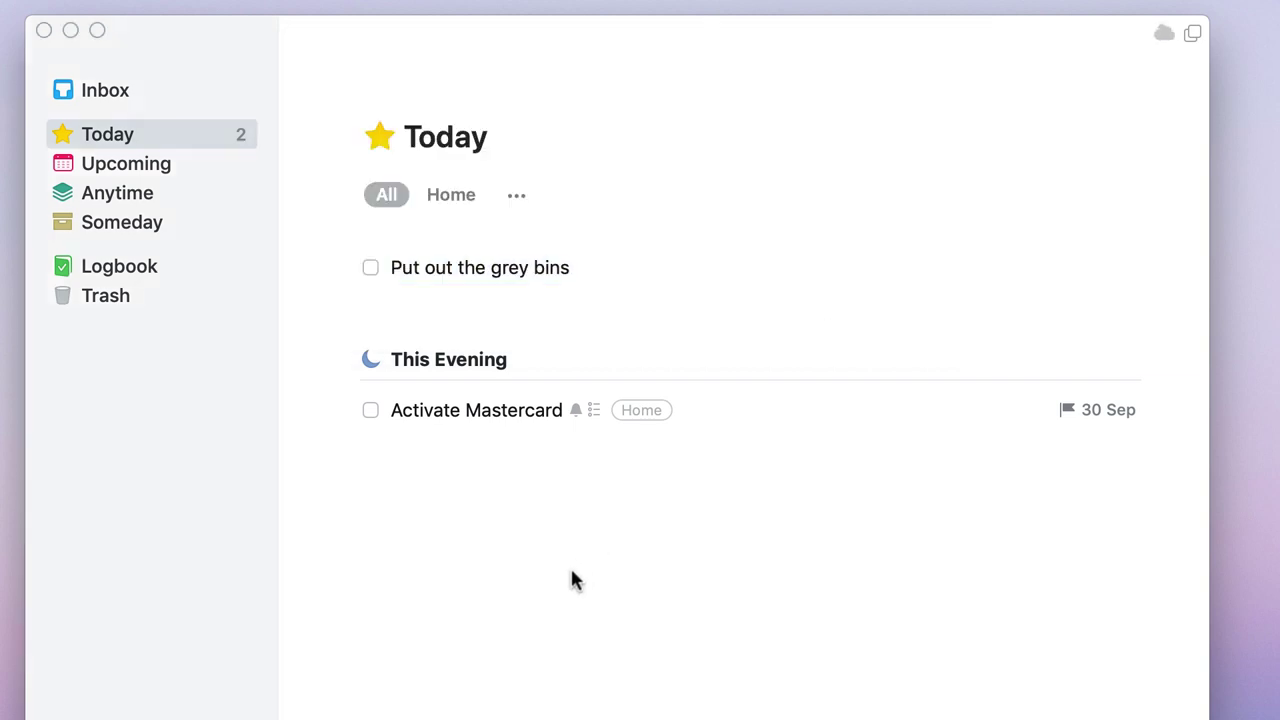
click(371, 268)
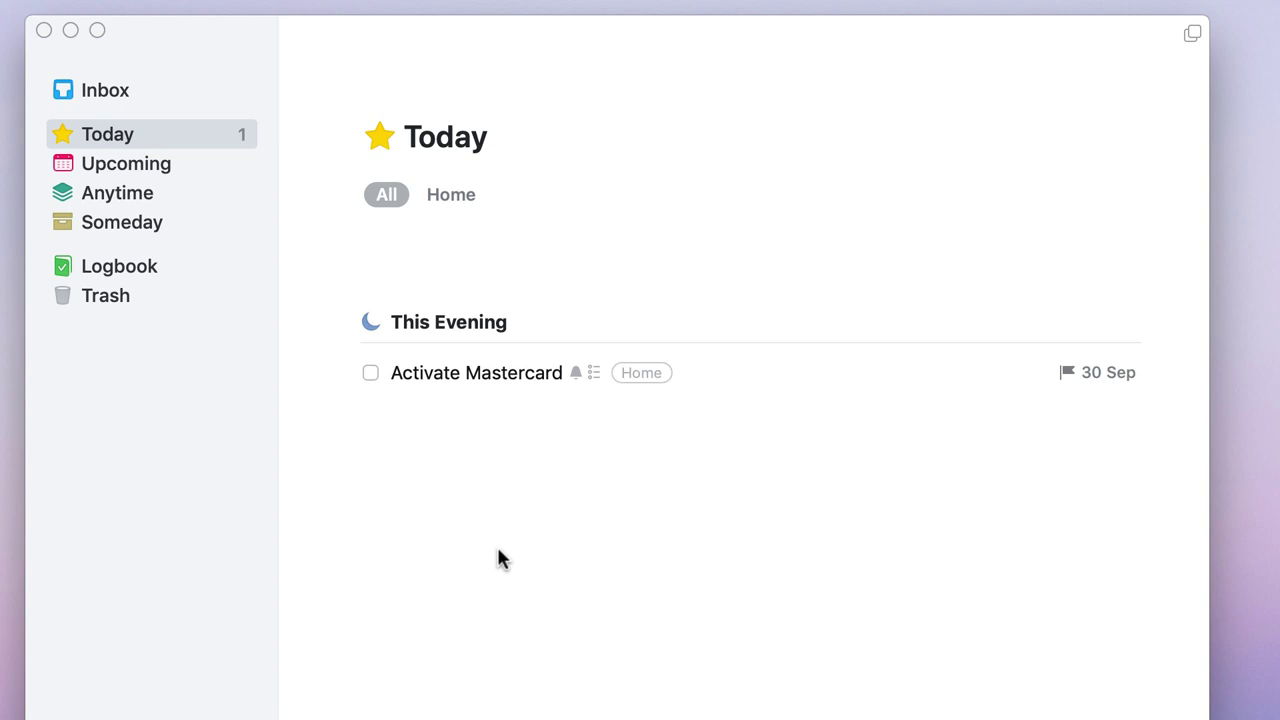
click(176, 176)
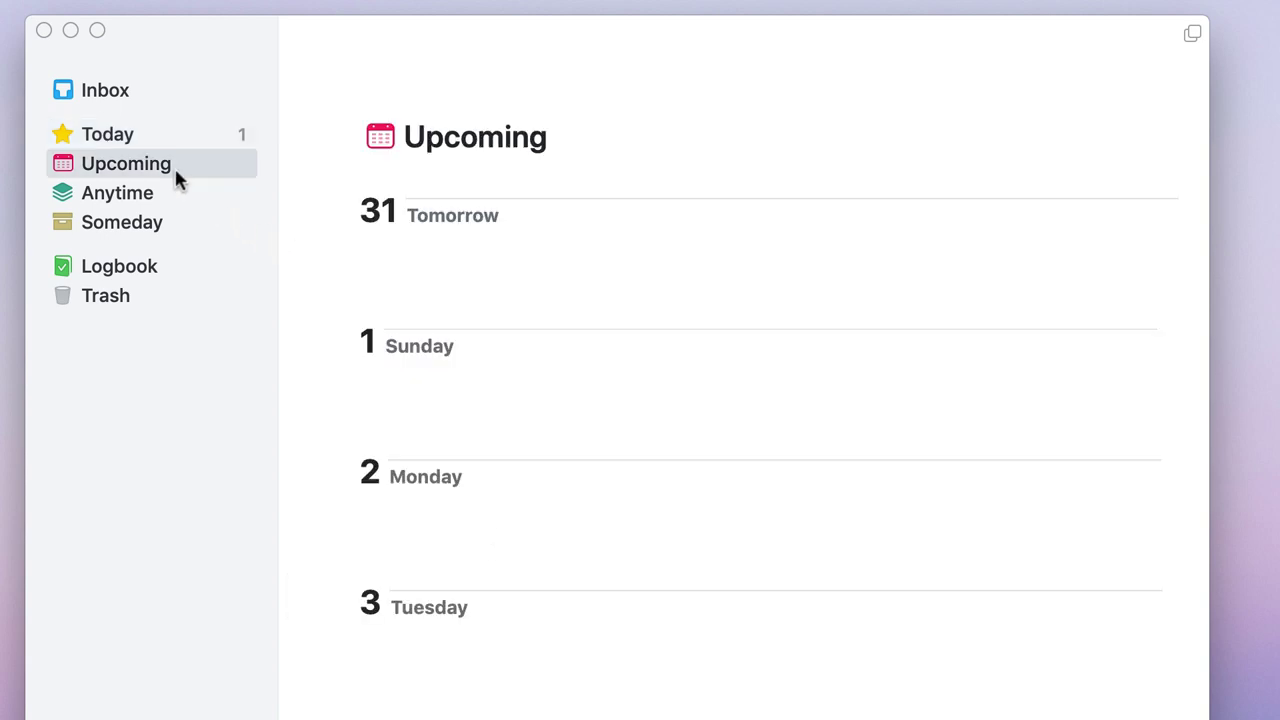
scroll(476, 390, down, 10)
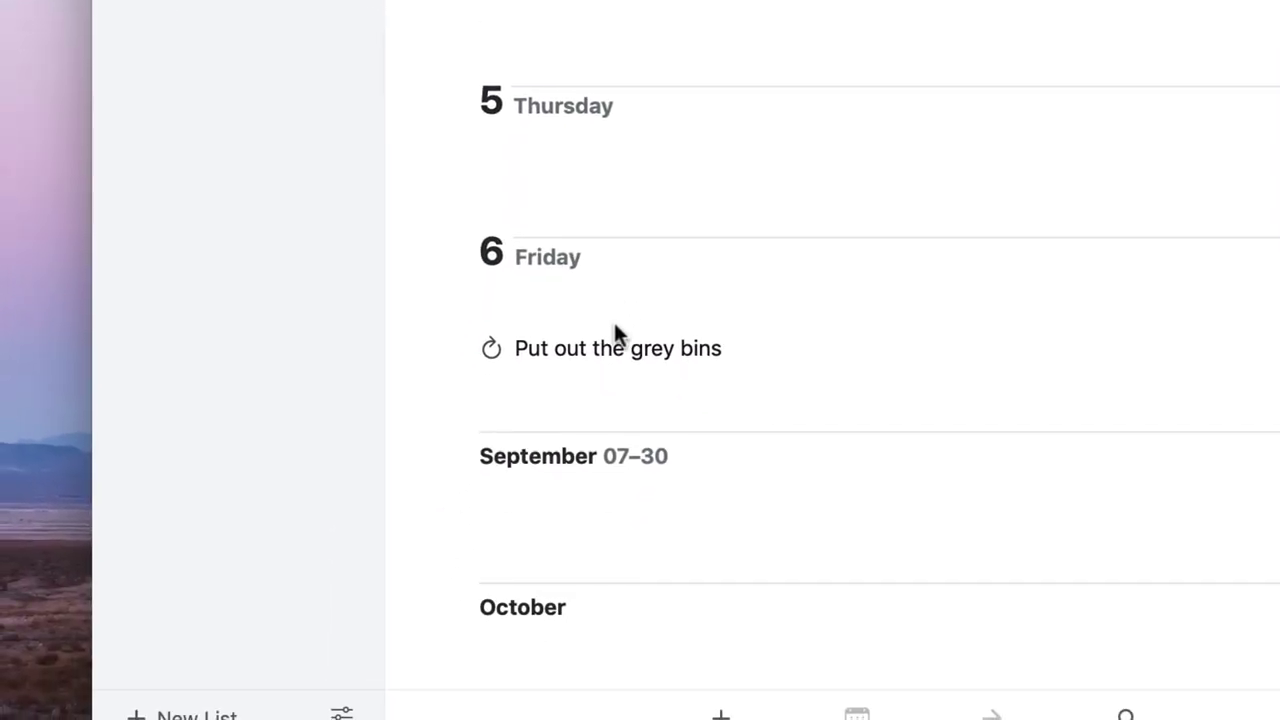
click(648, 345)
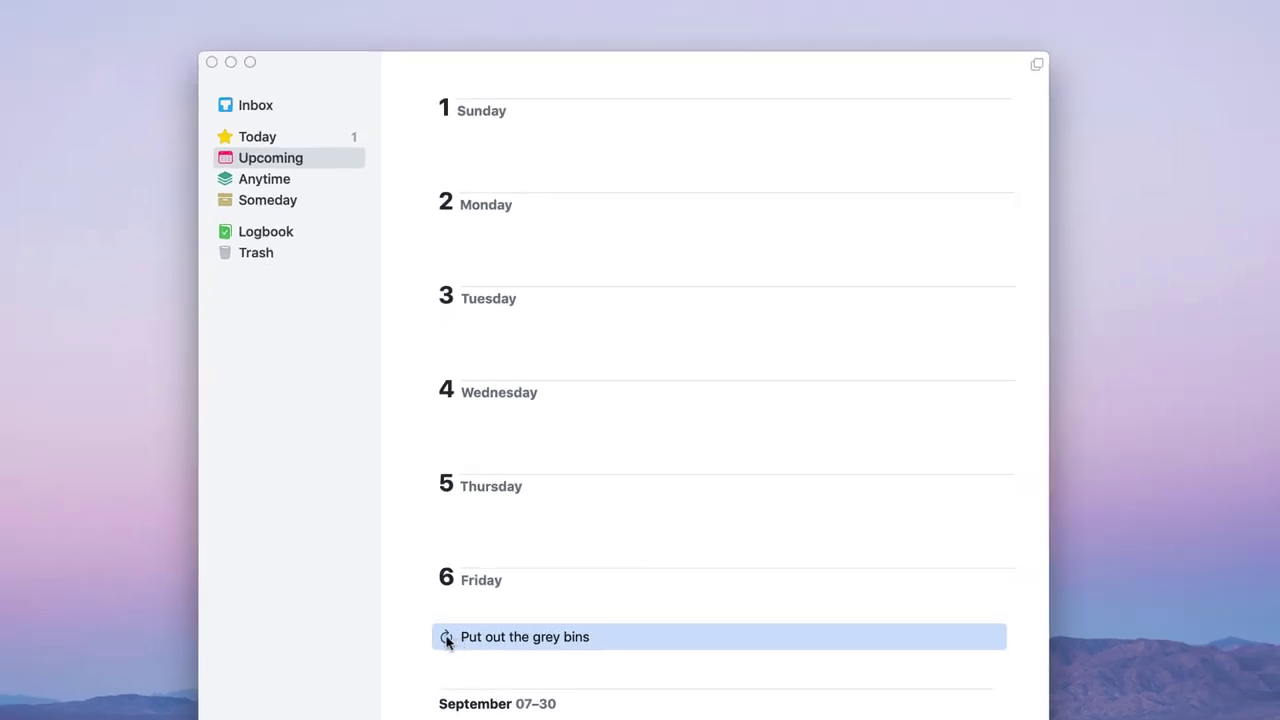
click(262, 138)
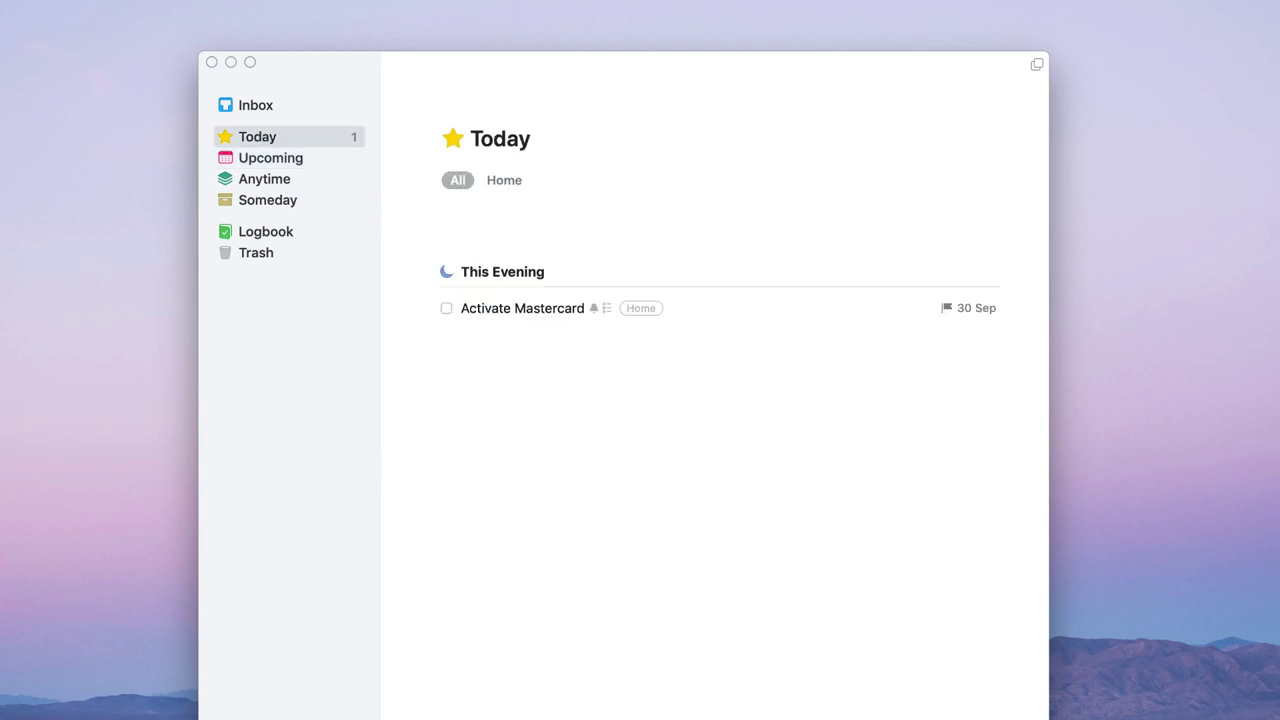
Create the 'Planning Notion Course' to-do in Today, then switch to Upcoming
key(super+n)
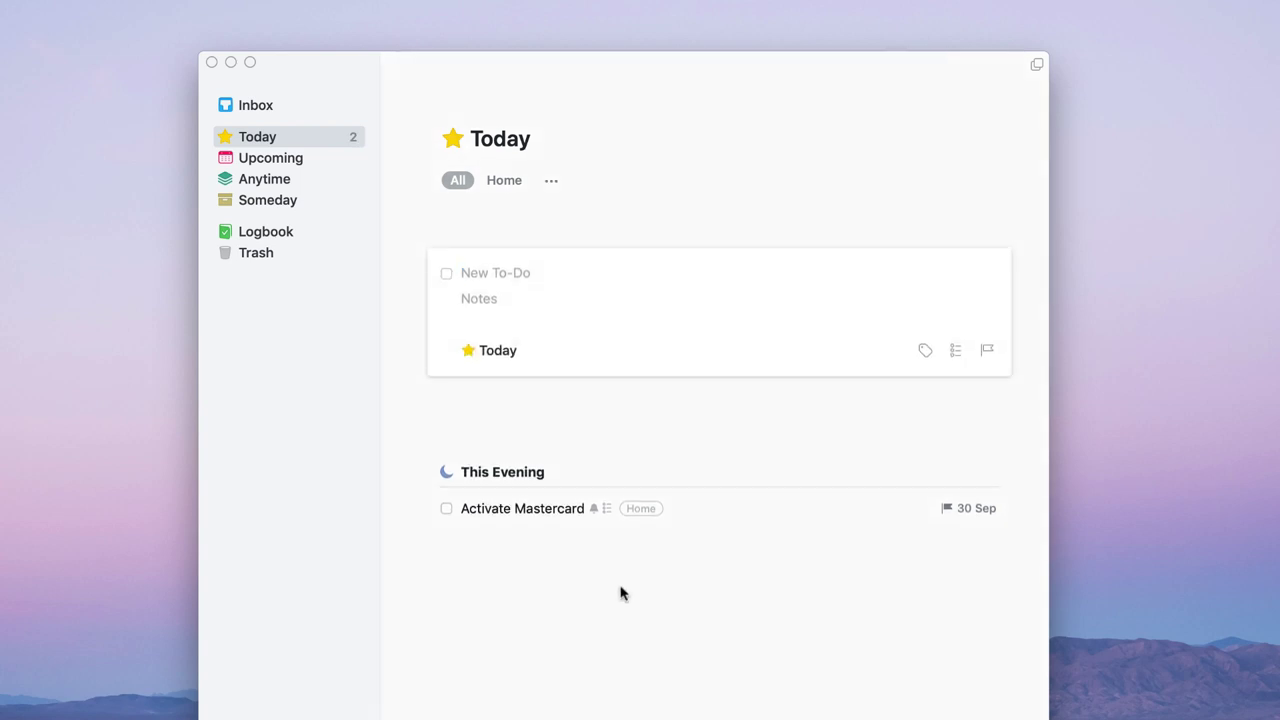
text(Planning Notion Co)
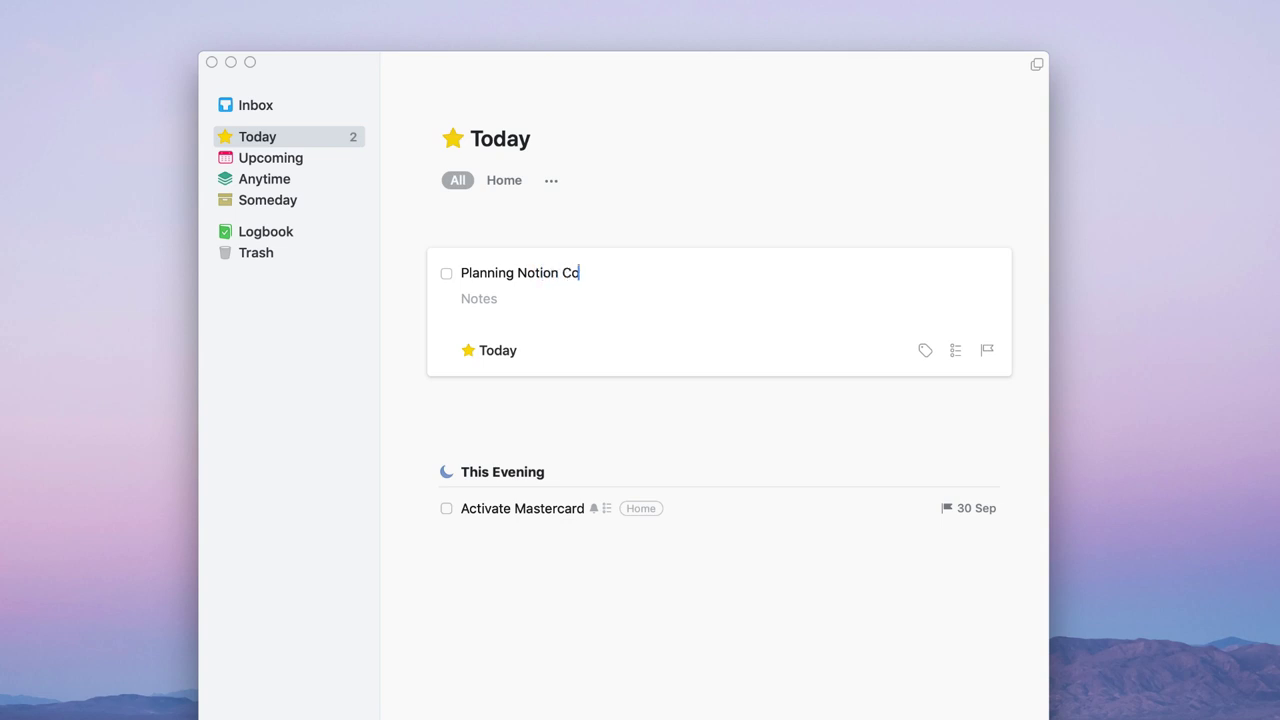
text(urse)
key(Return)
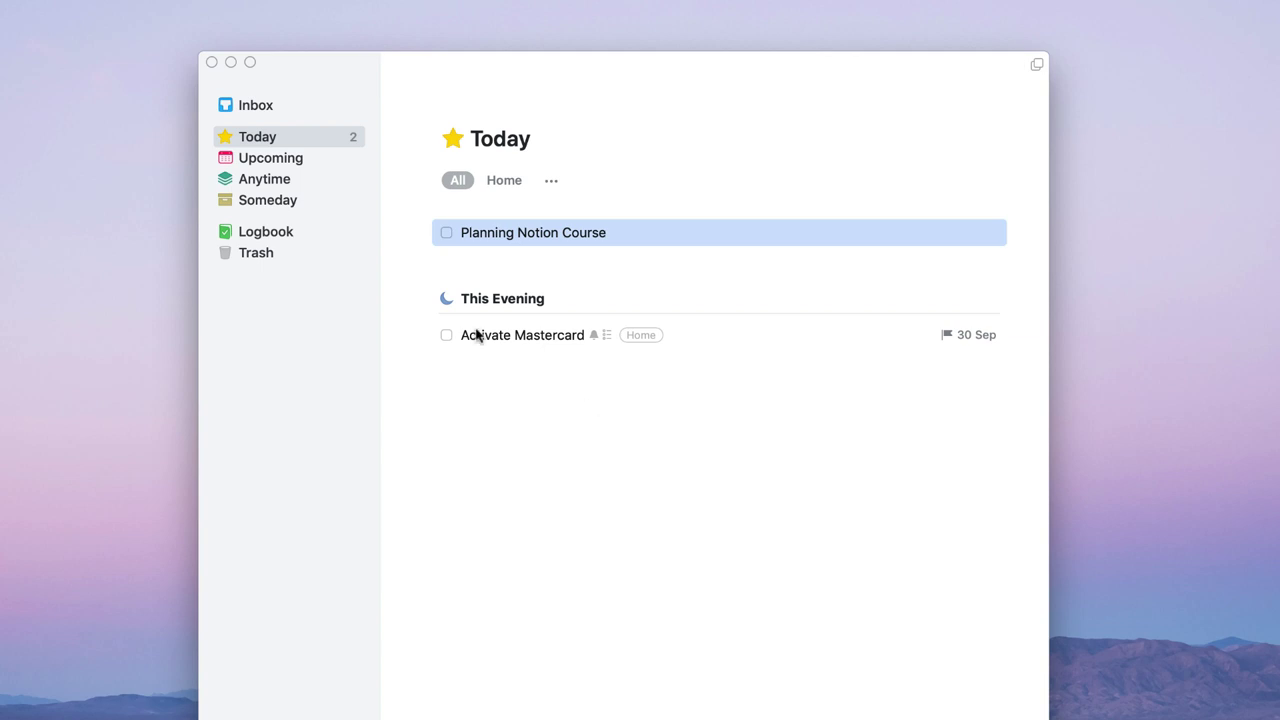
click(303, 168)
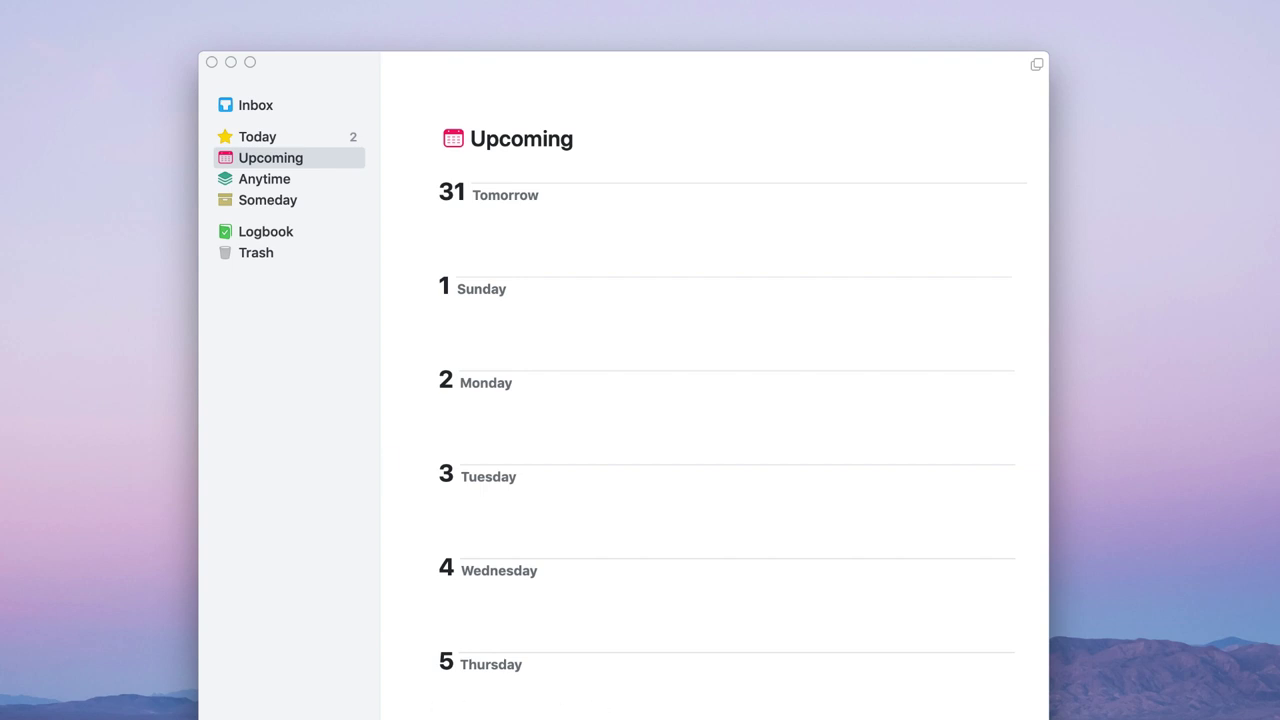
Turn on Show Calendar Events in Preferences, then return to the Today list
key(super+comma)
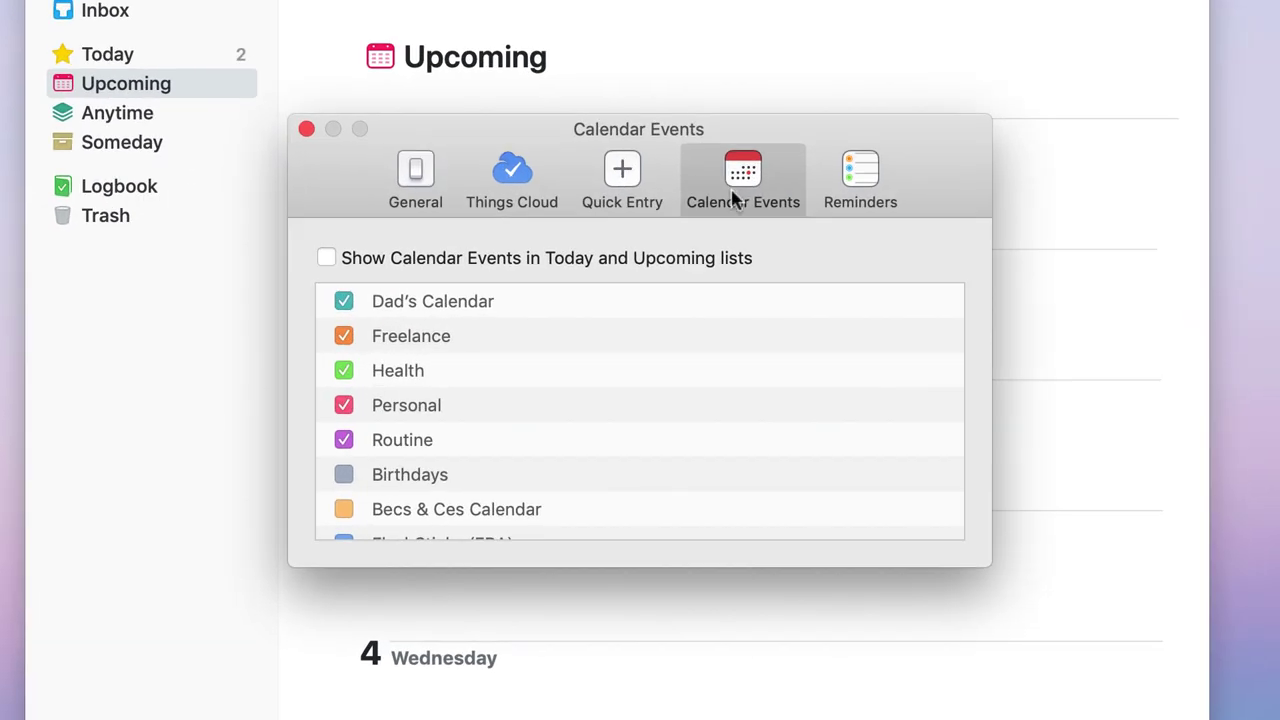
click(326, 259)
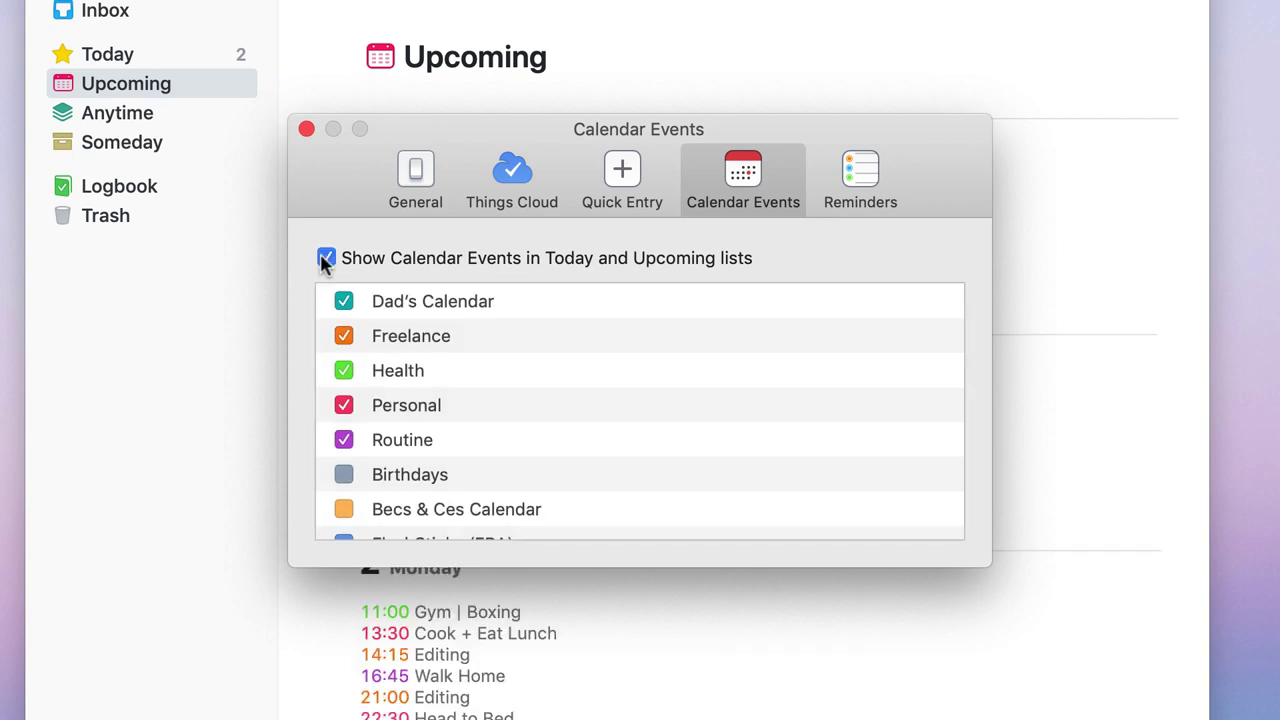
scroll(414, 434, down, 5)
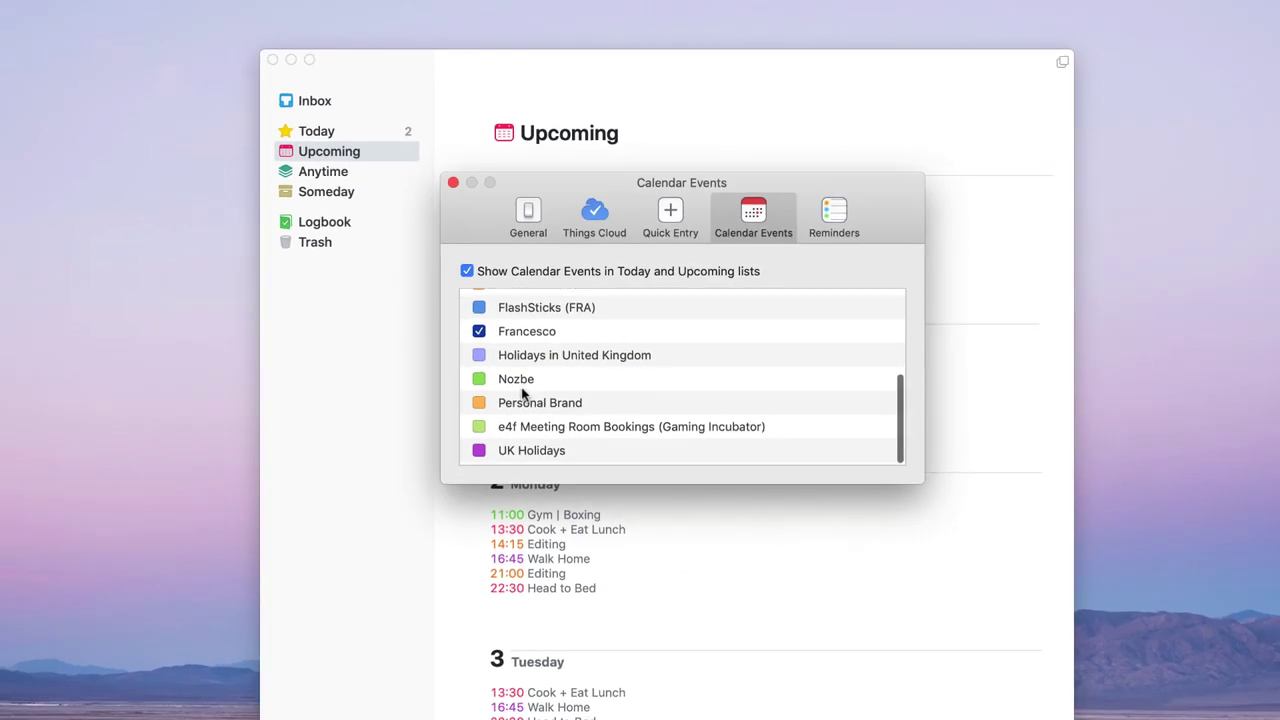
scroll(522, 393, up, 5)
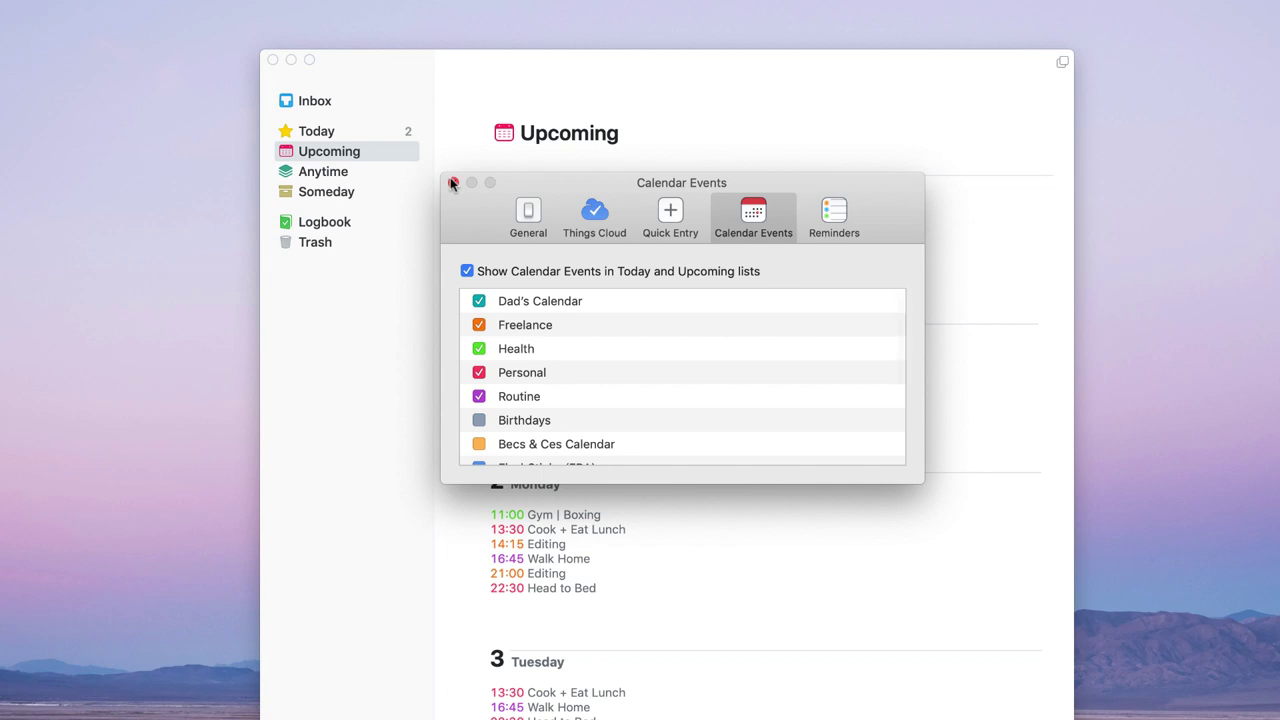
click(452, 183)
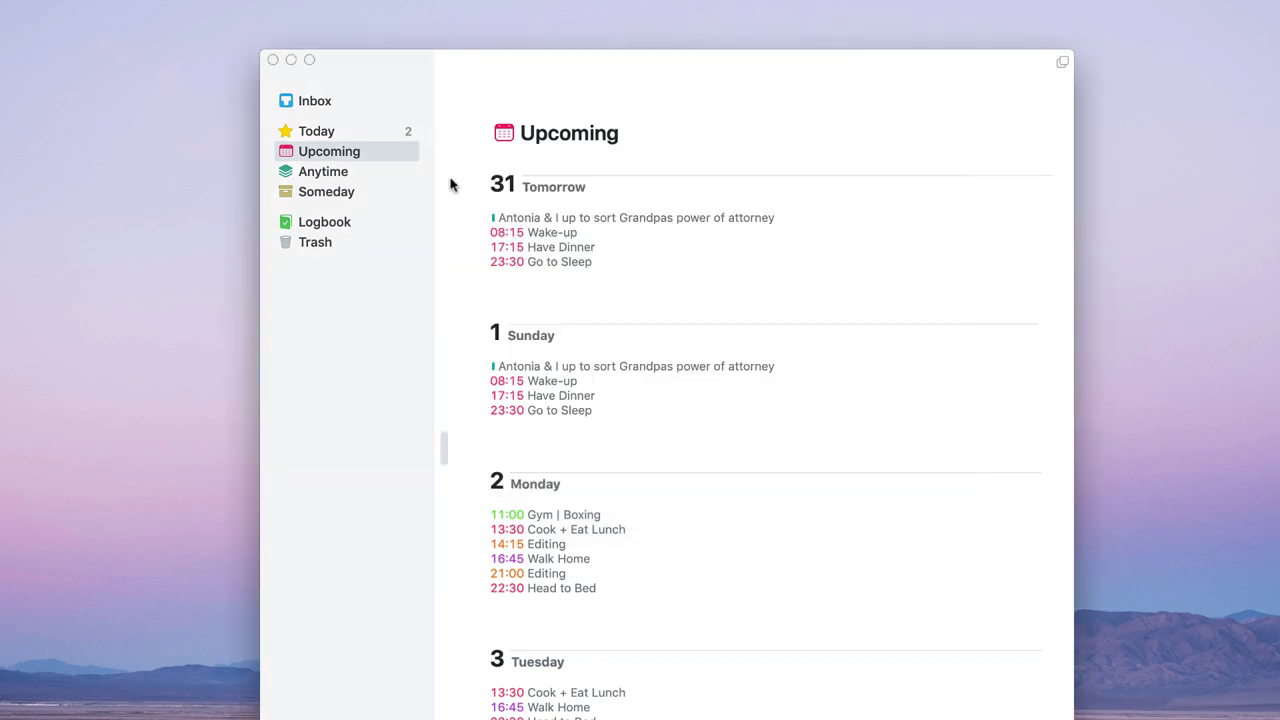
click(325, 131)
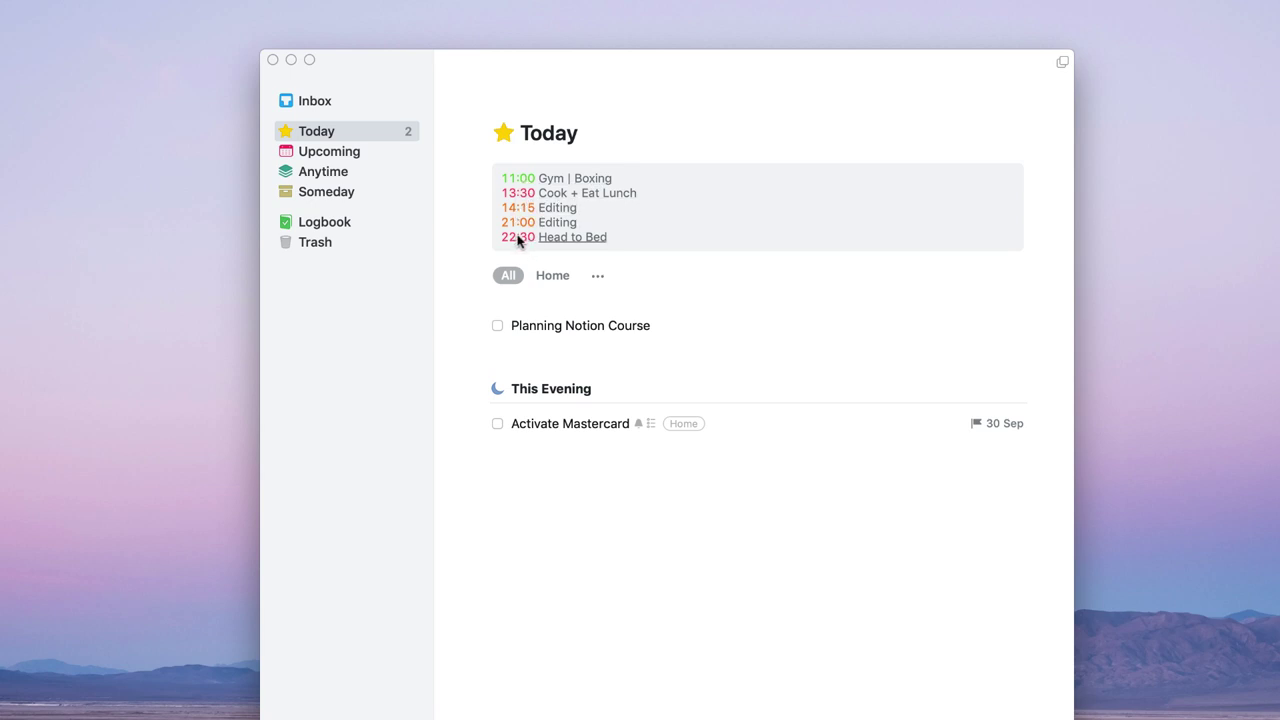
click(352, 155)
scroll(697, 514, down, 5)
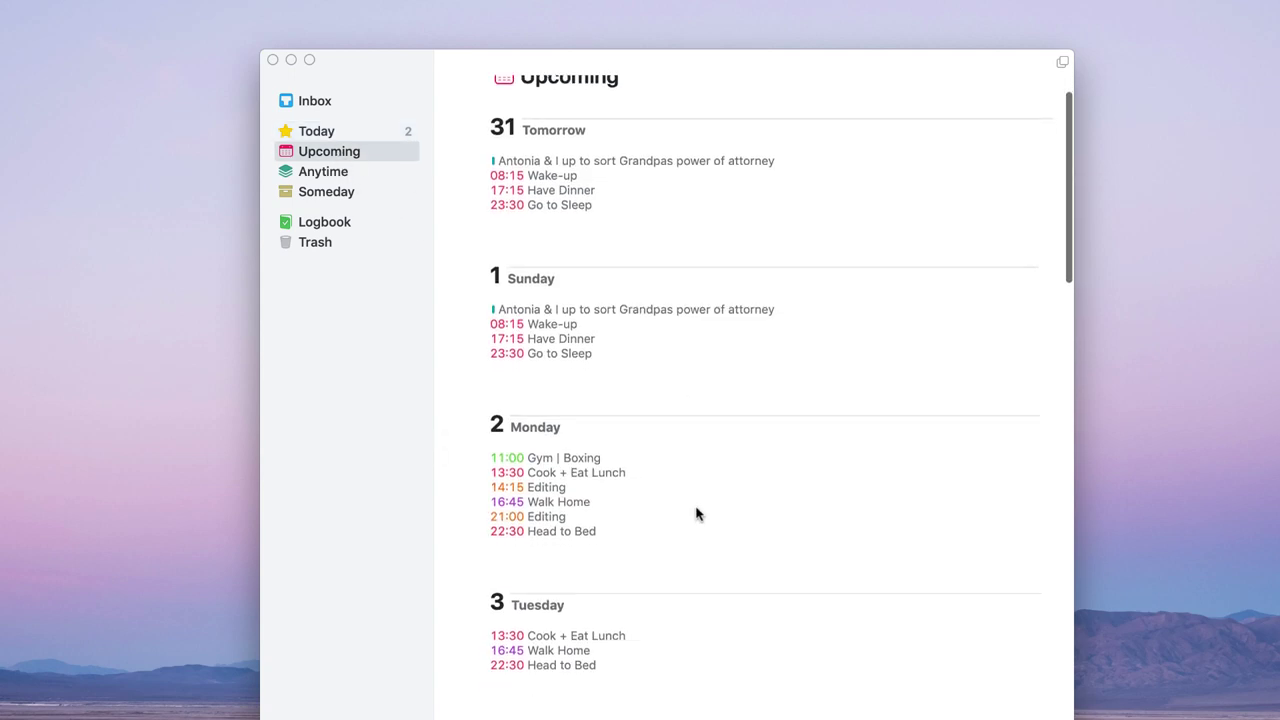
scroll(697, 514, down, 6)
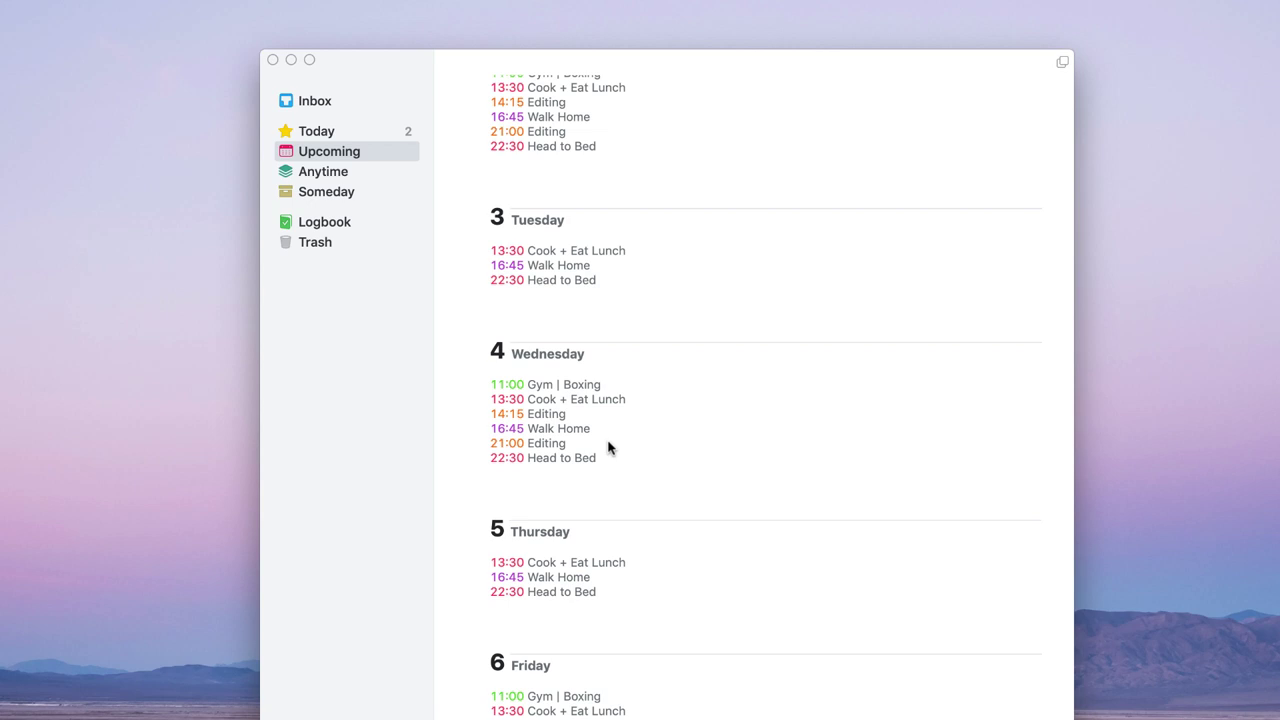
scroll(609, 447, up, 10)
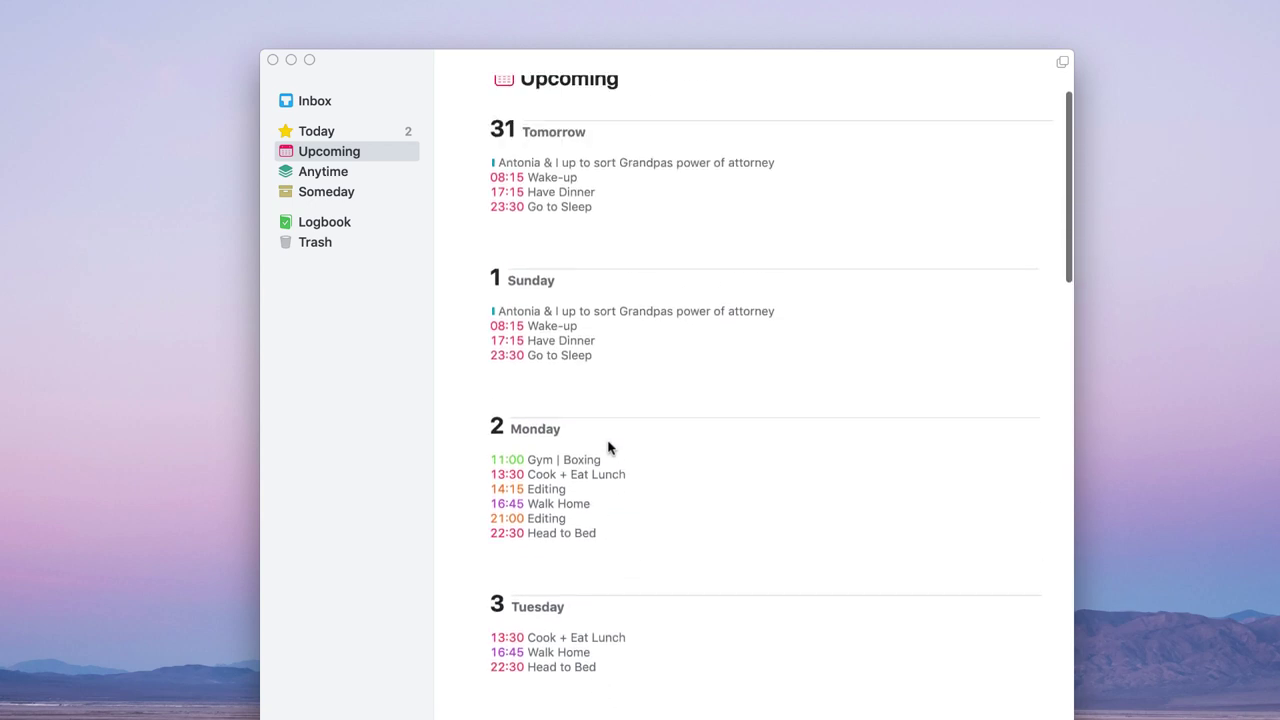
click(336, 132)
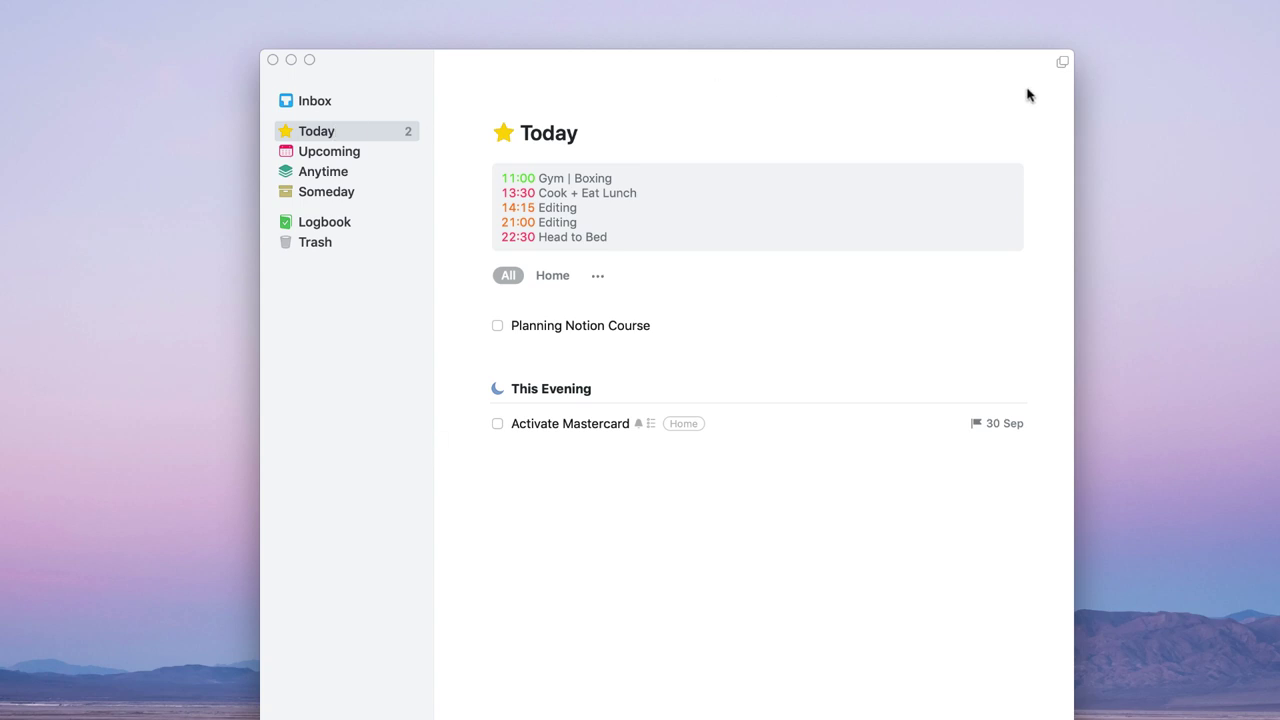
Open a second window beside the first, showing the Upcoming list
click(1063, 63)
drag(192, 100, 589, 100)
drag(368, 78, 0, 57)
drag(424, 58, 263, 60)
drag(603, 97, 505, 79)
click(818, 78)
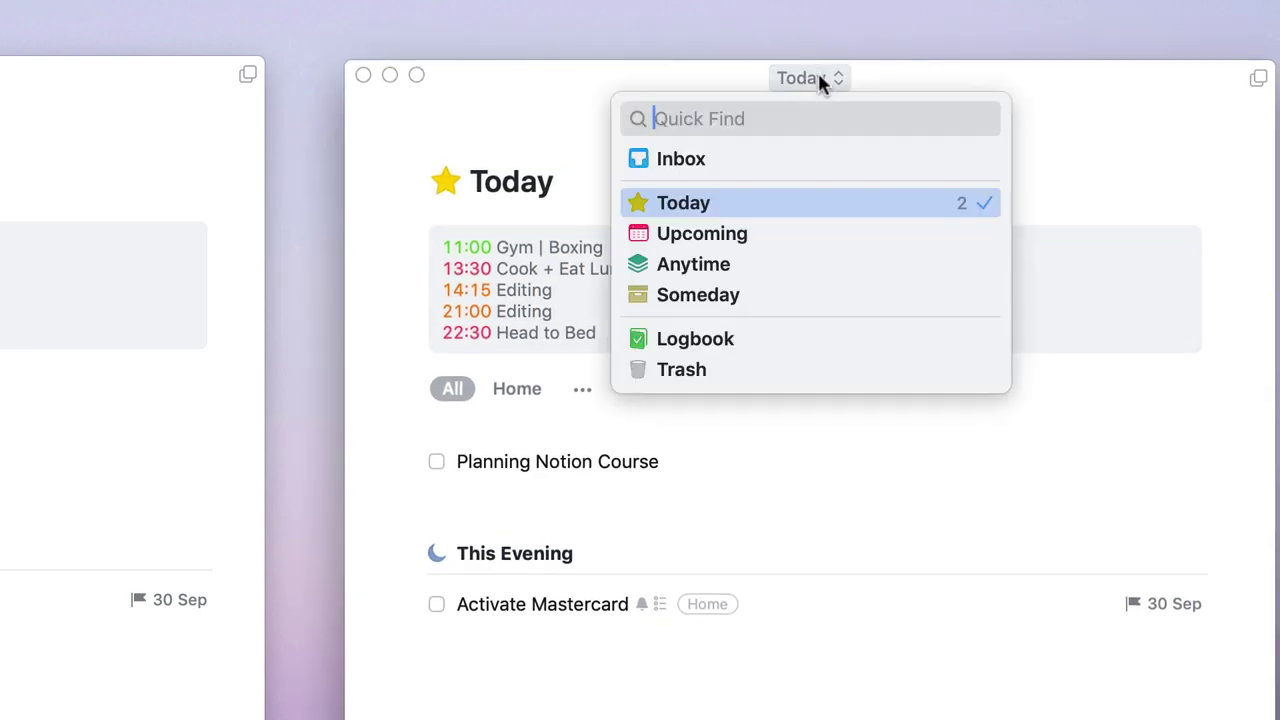
click(801, 228)
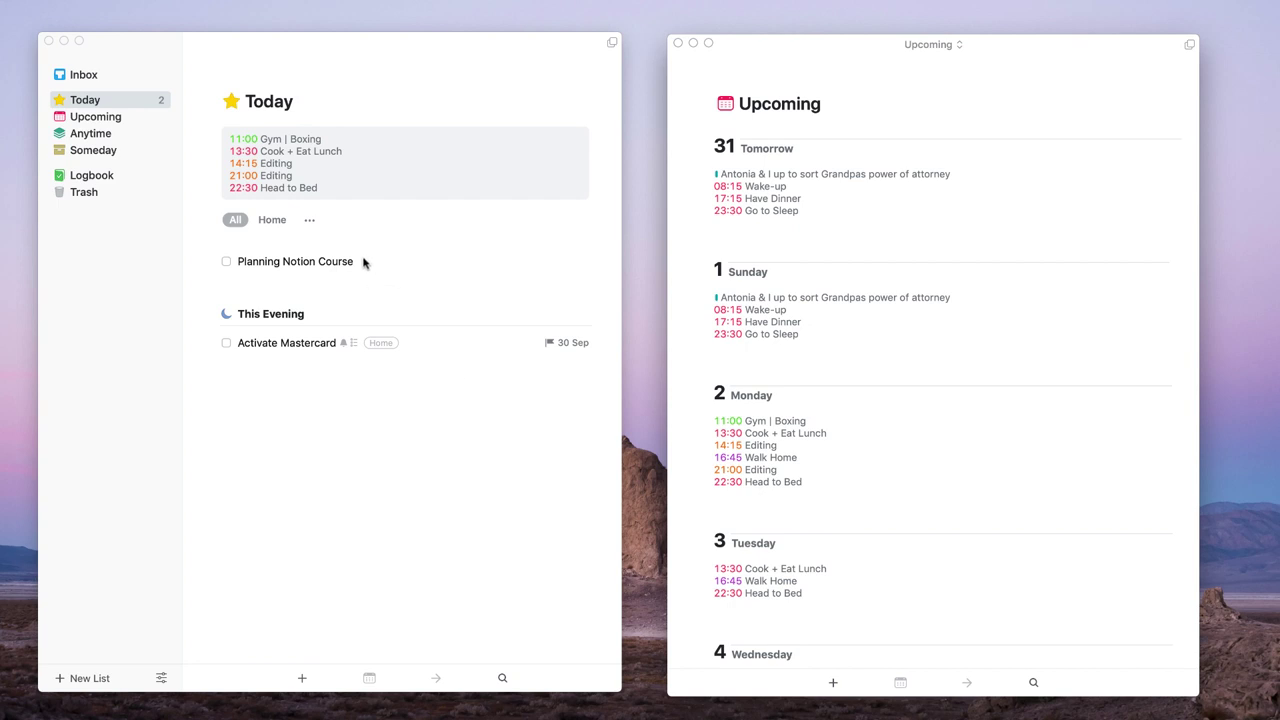
Drag Planning Notion Course onto Monday the 2nd and close the extra window
drag(363, 262, 808, 441)
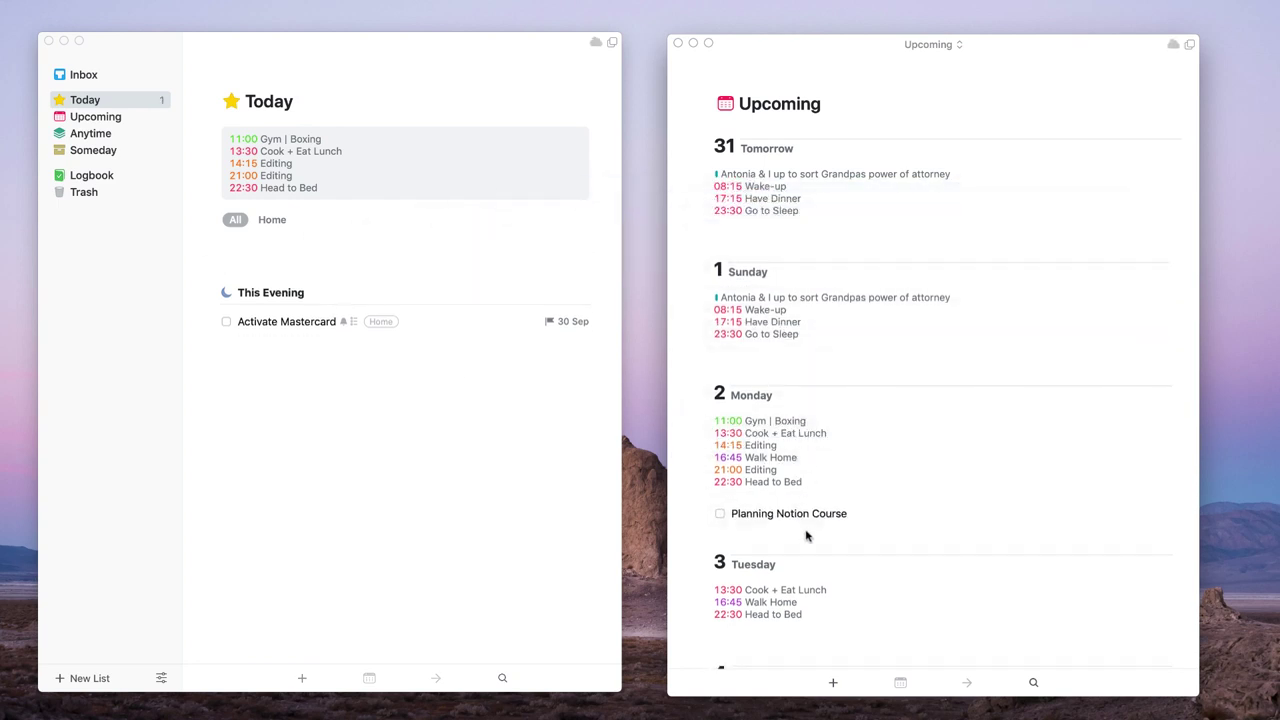
scroll(808, 530, down, 5)
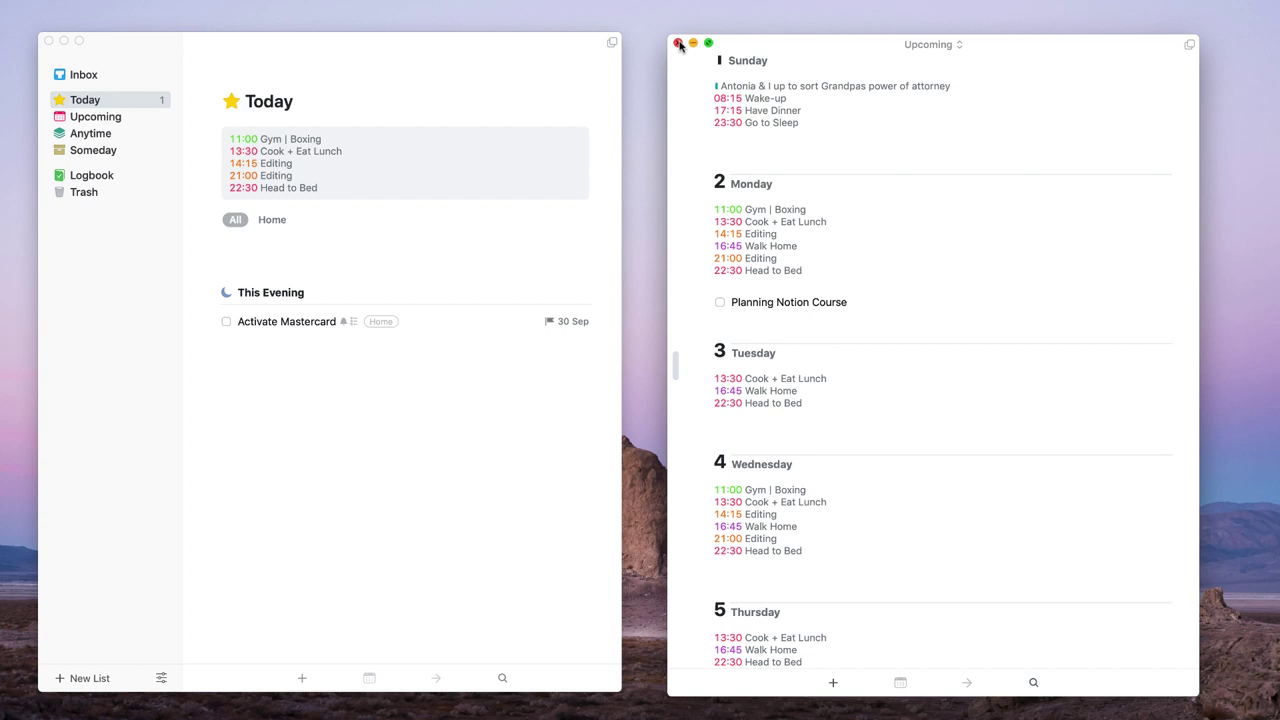
click(959, 44)
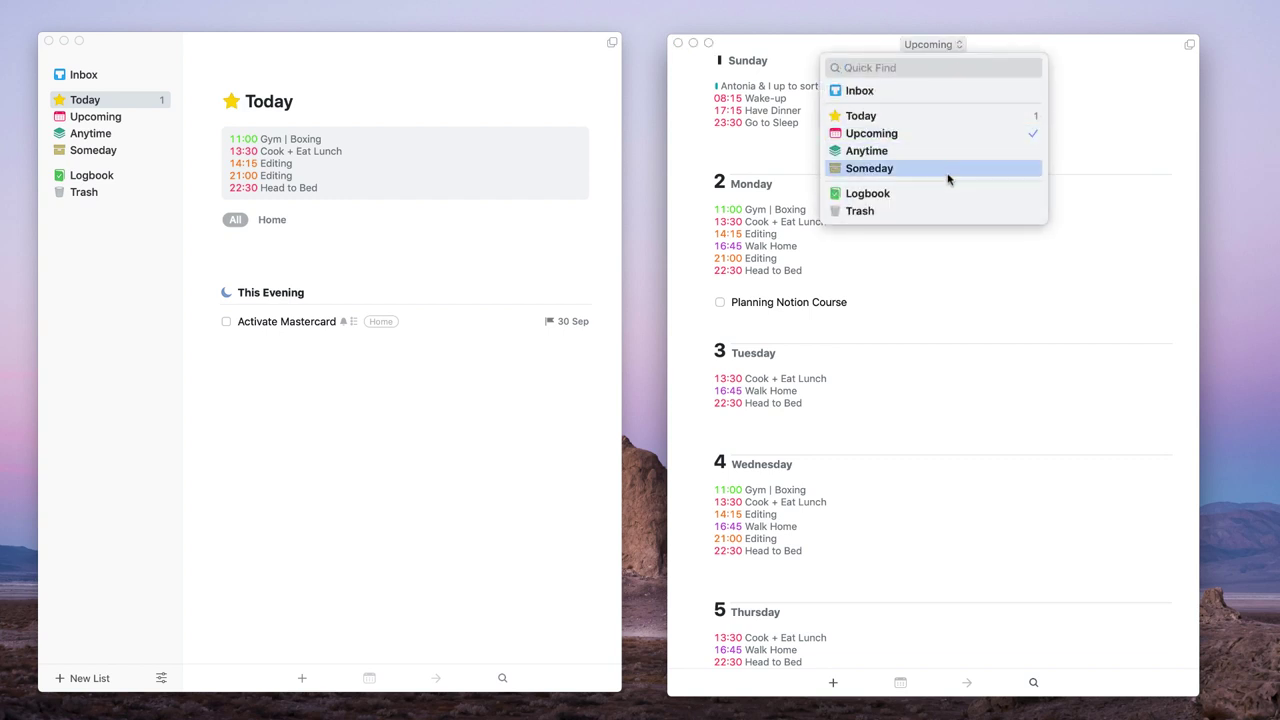
click(733, 51)
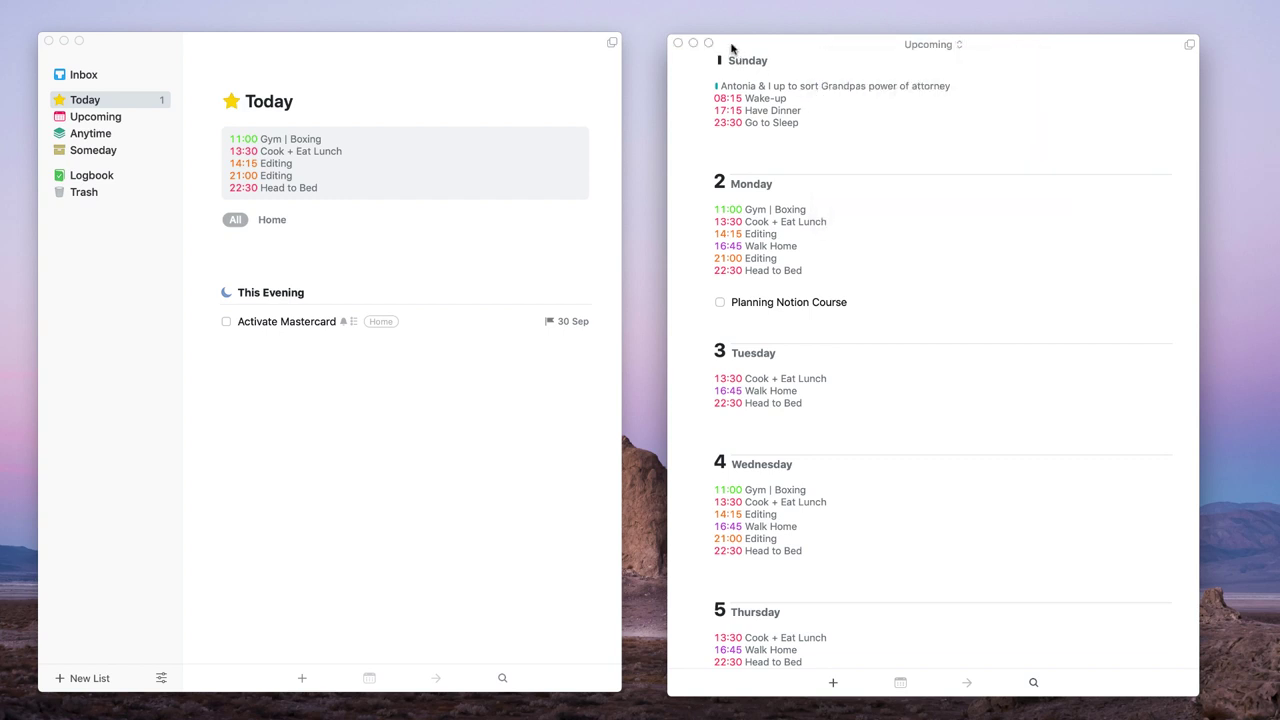
click(678, 44)
drag(617, 40, 823, 37)
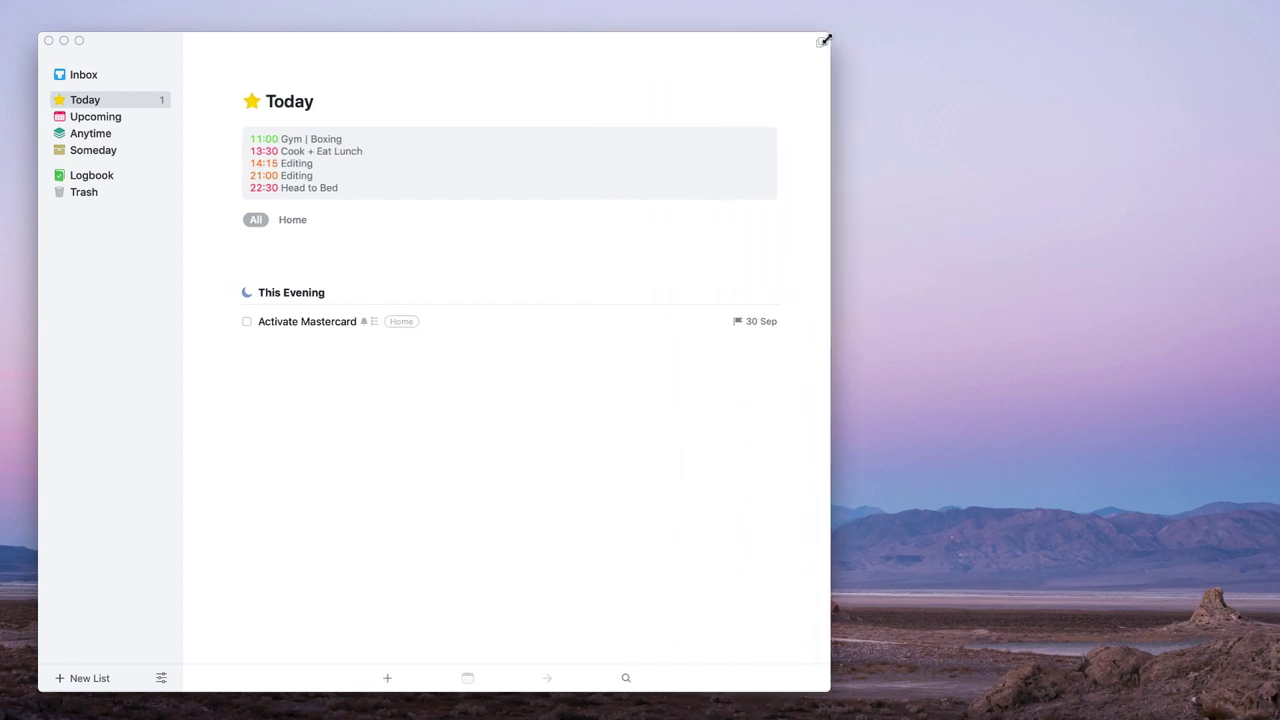
Scroll through the Upcoming schedule, then switch to the Anytime list
drag(746, 40, 972, 35)
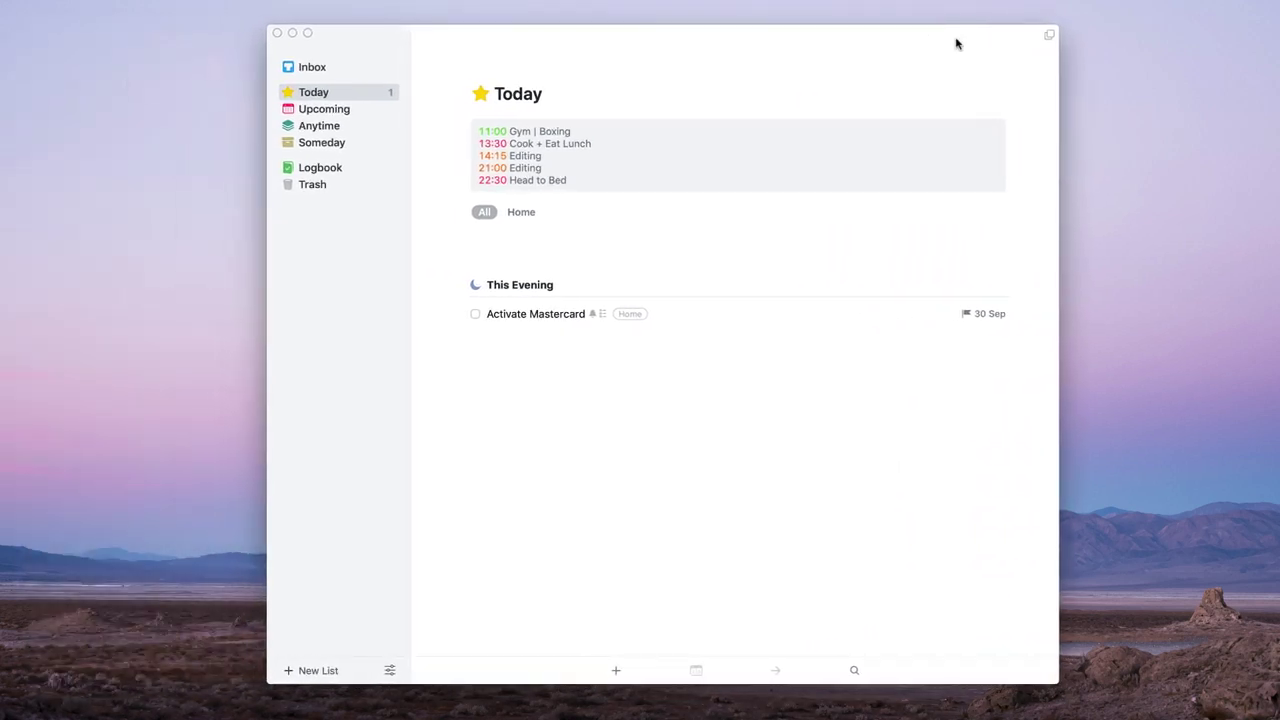
click(340, 109)
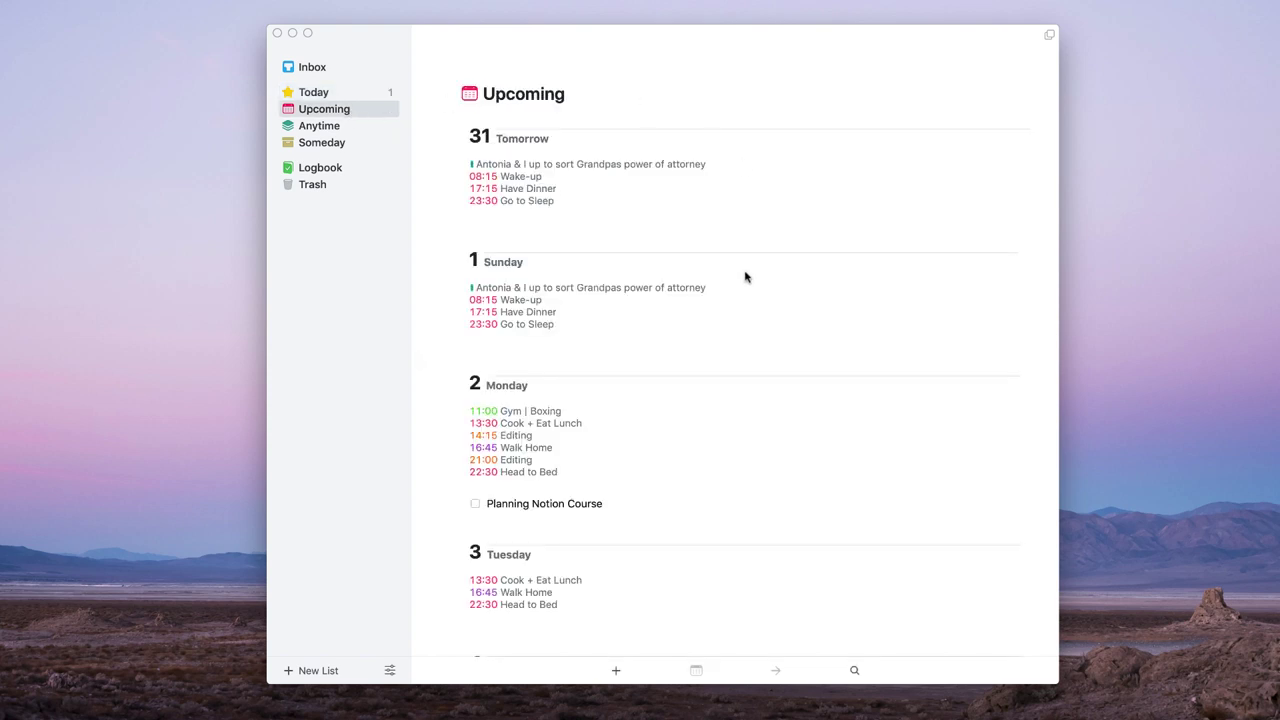
scroll(731, 411, down, 8)
scroll(731, 411, down, 5)
scroll(731, 411, down, 3)
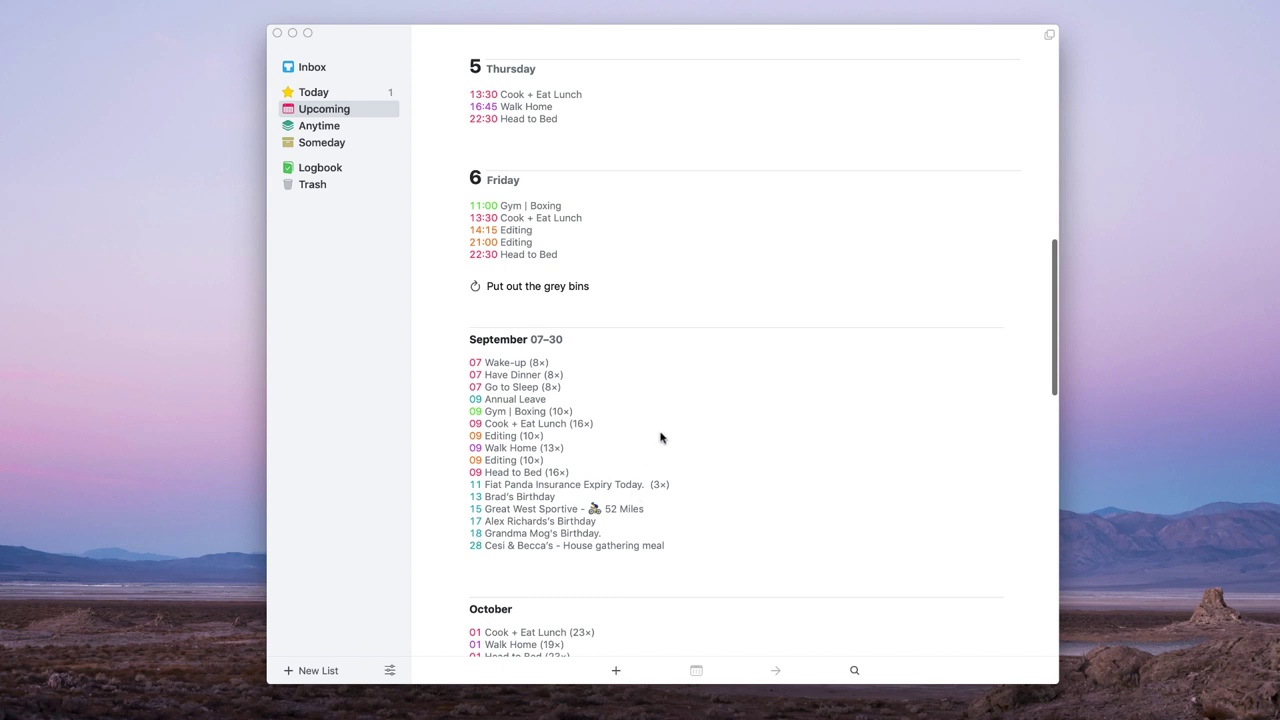
scroll(586, 560, down, 10)
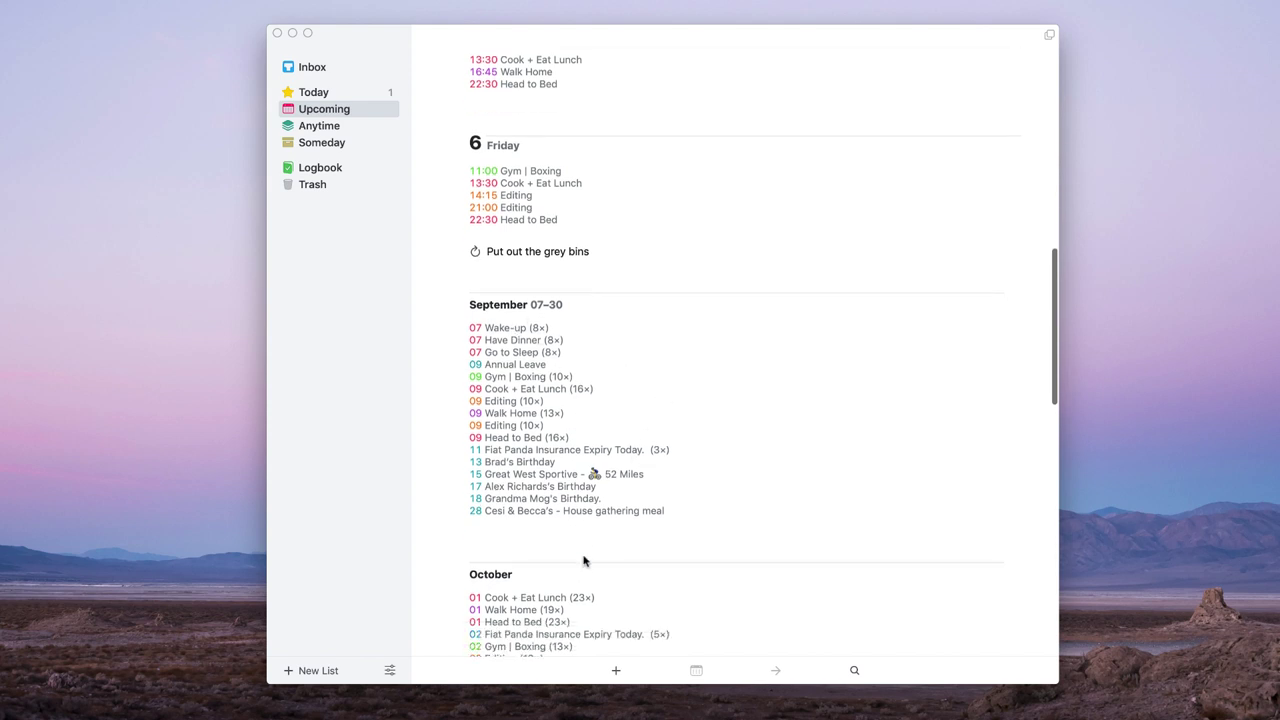
scroll(586, 560, down, 3)
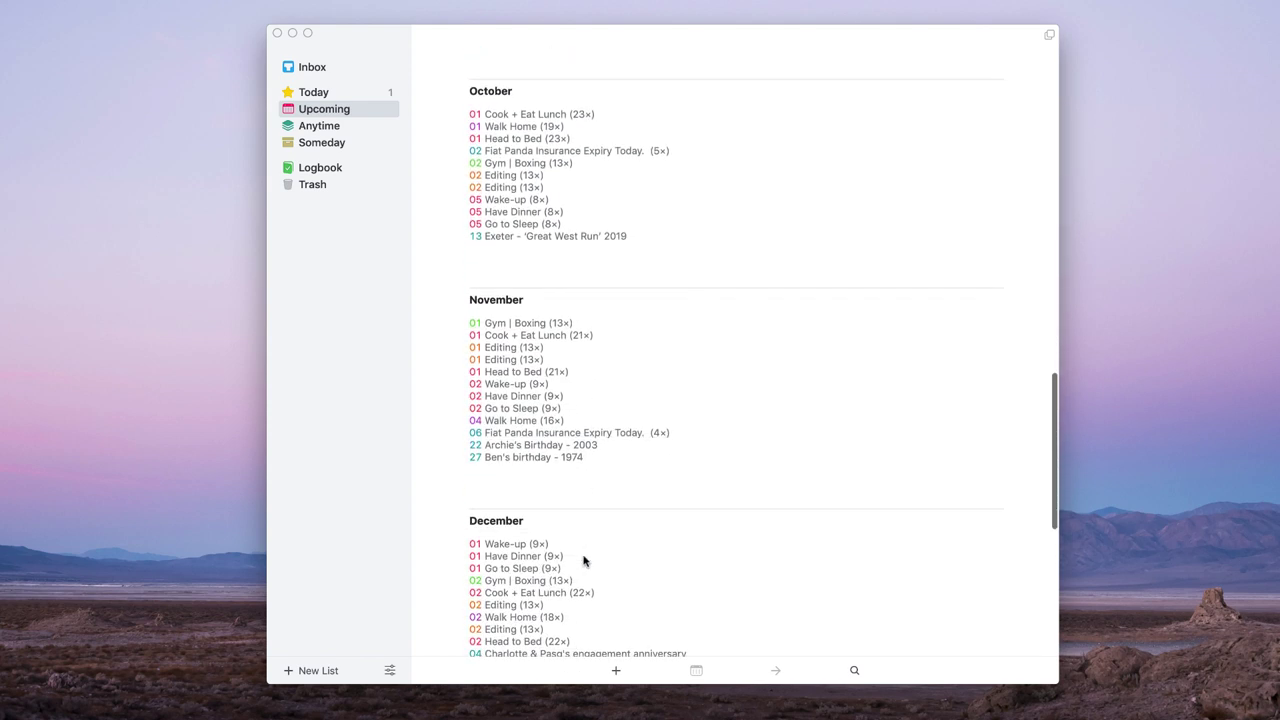
scroll(563, 417, up, 2)
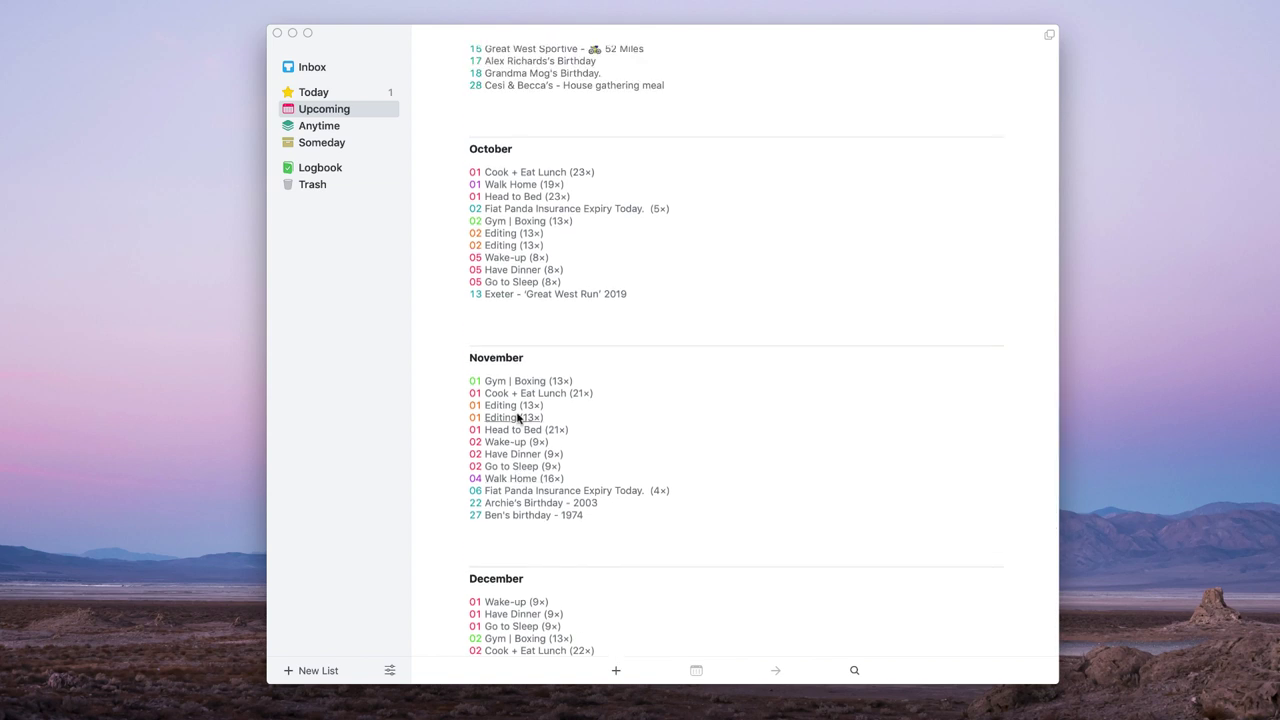
scroll(505, 420, up, 3)
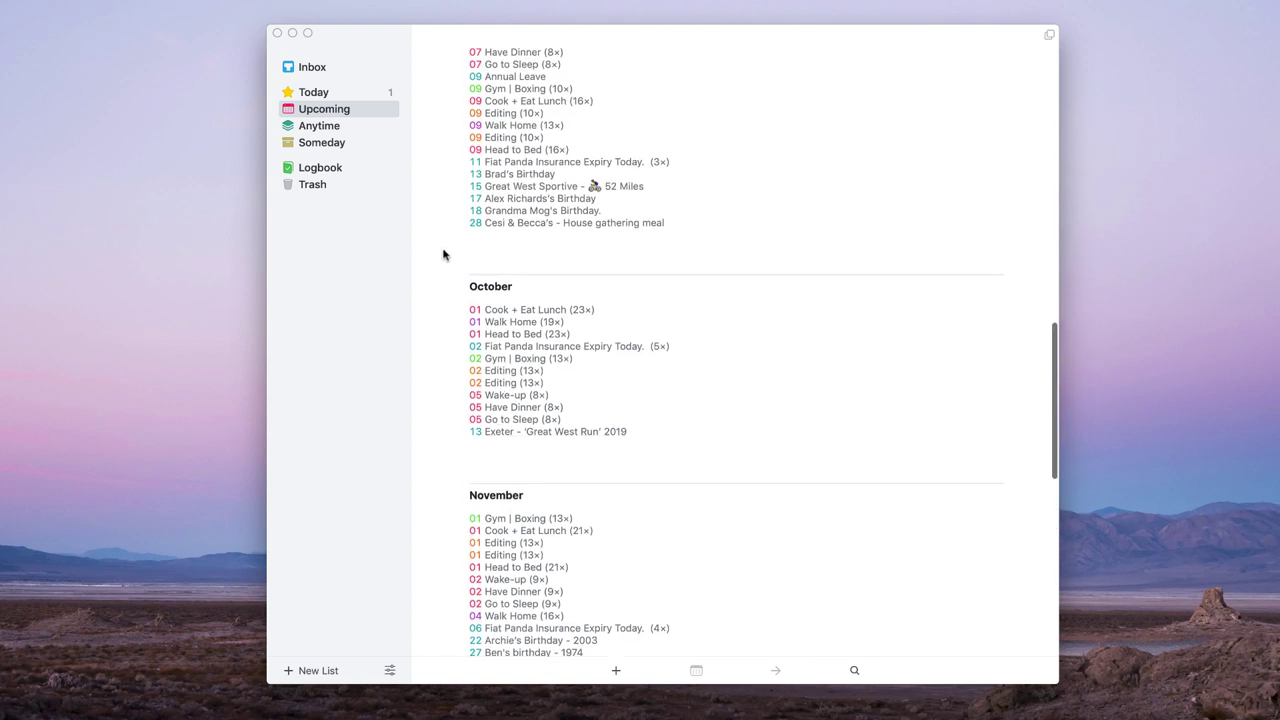
click(333, 131)
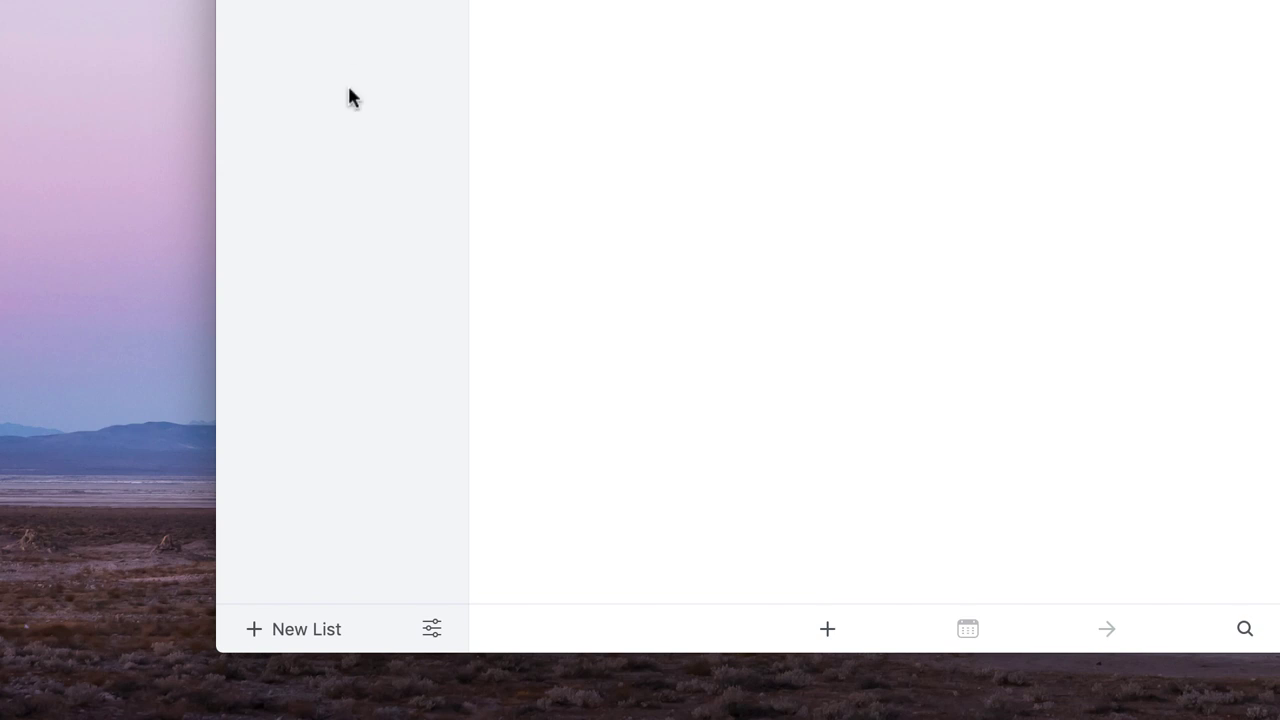
Add a new project from New List and title it 'Sow Seeds'
click(300, 632)
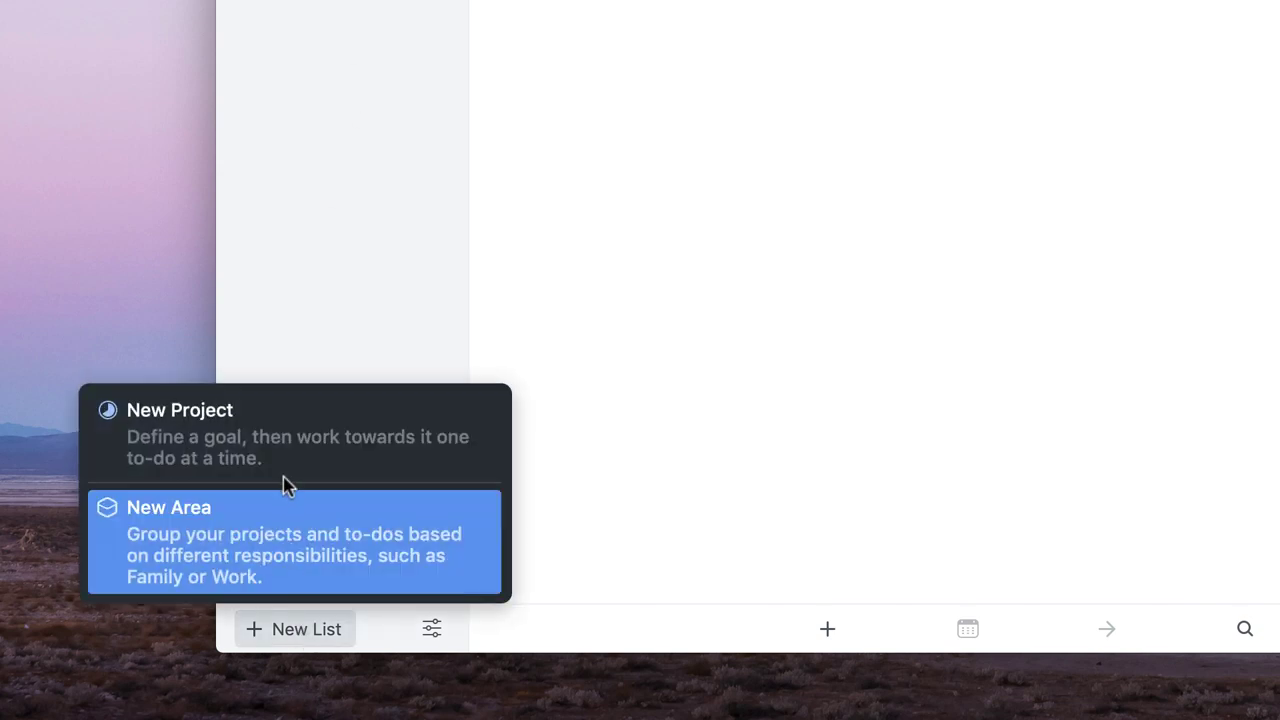
click(285, 440)
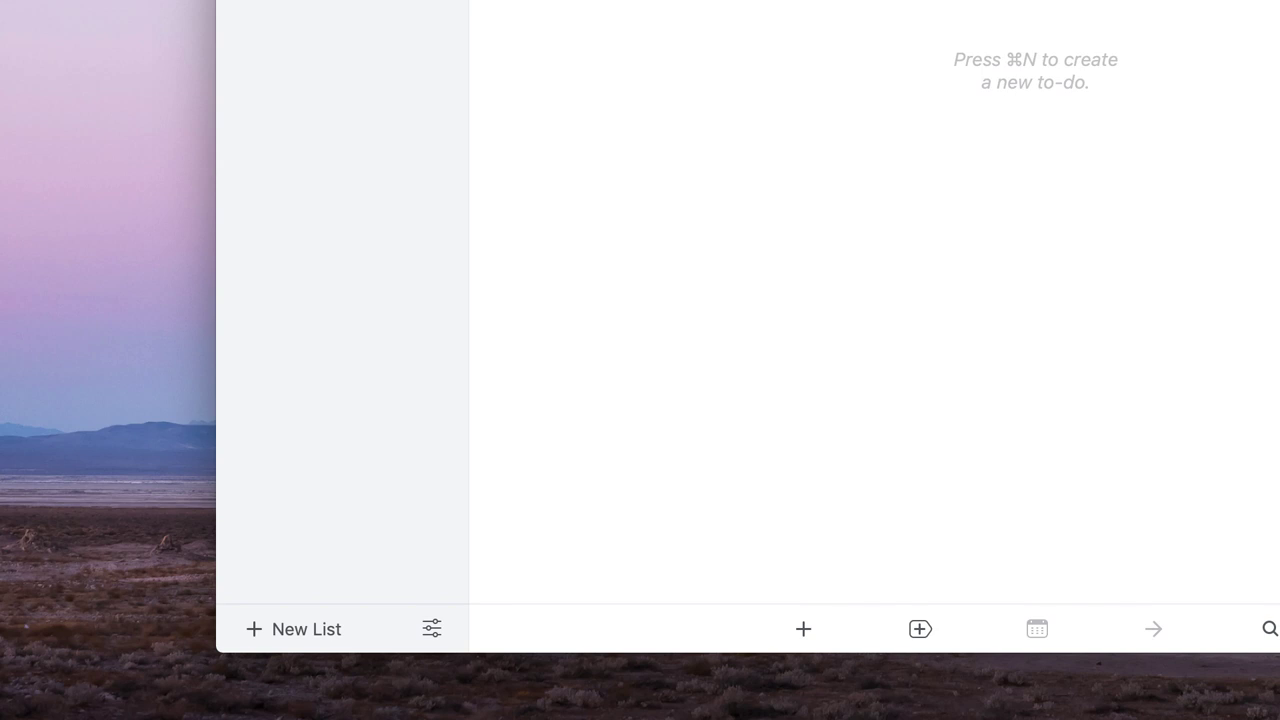
text(Sow Seeds)
key(Return)
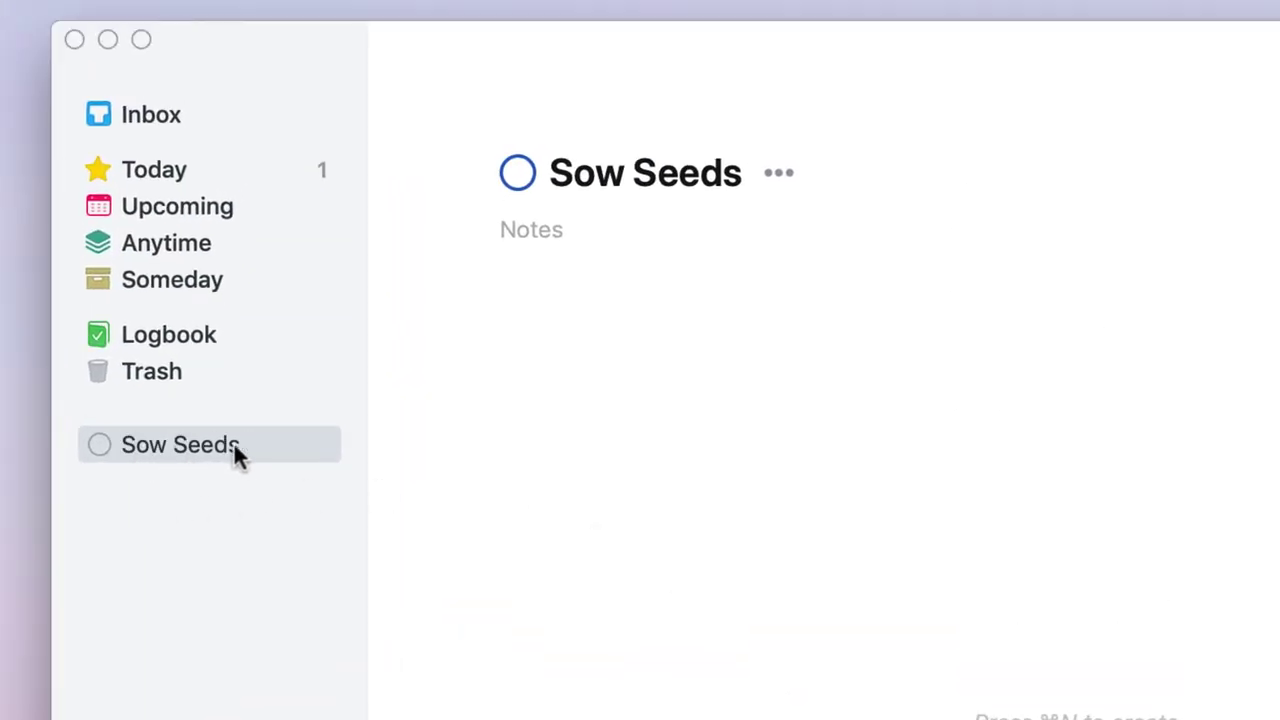
click(779, 173)
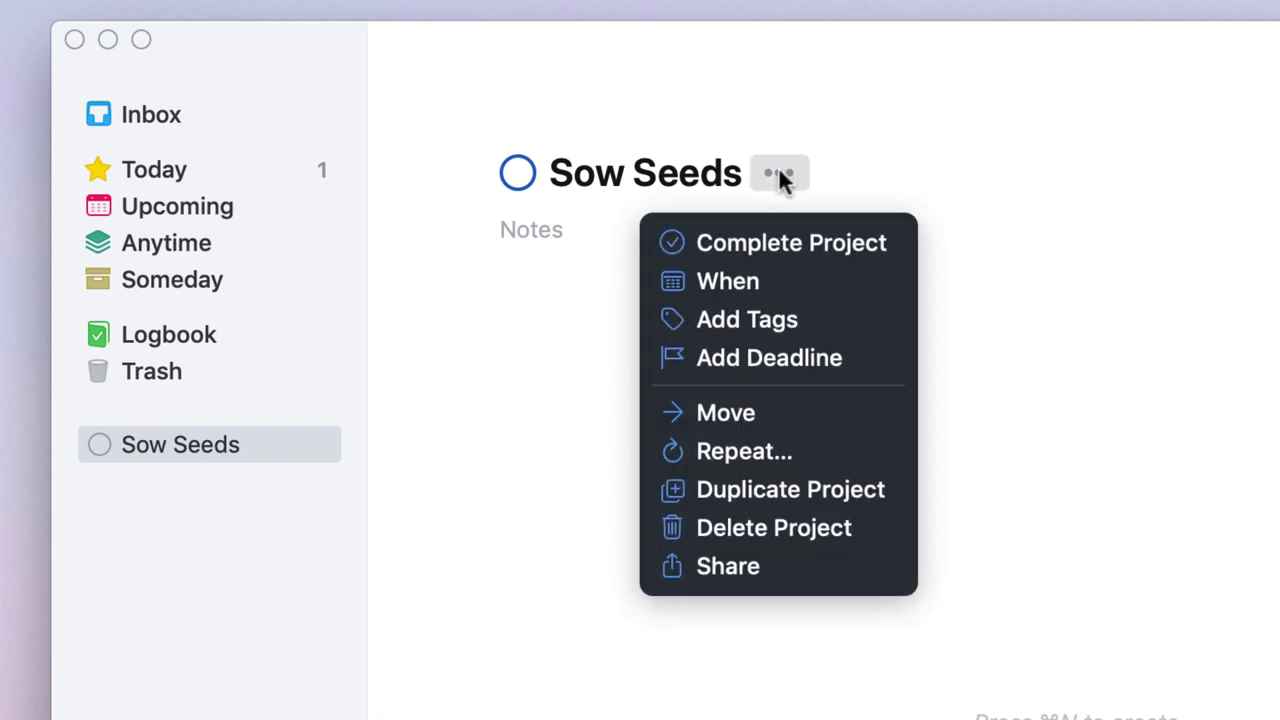
click(782, 280)
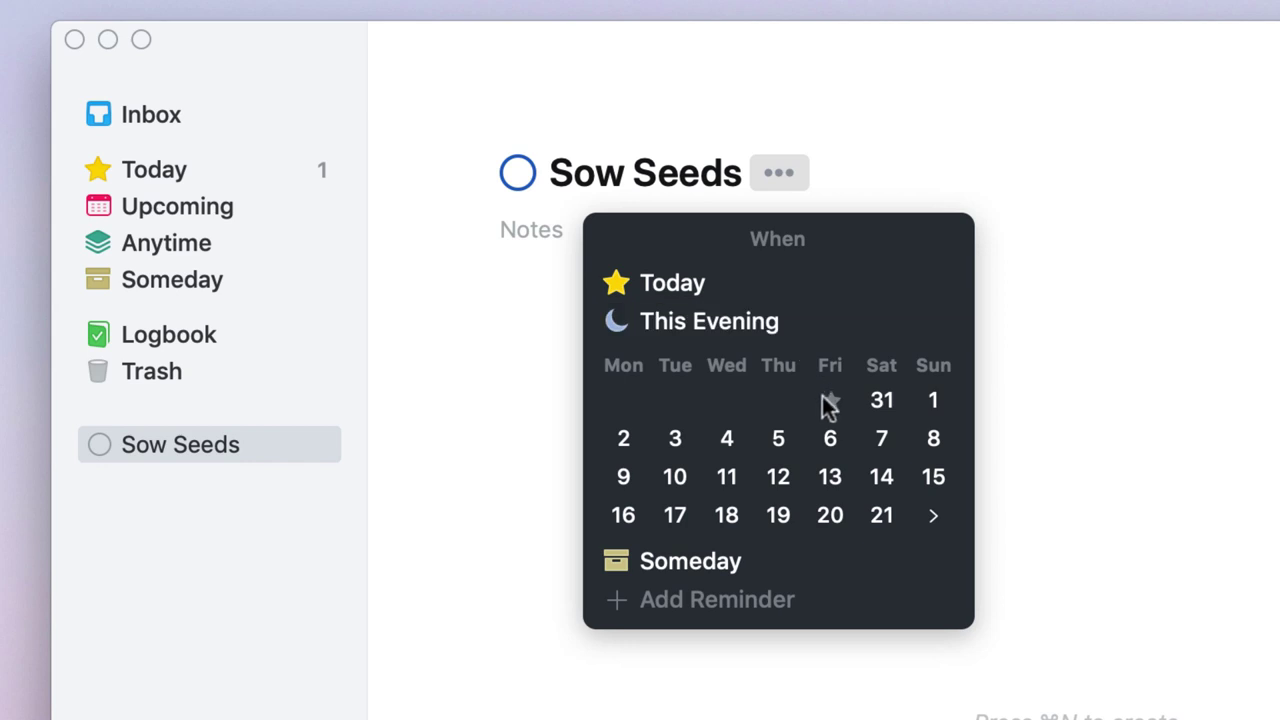
click(881, 516)
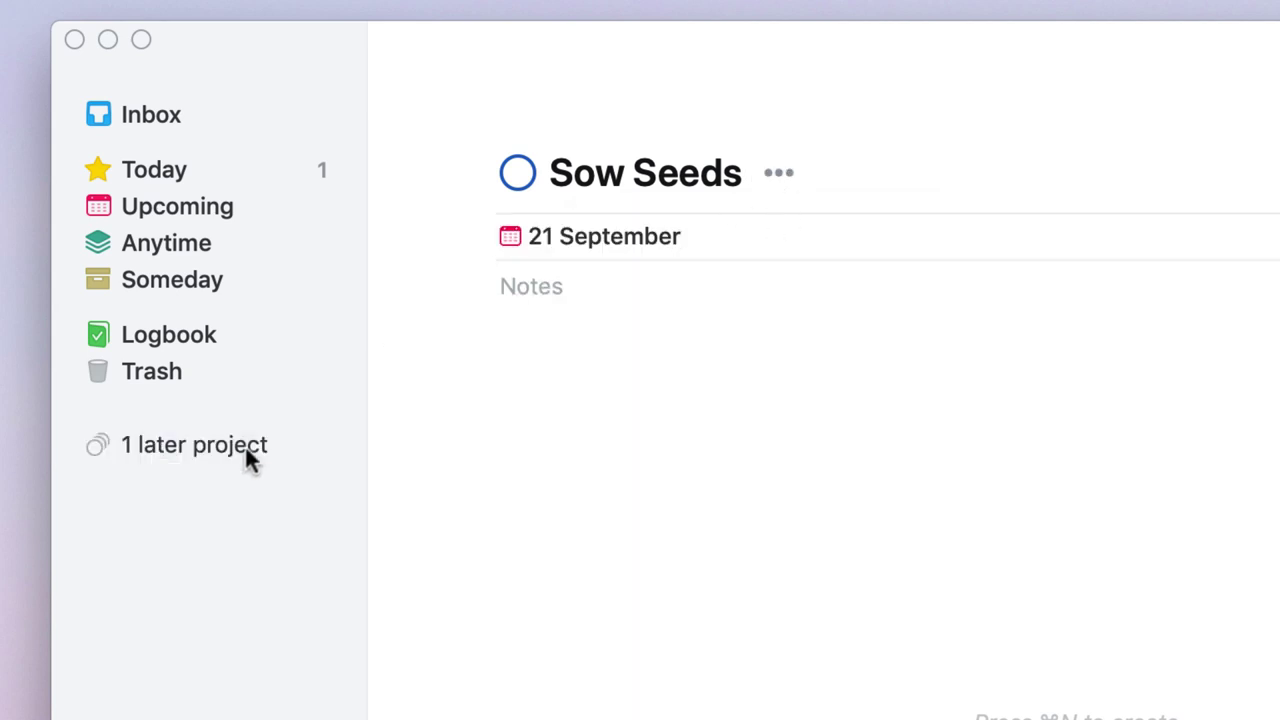
click(201, 456)
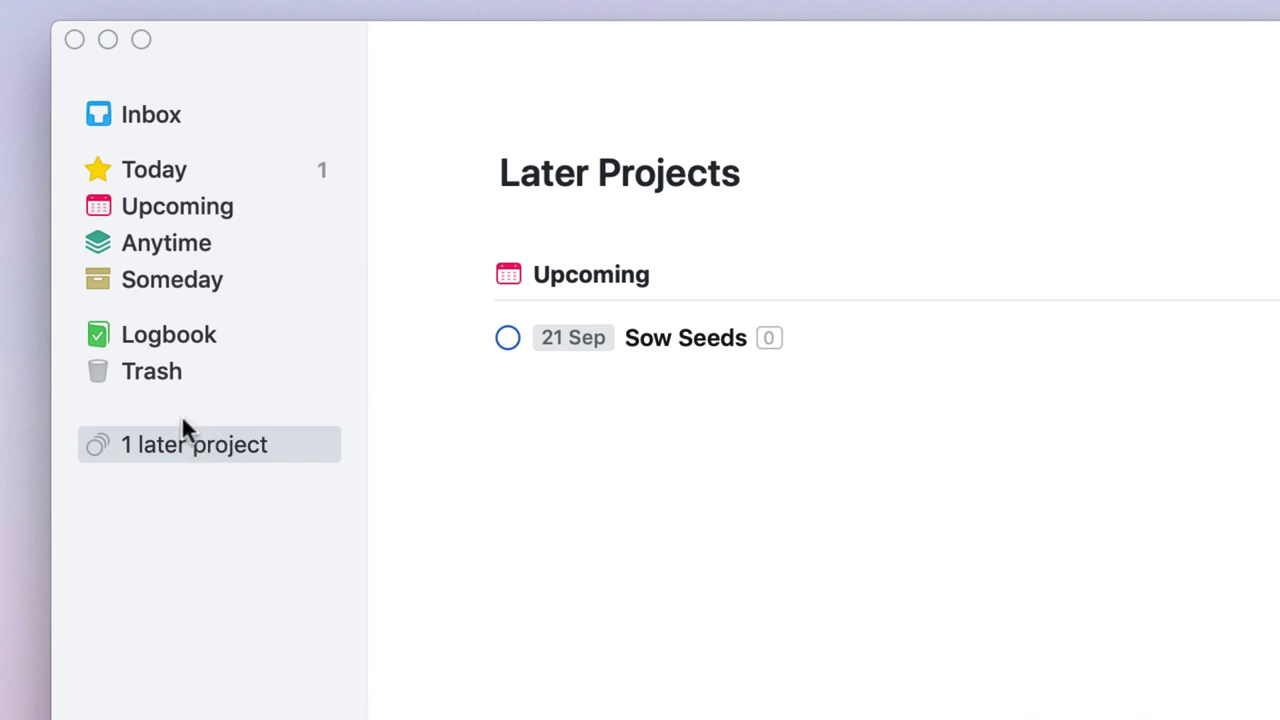
click(676, 336)
double_click(676, 336)
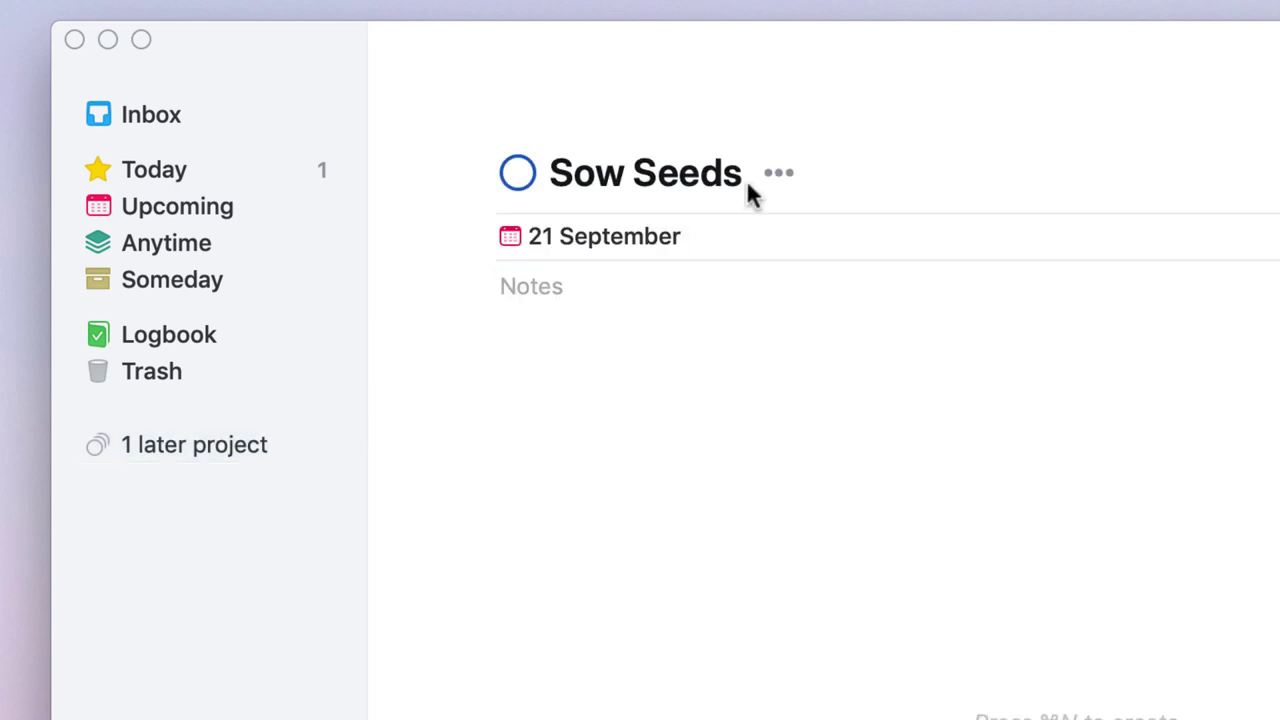
click(780, 173)
click(1177, 228)
click(710, 238)
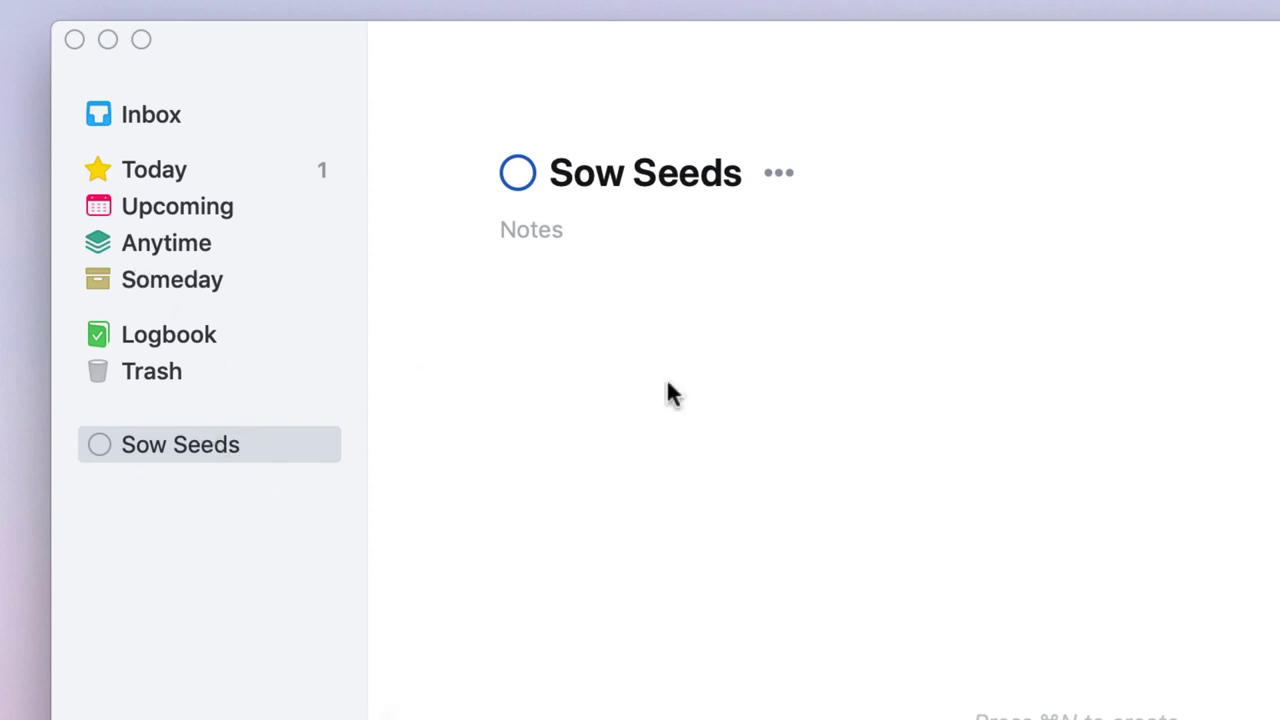
click(770, 178)
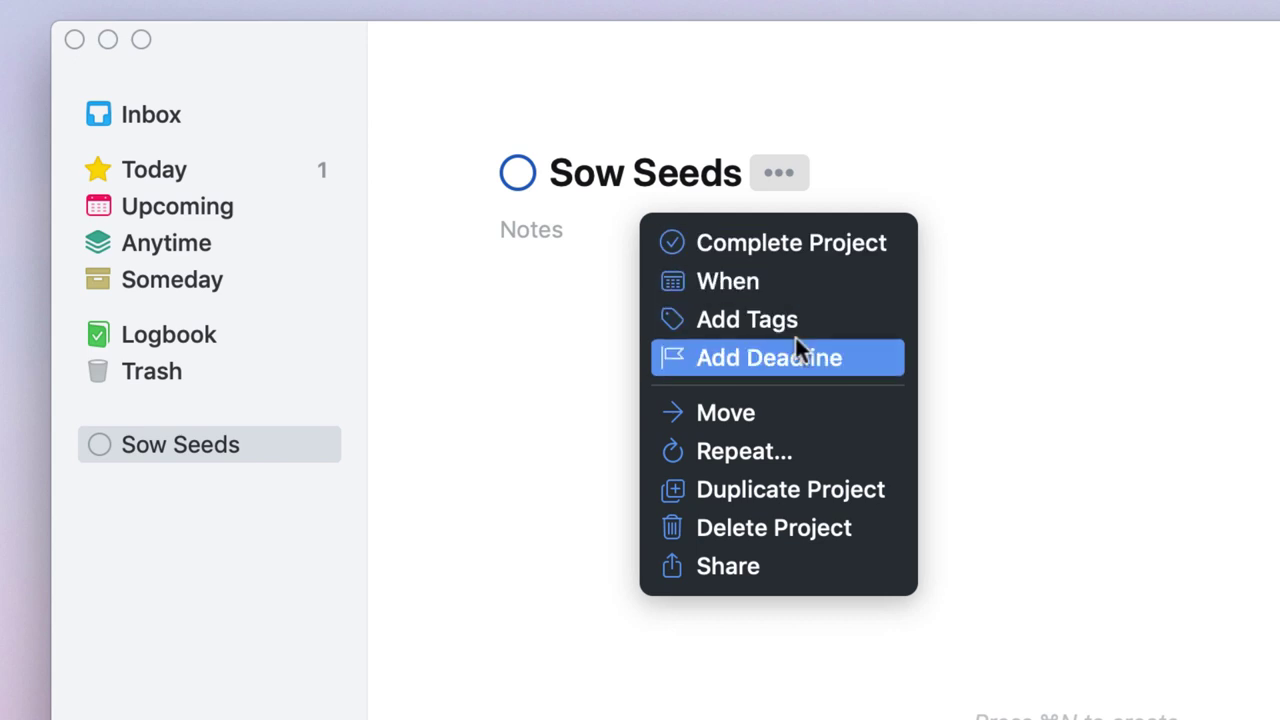
Set the Sow Seeds project's deadline to 31 October
click(771, 352)
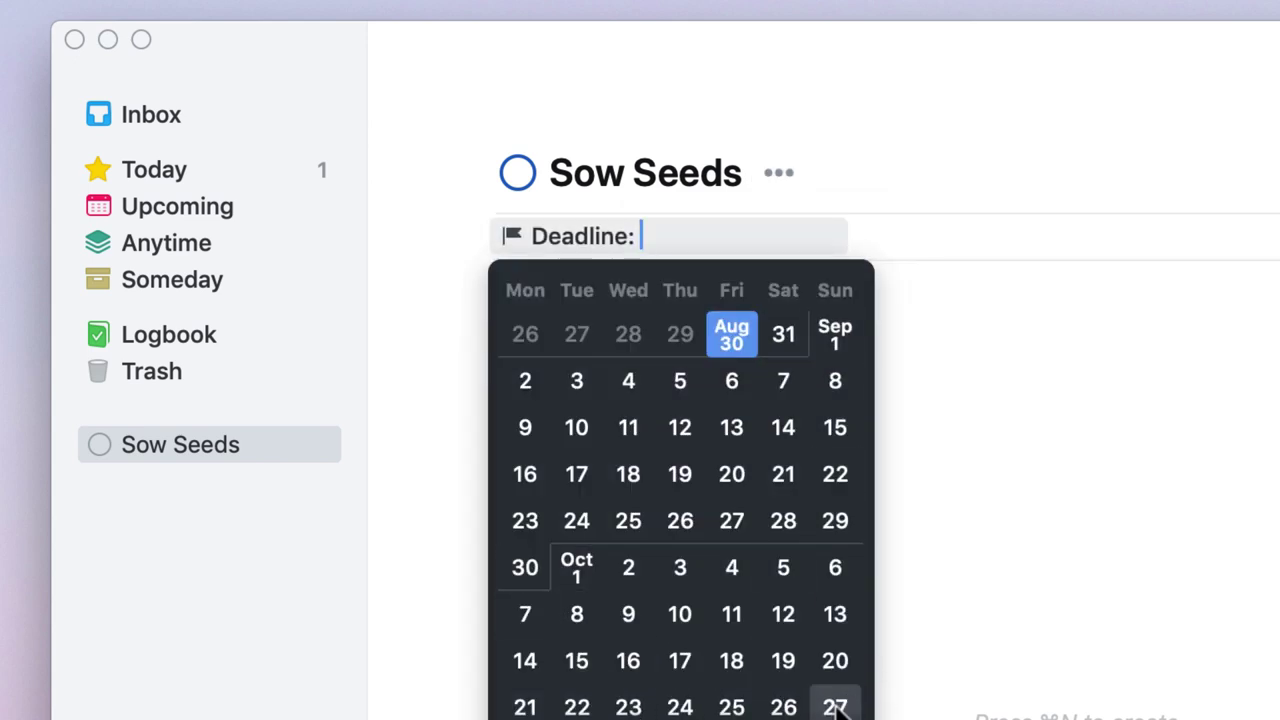
scroll(843, 708, down, 5)
click(676, 576)
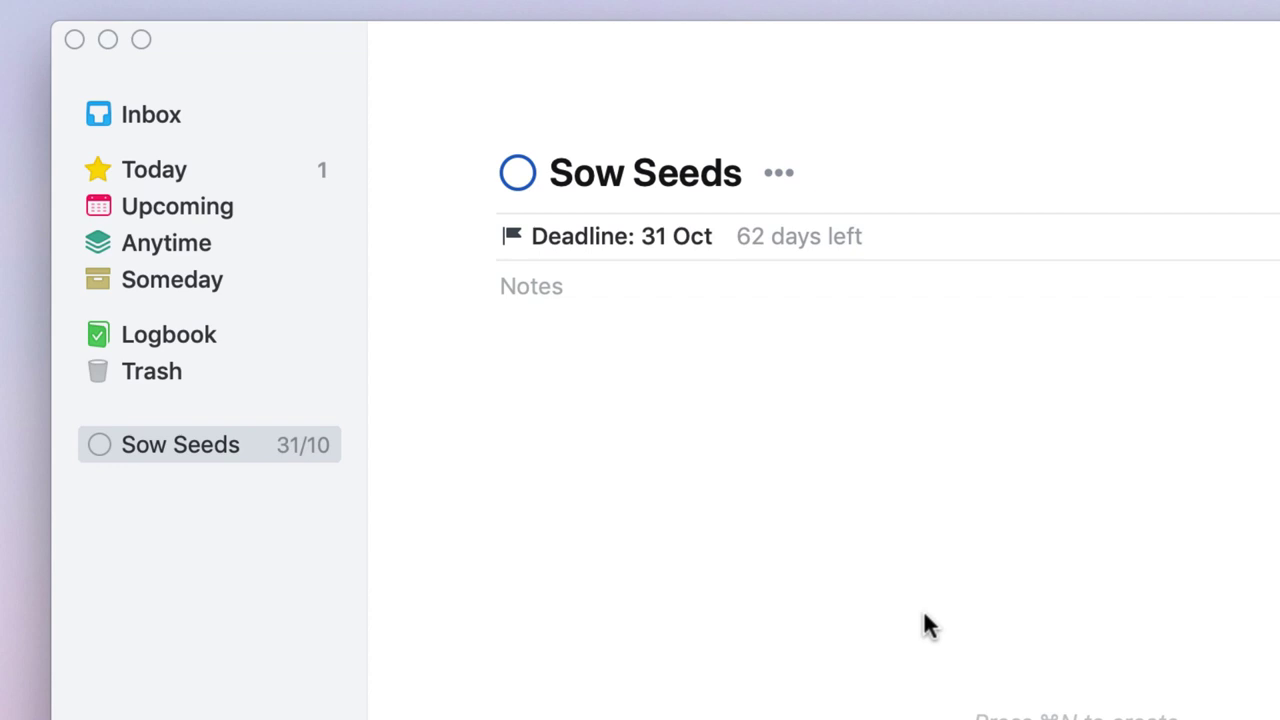
click(779, 172)
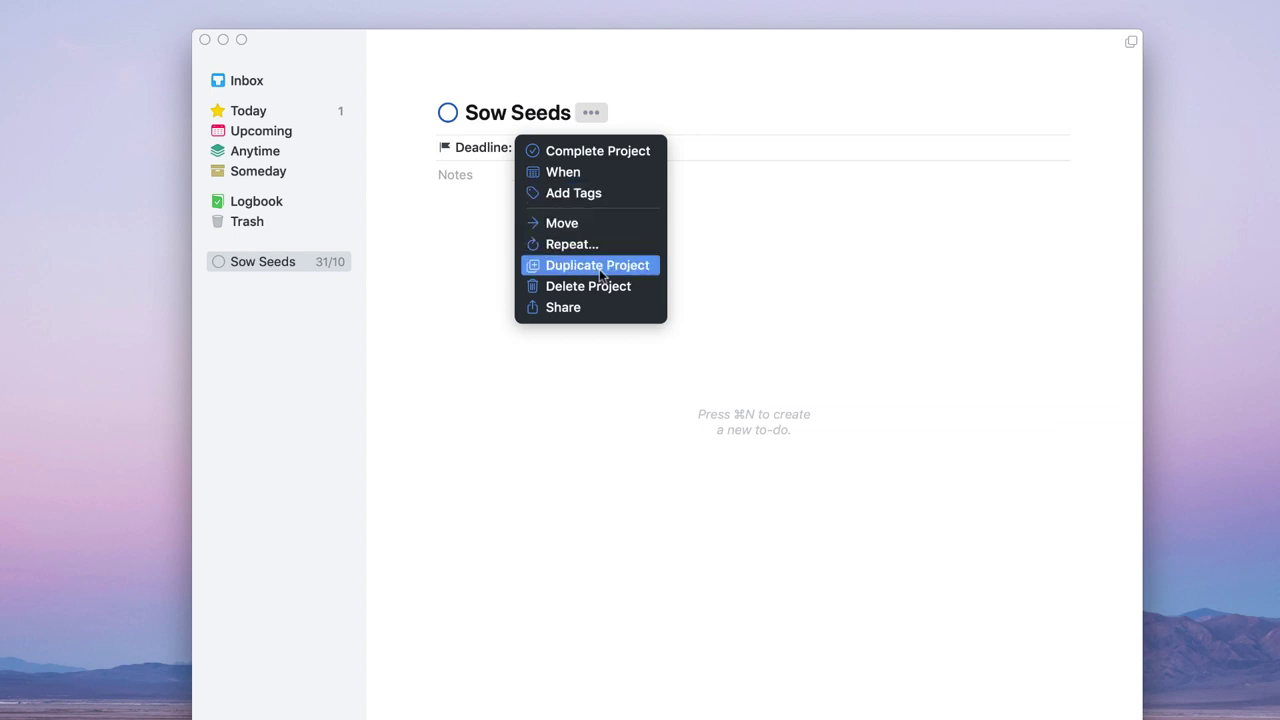
click(740, 217)
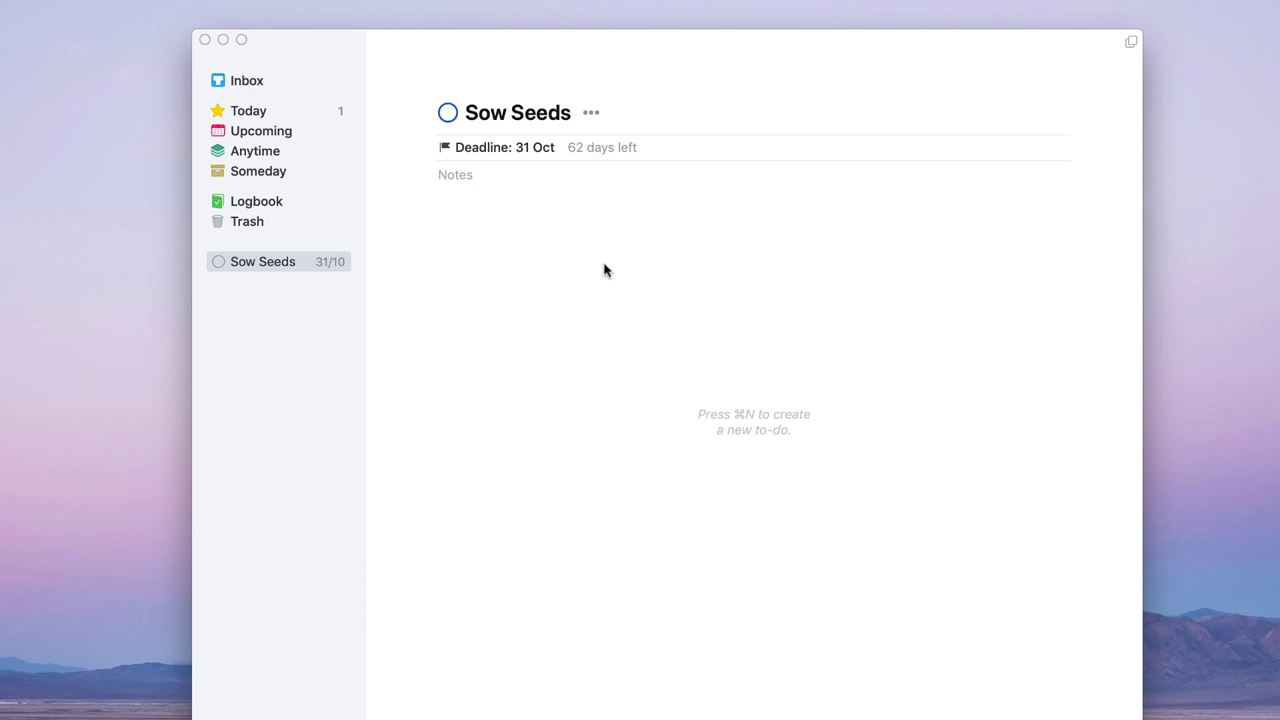
Convert the Activate Mastercard to-do in Today into a project
click(232, 114)
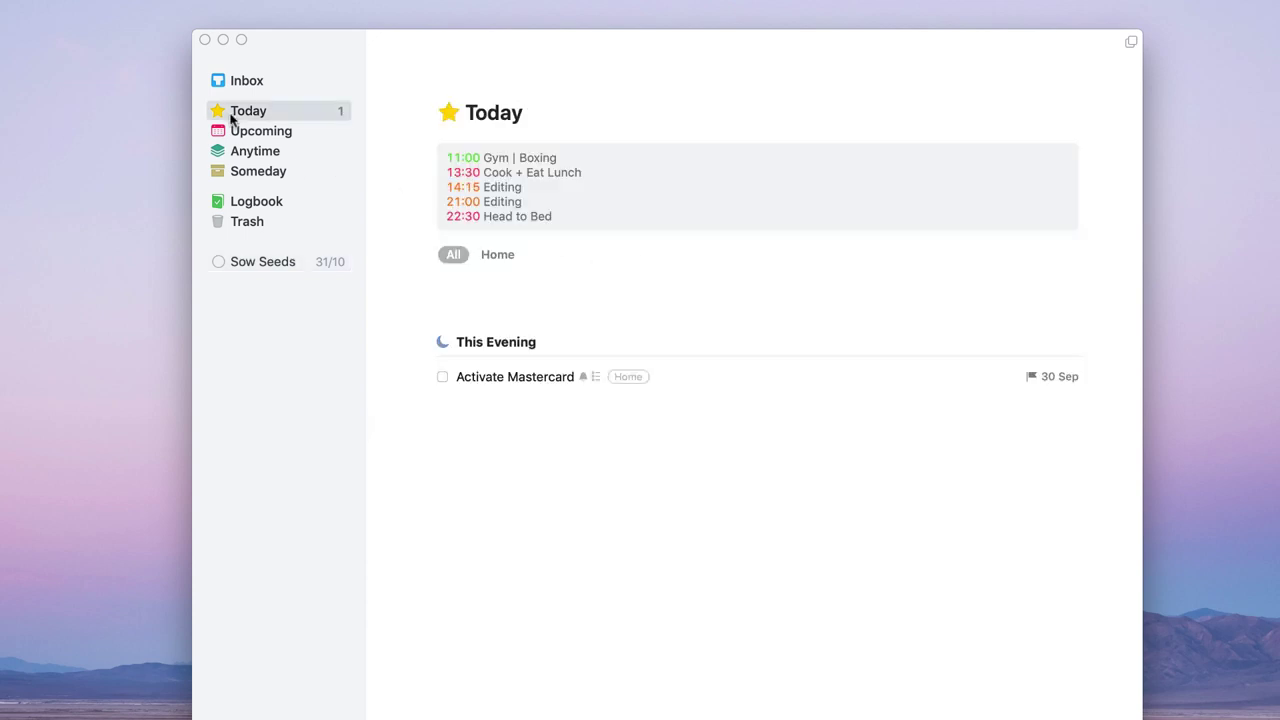
click(551, 376)
right_click(551, 376)
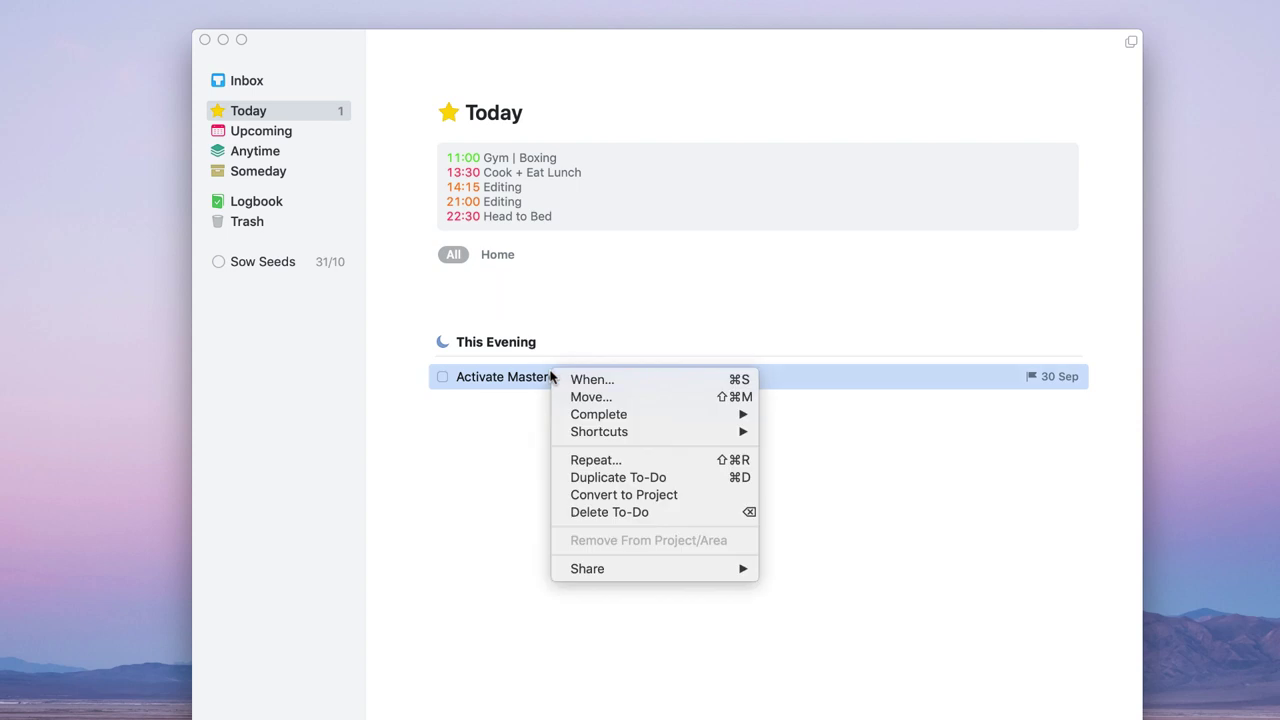
click(621, 495)
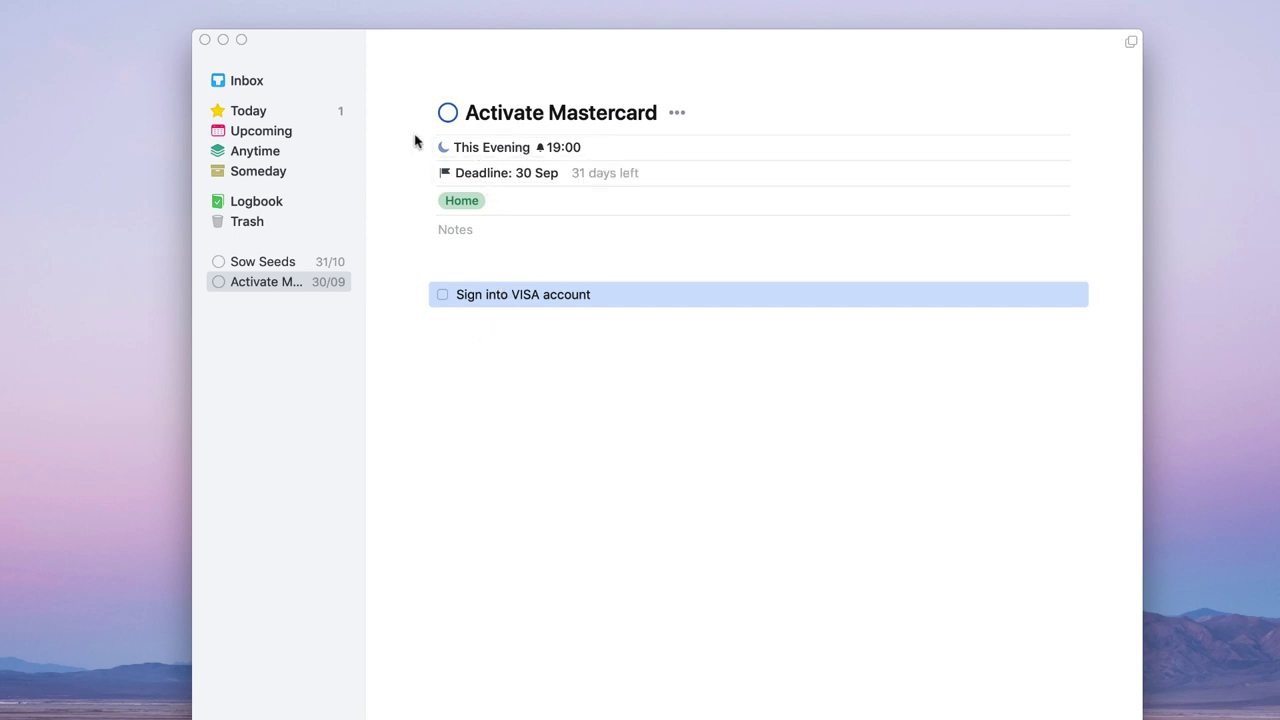
Delete the Activate Mastercard project and reopen Sow Seeds
right_click(286, 283)
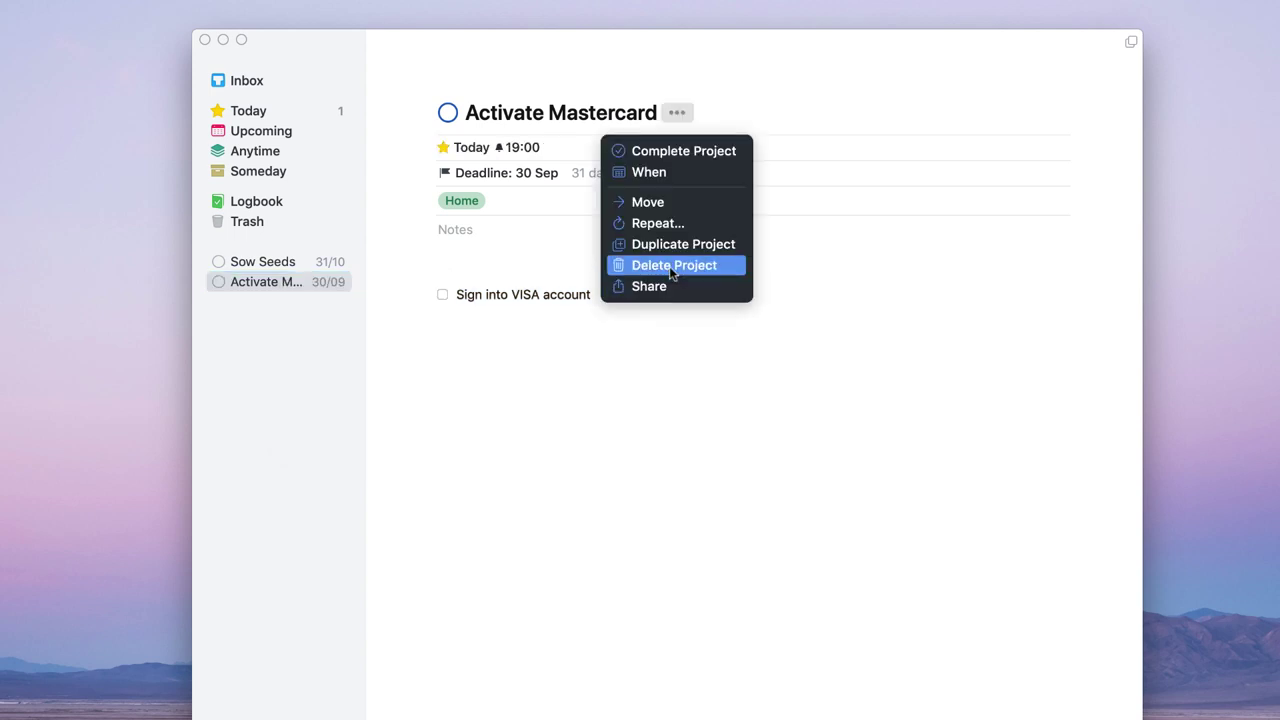
click(672, 266)
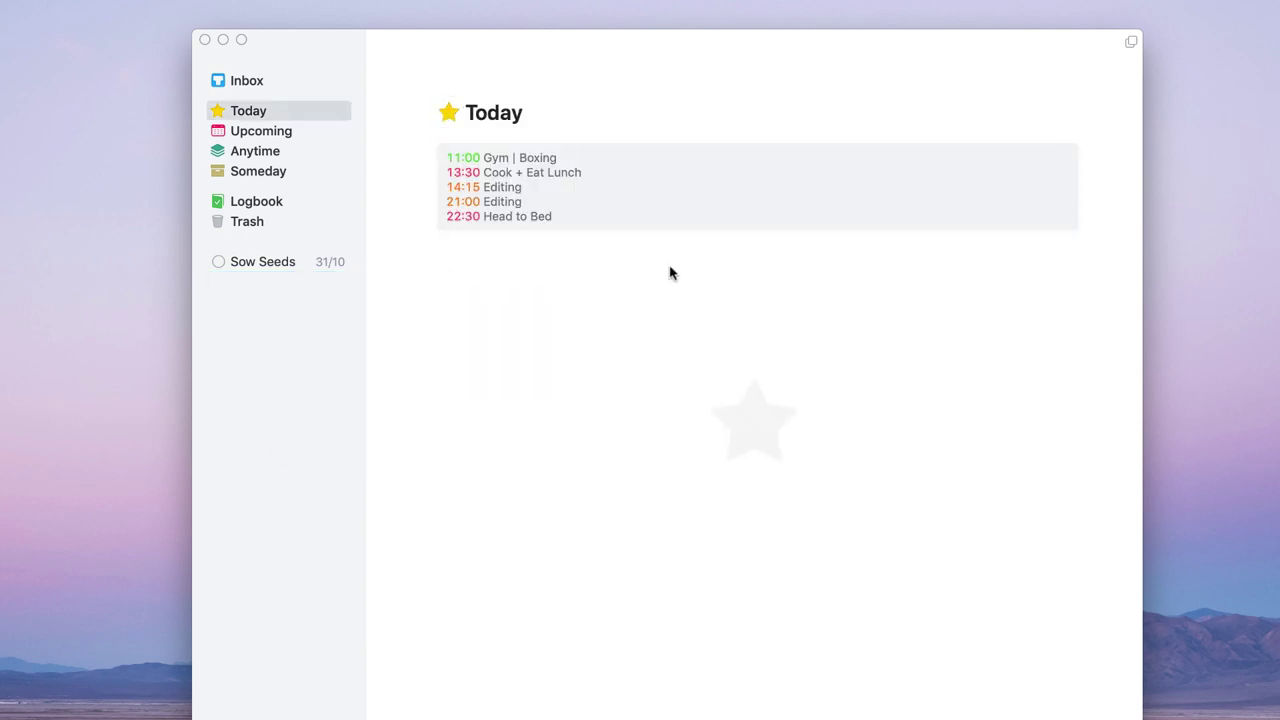
click(285, 263)
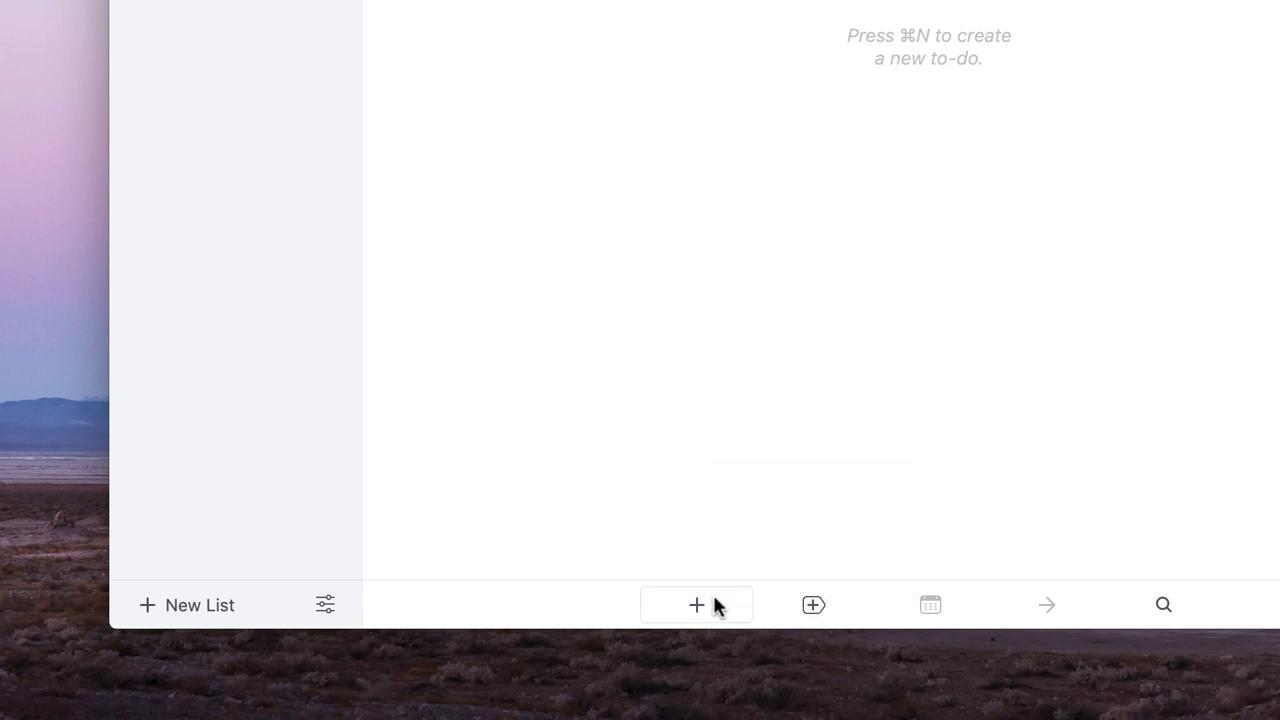
Add the to-do 'Look at Seeds Chosen Online' under the Research heading
click(791, 605)
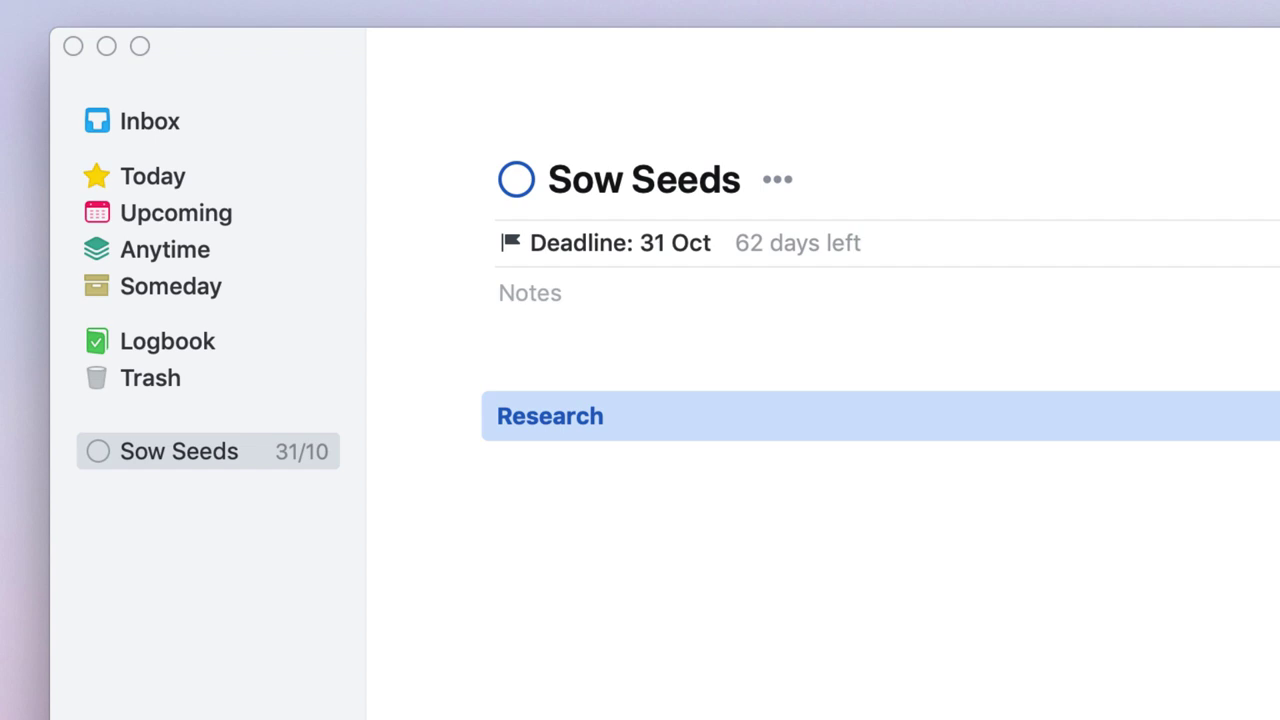
key(super+n)
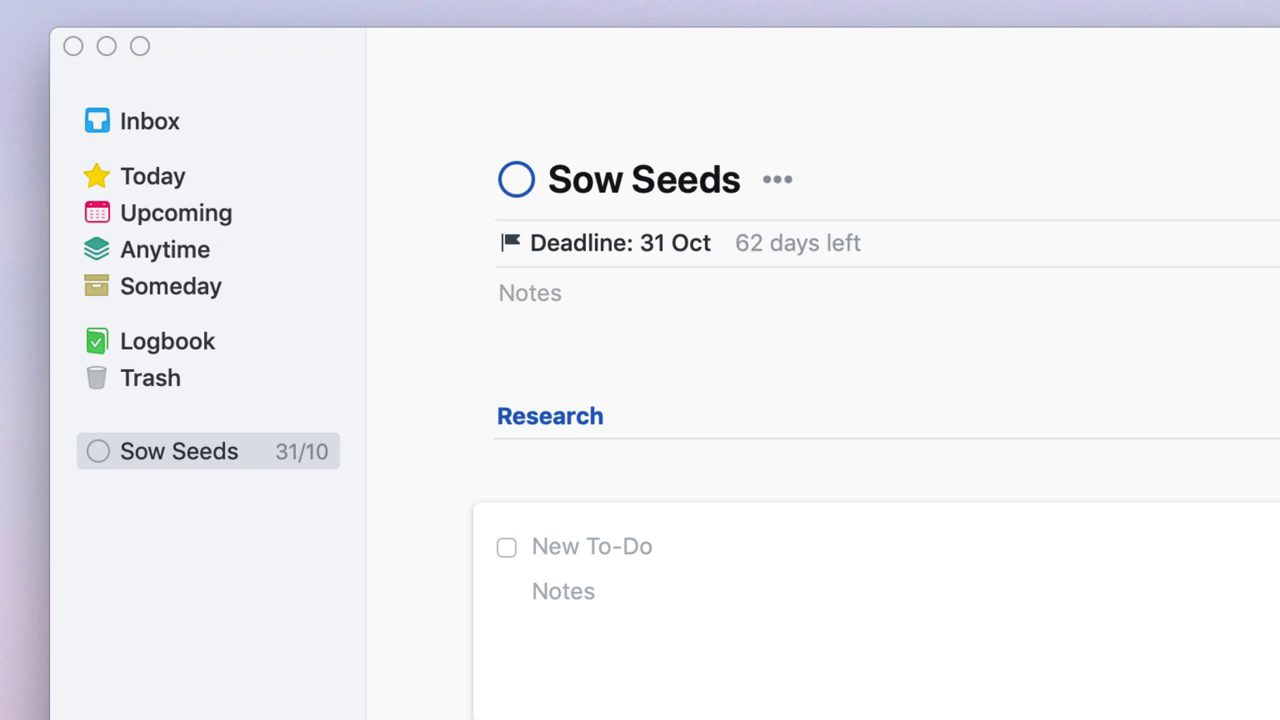
text(Look)
text( at )
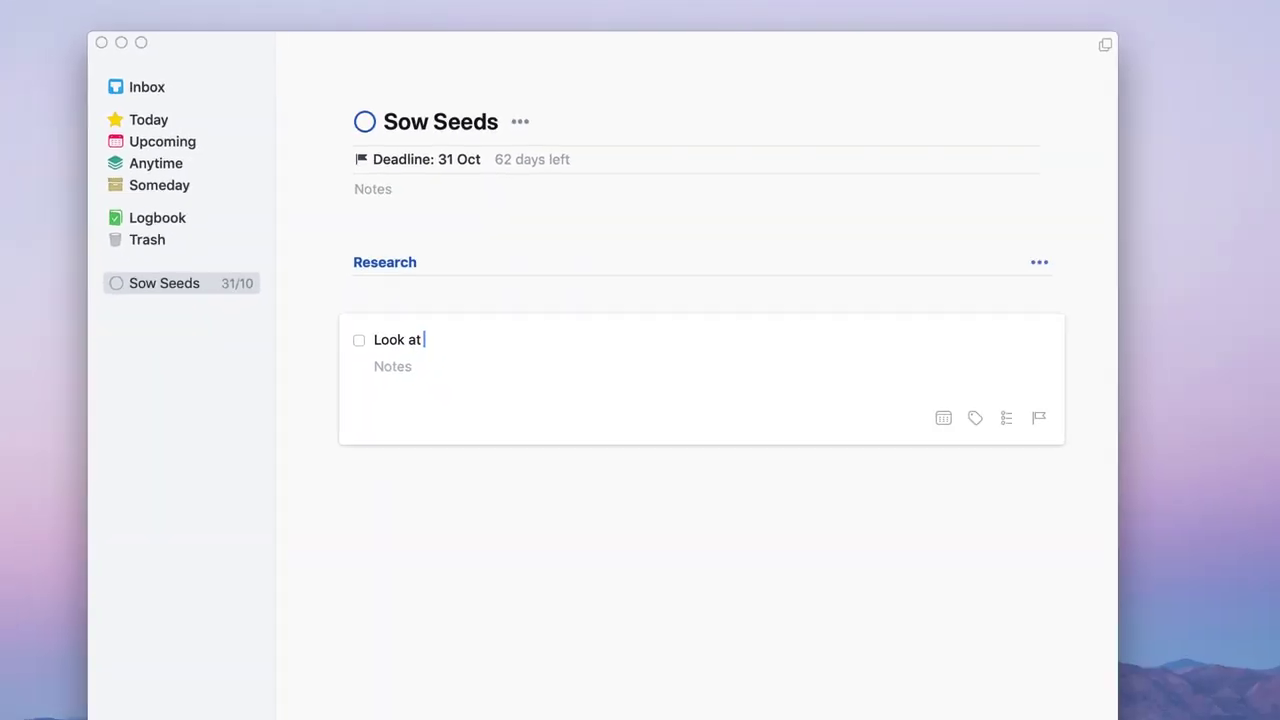
text(Seeds Chosen Online)
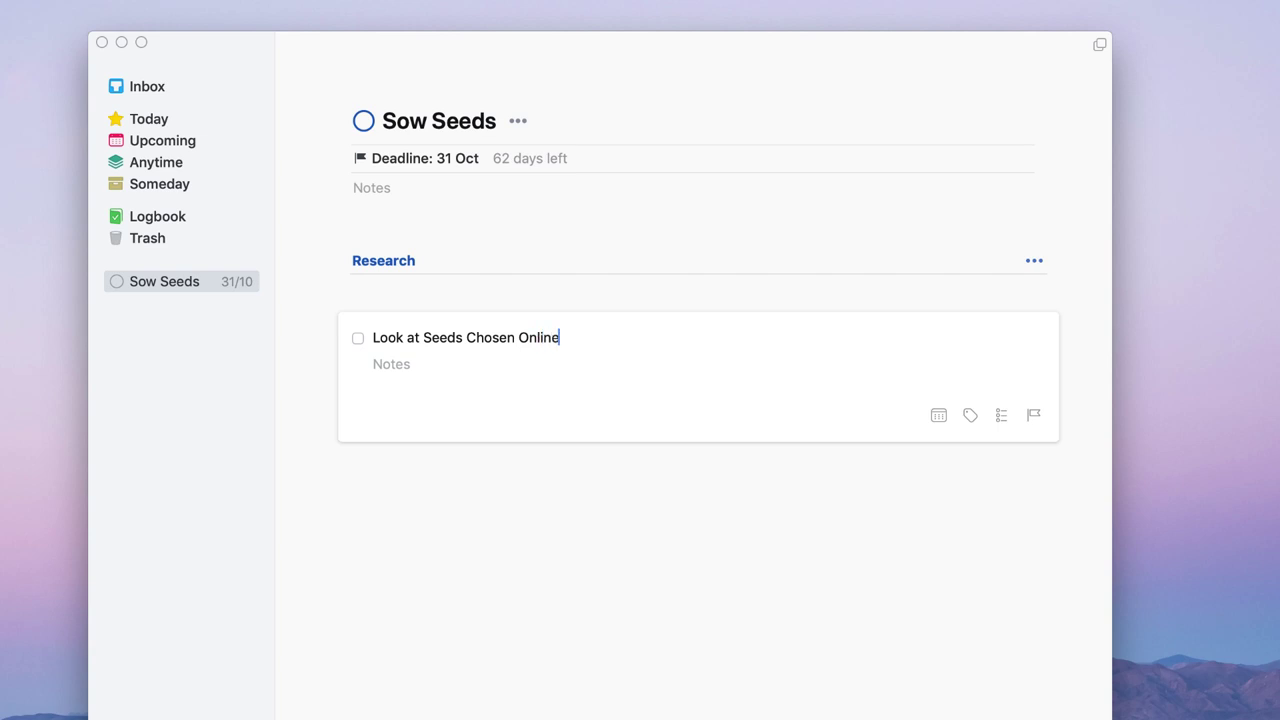
key(Return)
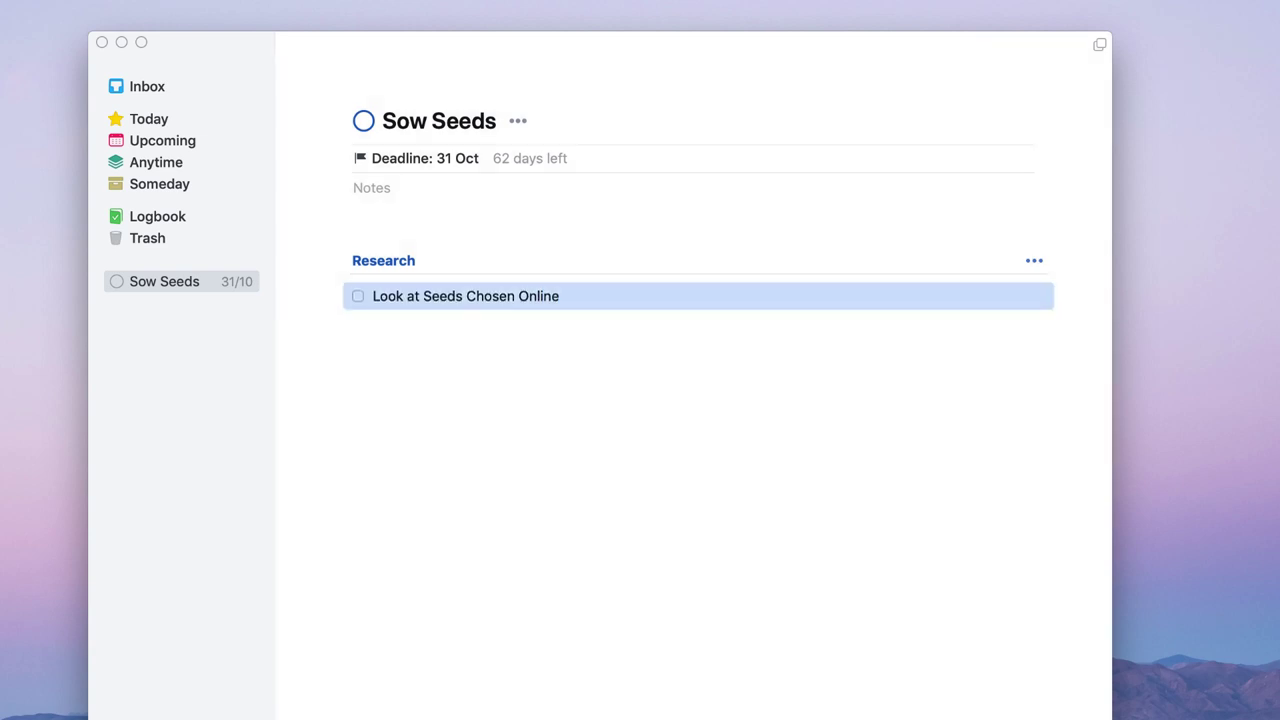
Add a second to-do 'Watch YouTube on how to sow', correcting its typos
key(space)
text(Watch YouTube cn how to swo)
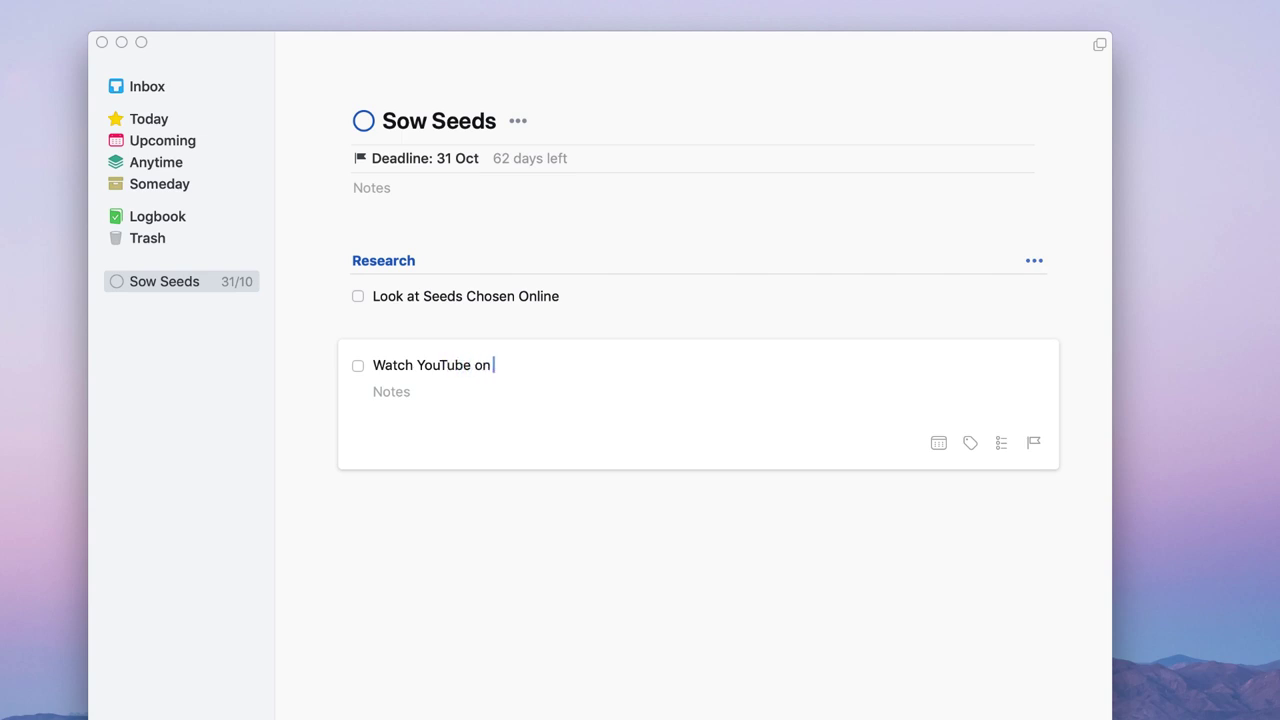
key(BackSpace)
key(BackSpace)
text(ow)
click(769, 651)
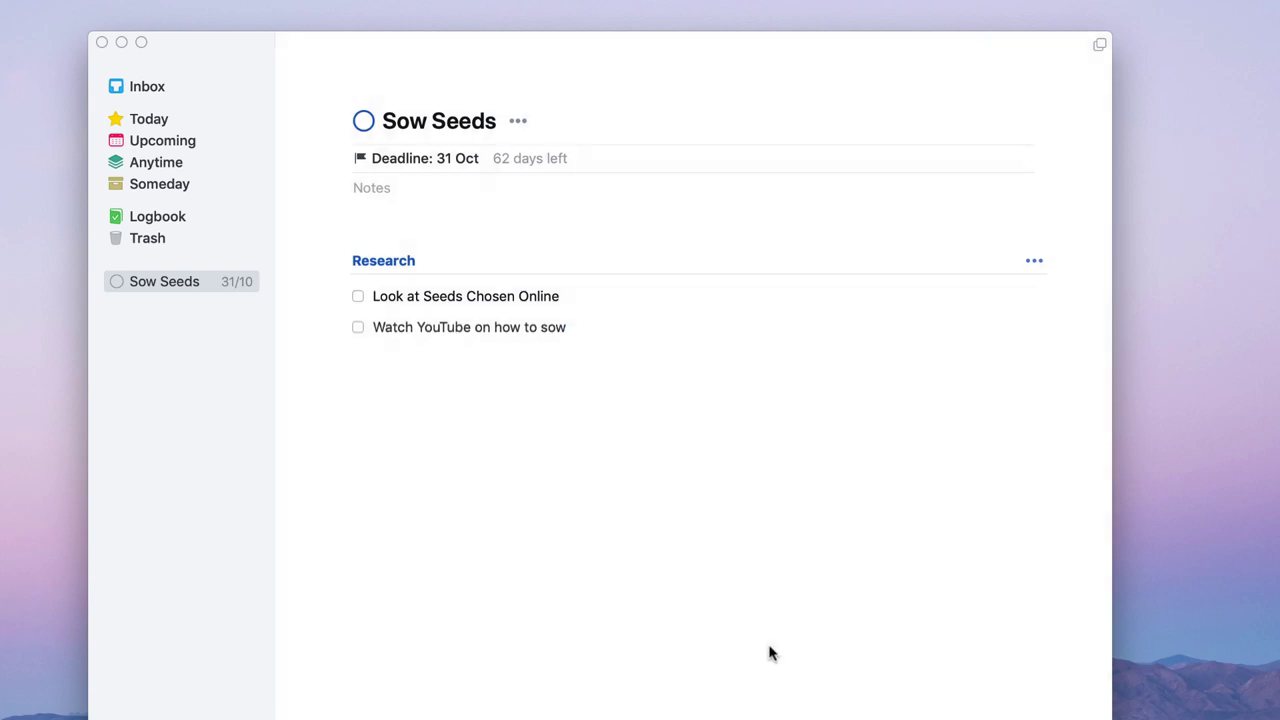
click(919, 301)
Schedule 'Look at Seeds Chosen Online' for Today
double_click(957, 310)
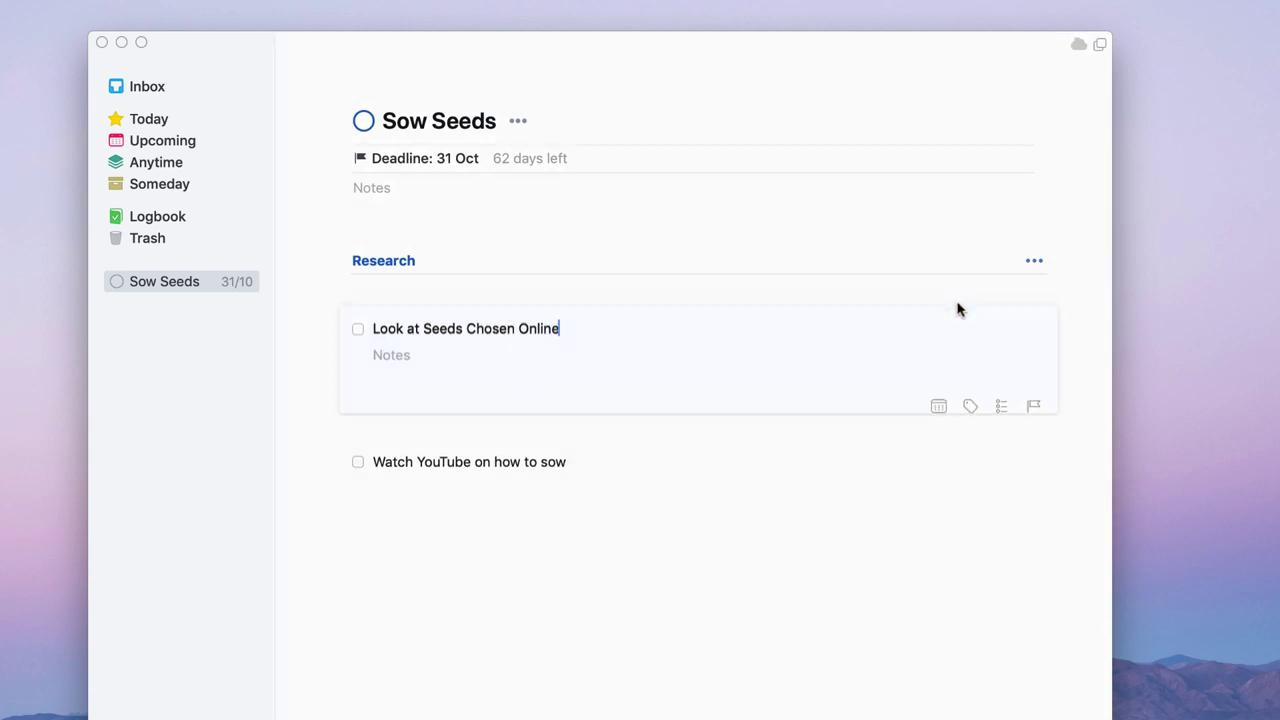
click(940, 416)
click(916, 448)
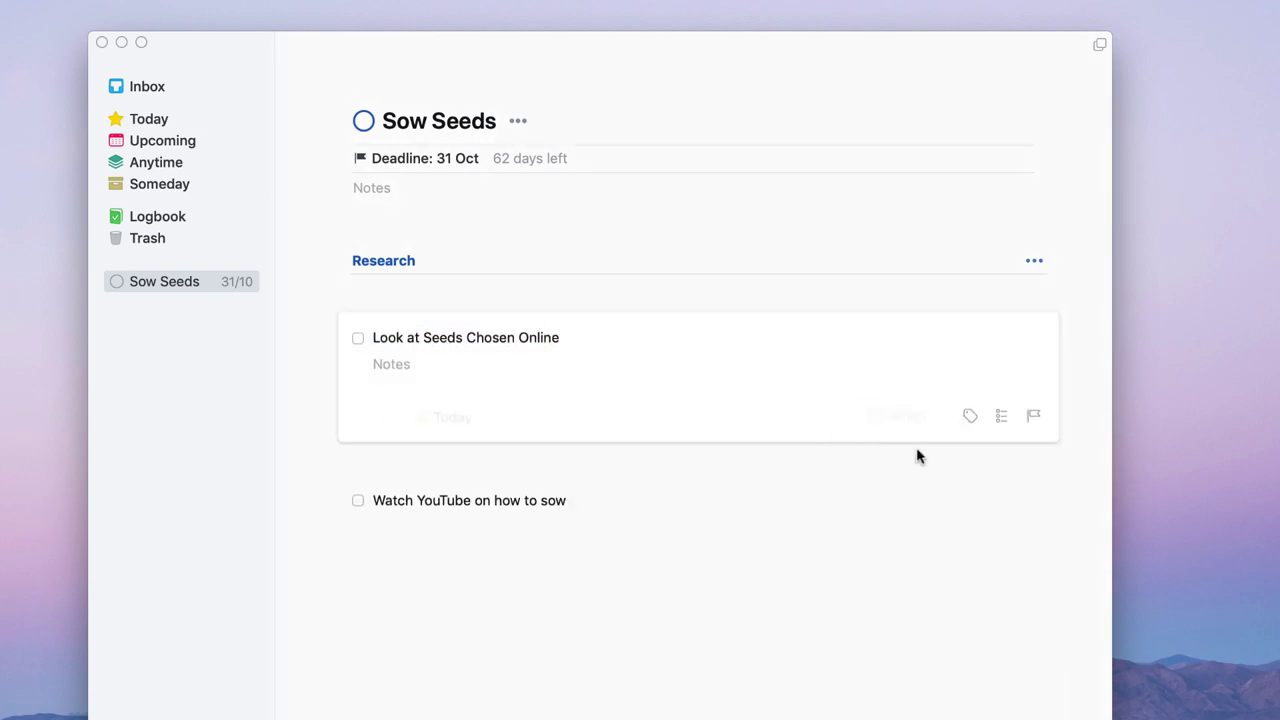
click(877, 531)
Schedule 'Watch YouTube on how to sow' for Wednesday the 4th and view the Today list
click(959, 335)
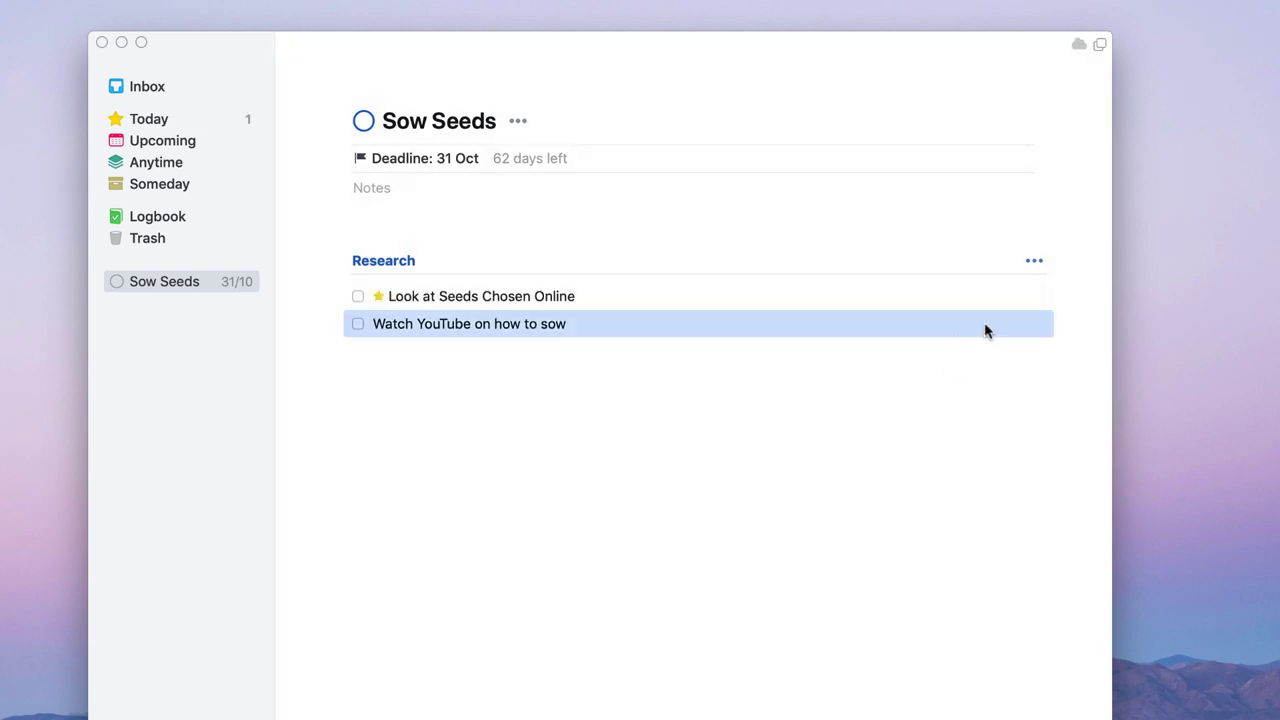
double_click(984, 324)
click(938, 443)
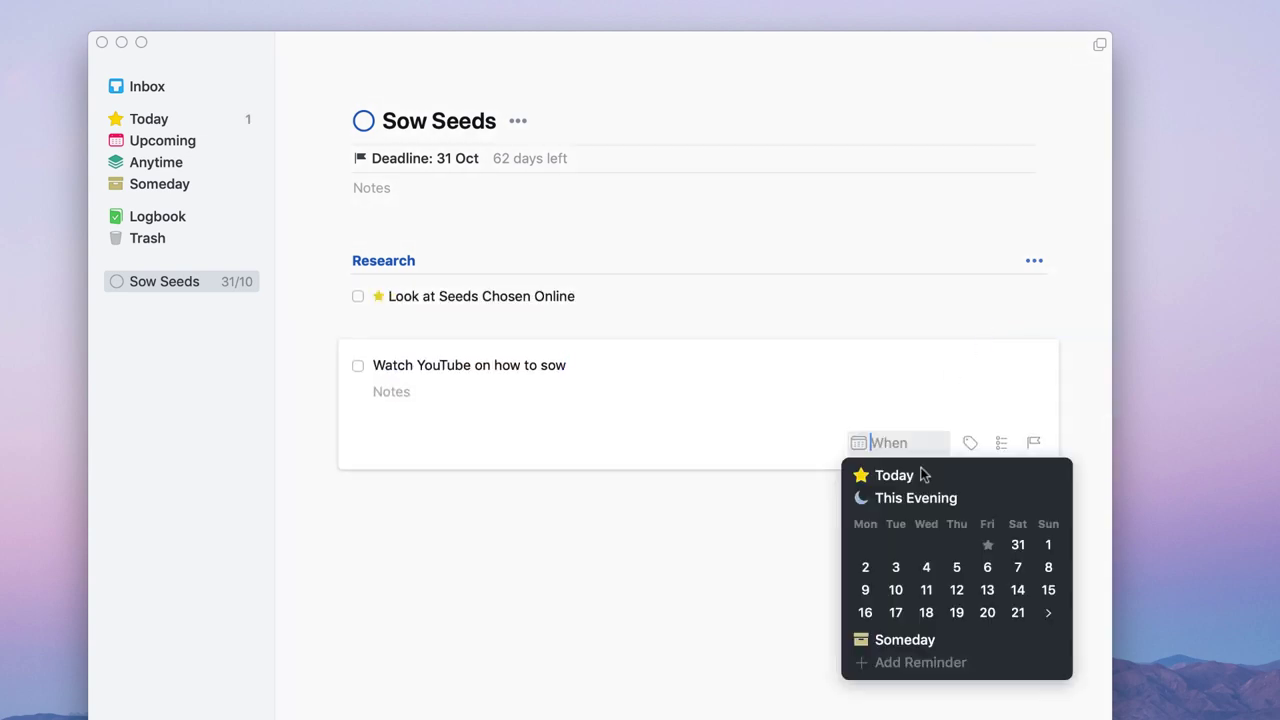
click(926, 567)
click(814, 580)
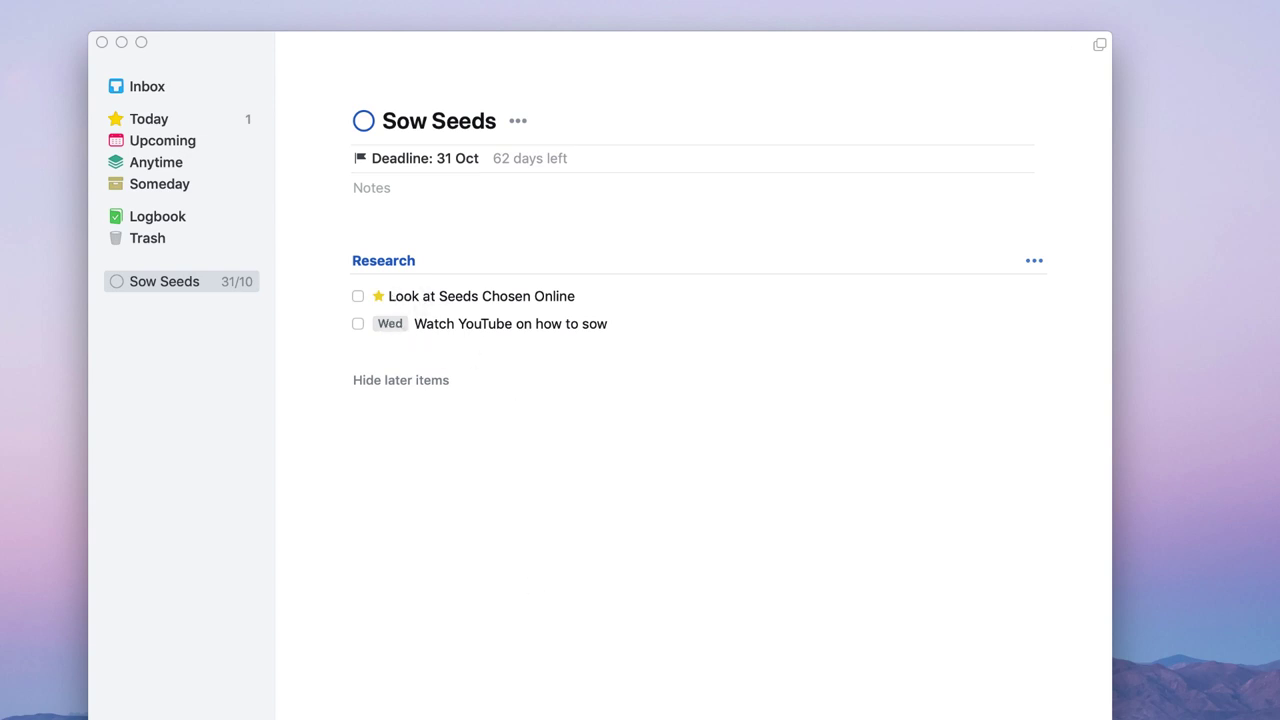
click(160, 120)
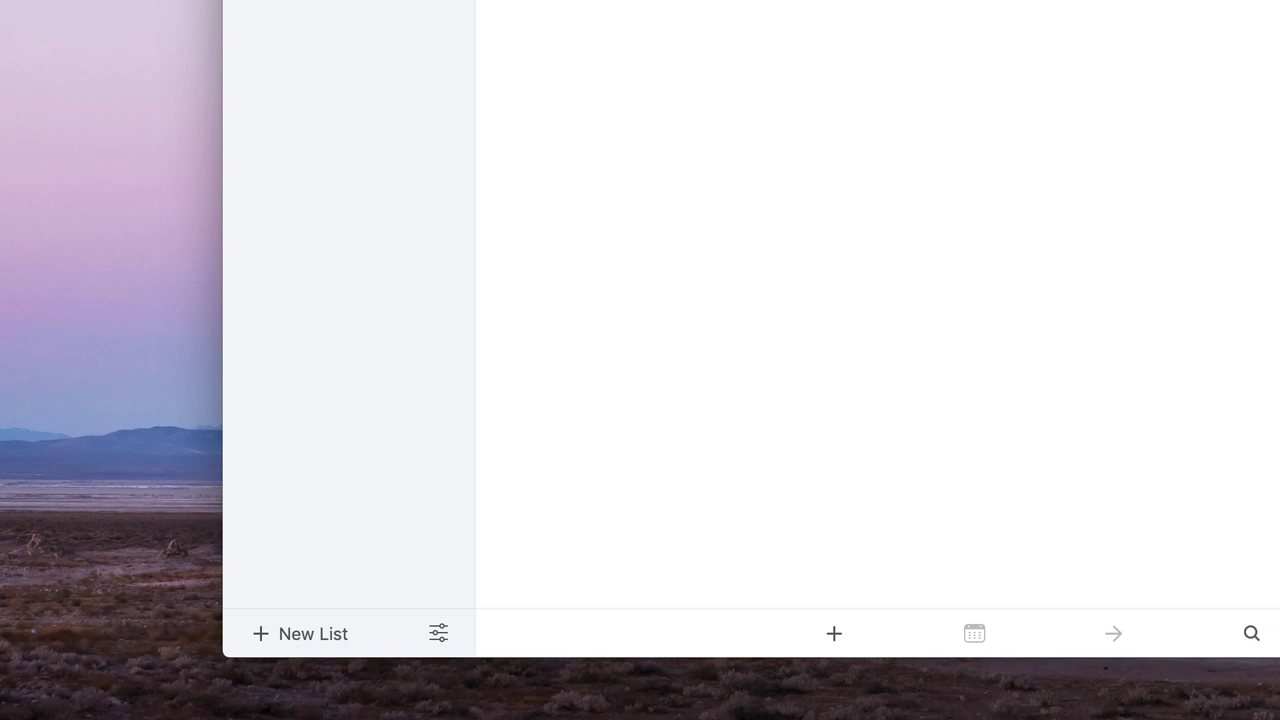
Create an area named Garden and drag it above Sow Seeds so it contains that project
click(316, 634)
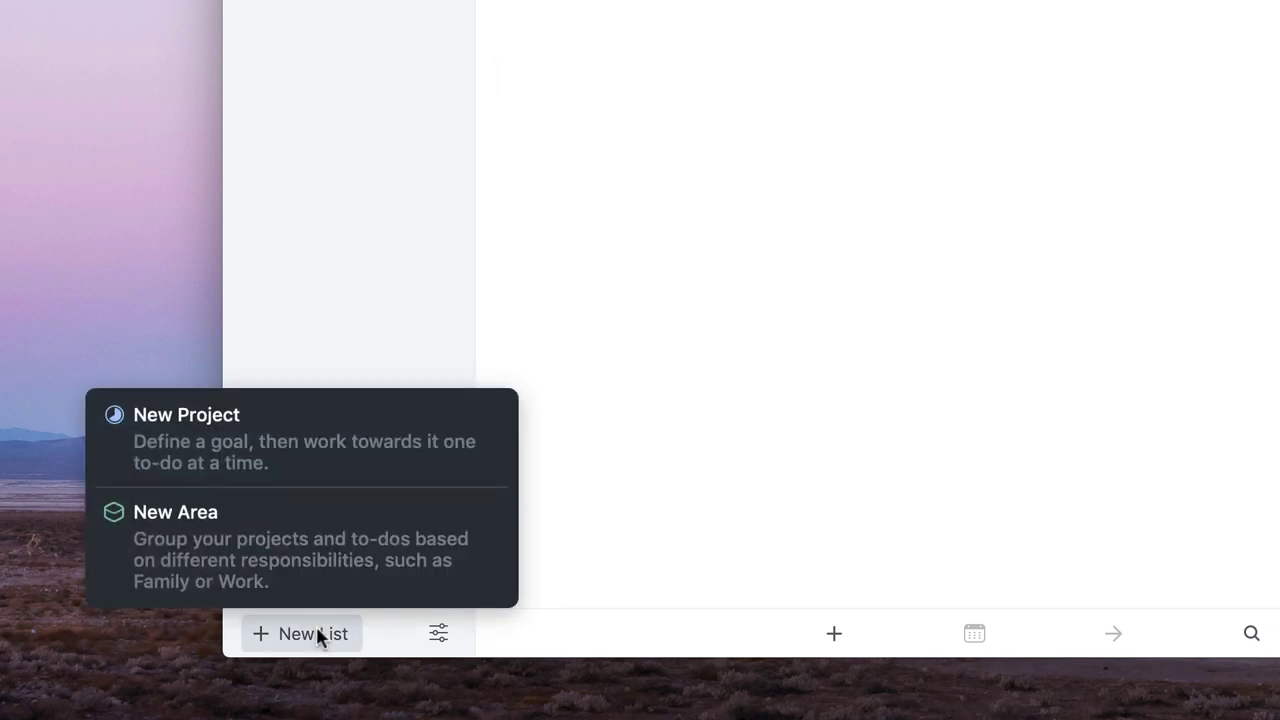
click(321, 578)
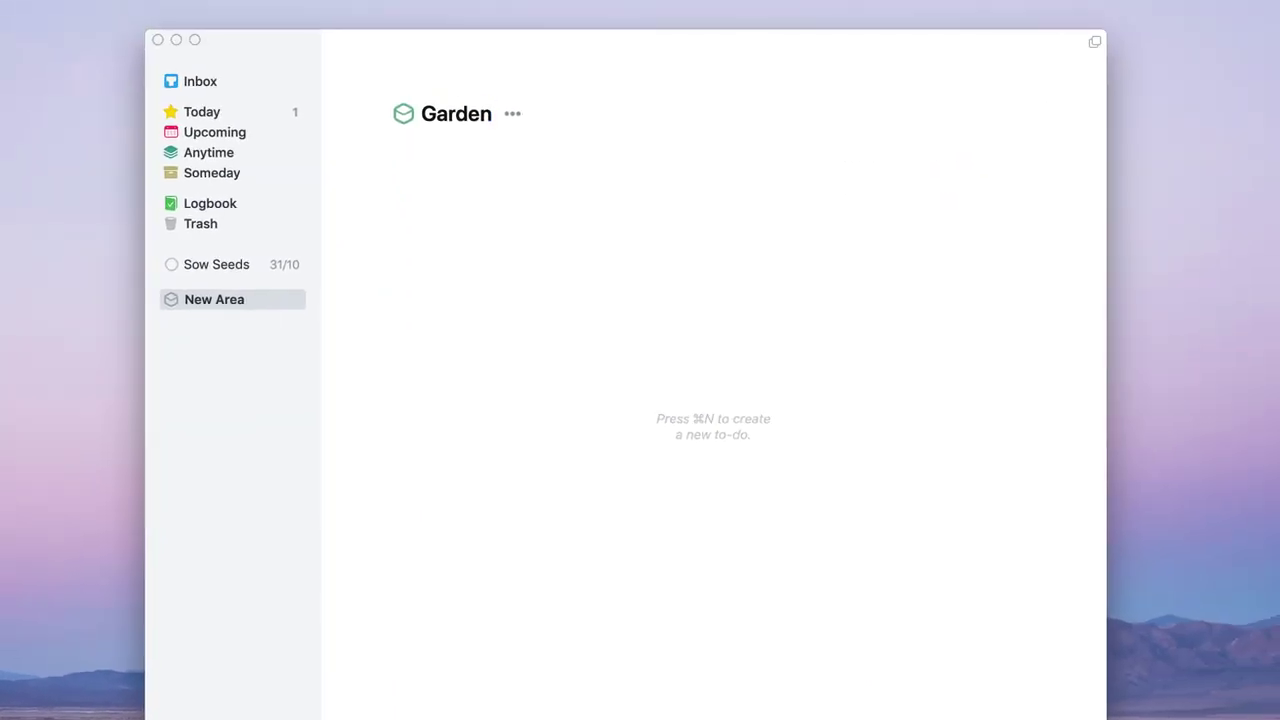
key(Return)
click(510, 115)
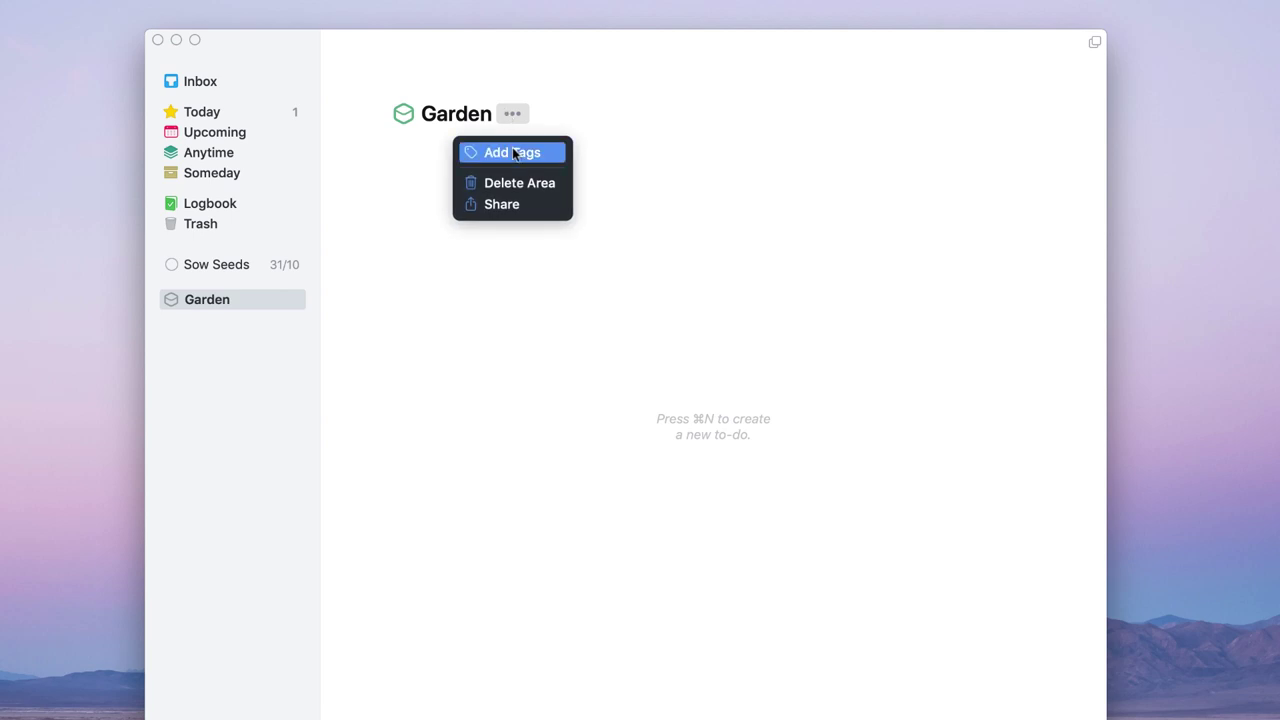
click(677, 196)
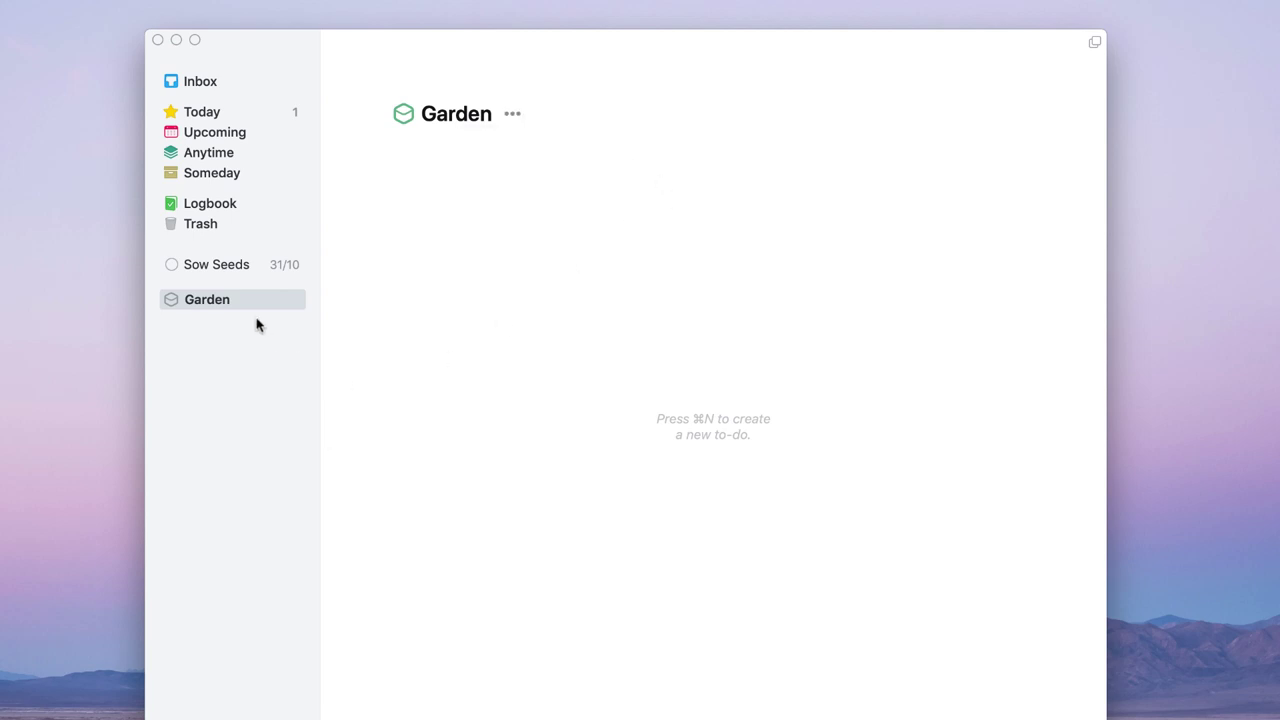
mouse_move(240, 298)
mouse_down()
mouse_move(231, 242)
mouse_move(293, 343)
mouse_move(226, 291)
mouse_move(251, 298)
mouse_up()
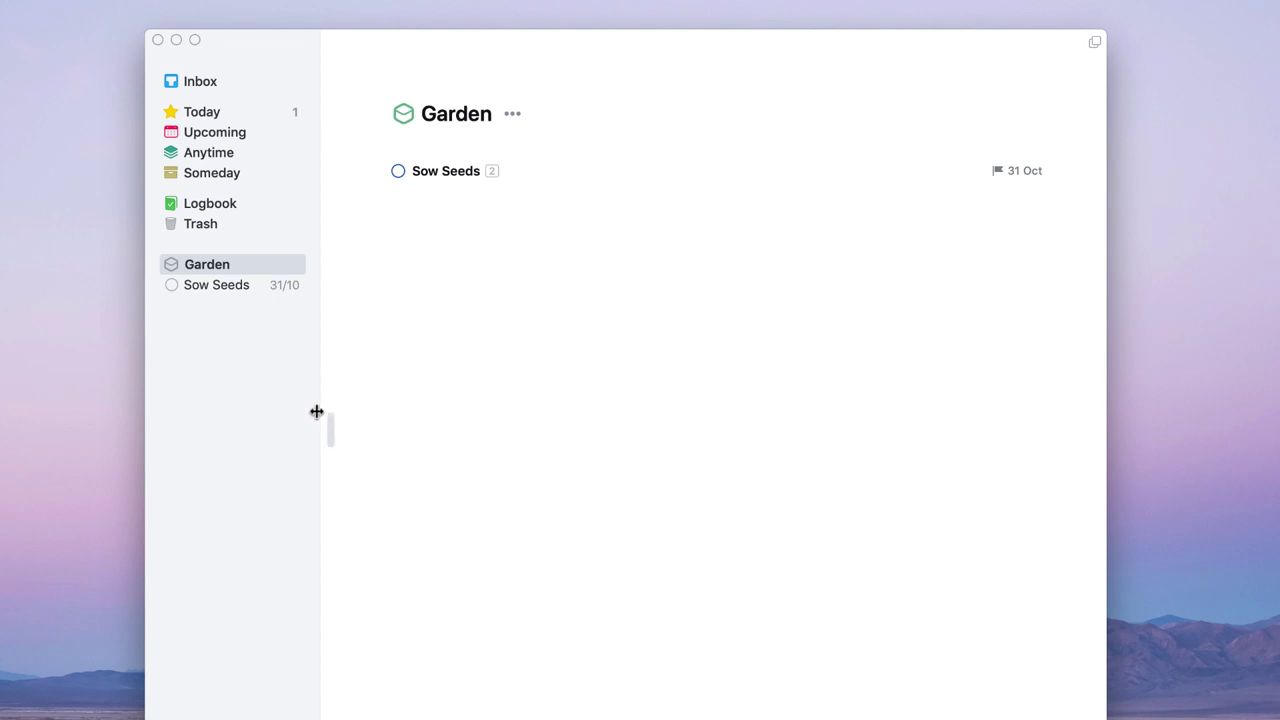
Create a new project in Garden titled 'Patio Re-Surfacing'
click(177, 712)
click(177, 700)
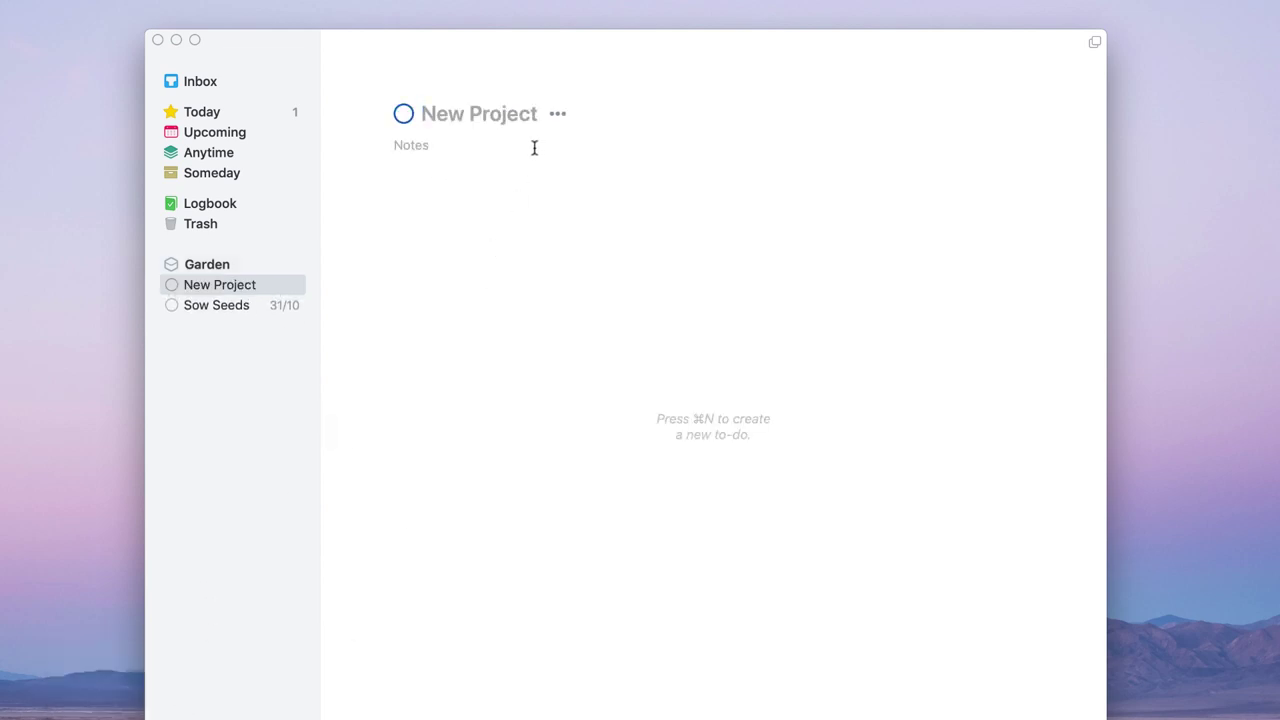
text(Patio Re-Surgfa)
key(BackSpace)
key(BackSpace)
key(BackSpace)
text(facing)
key(Return)
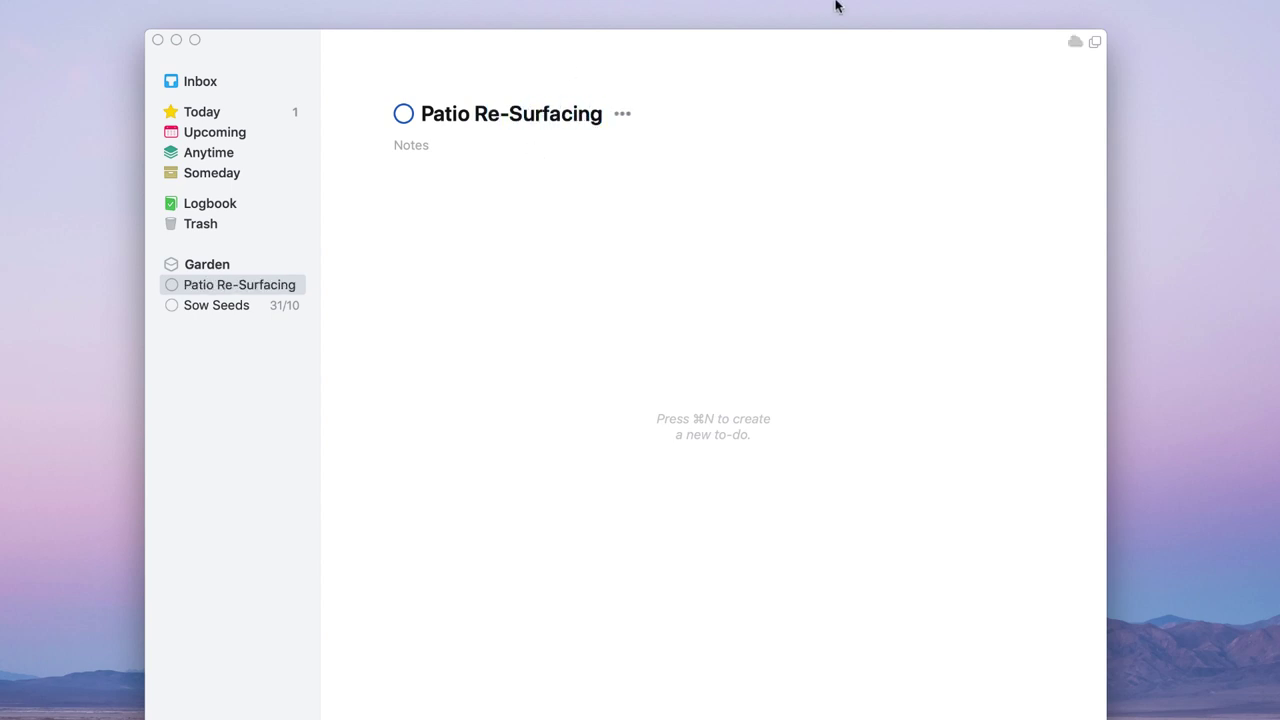
Give the project a 31 March 2020 deadline, then return to the Today list
click(622, 114)
click(637, 210)
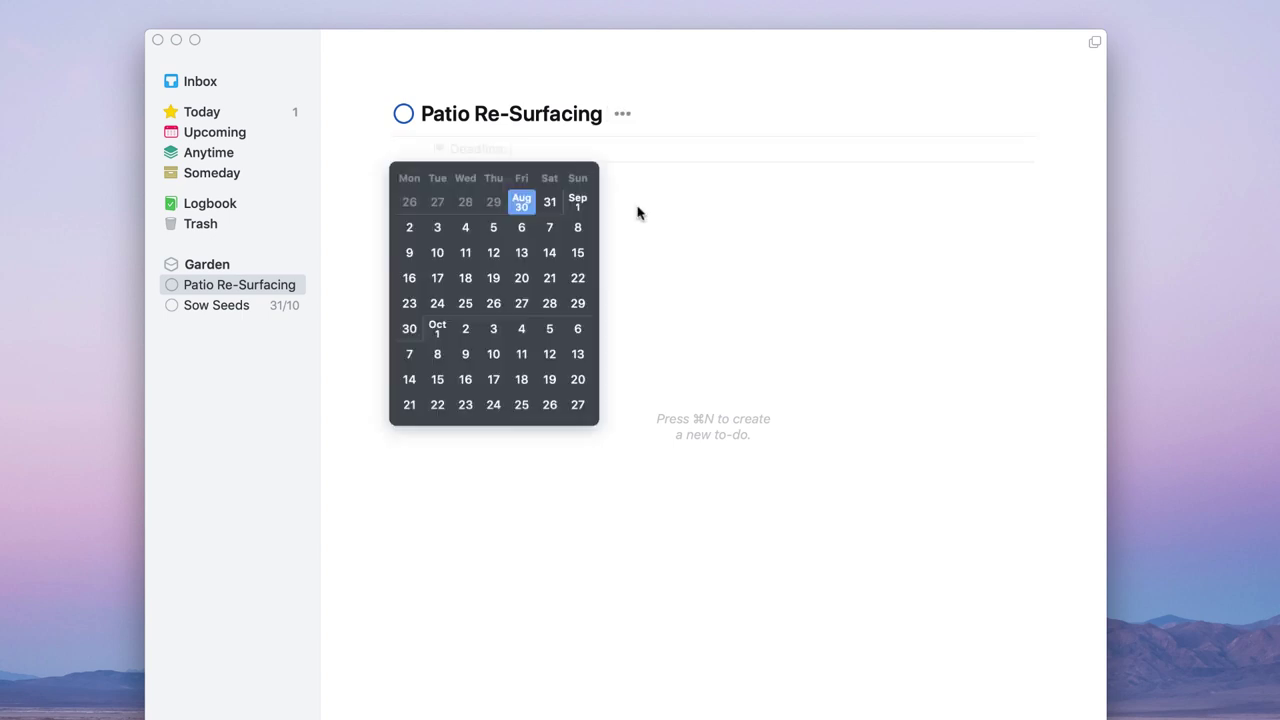
scroll(523, 414, down, 10)
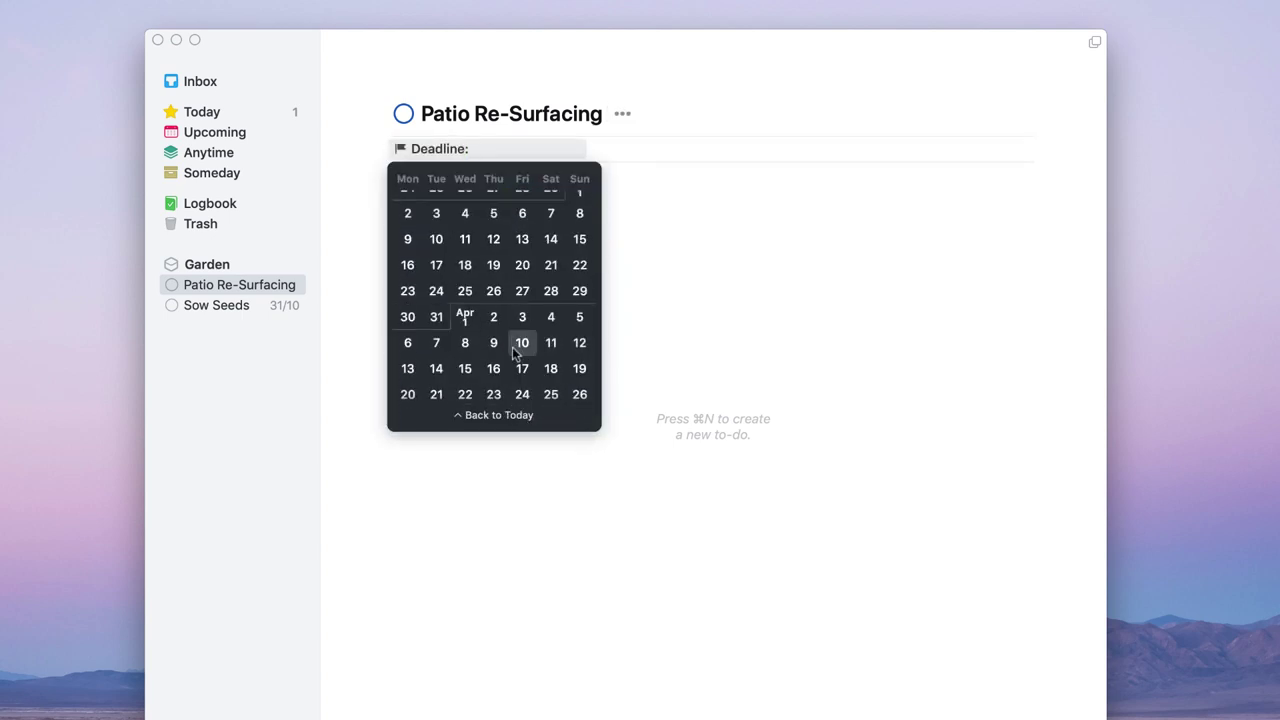
click(436, 316)
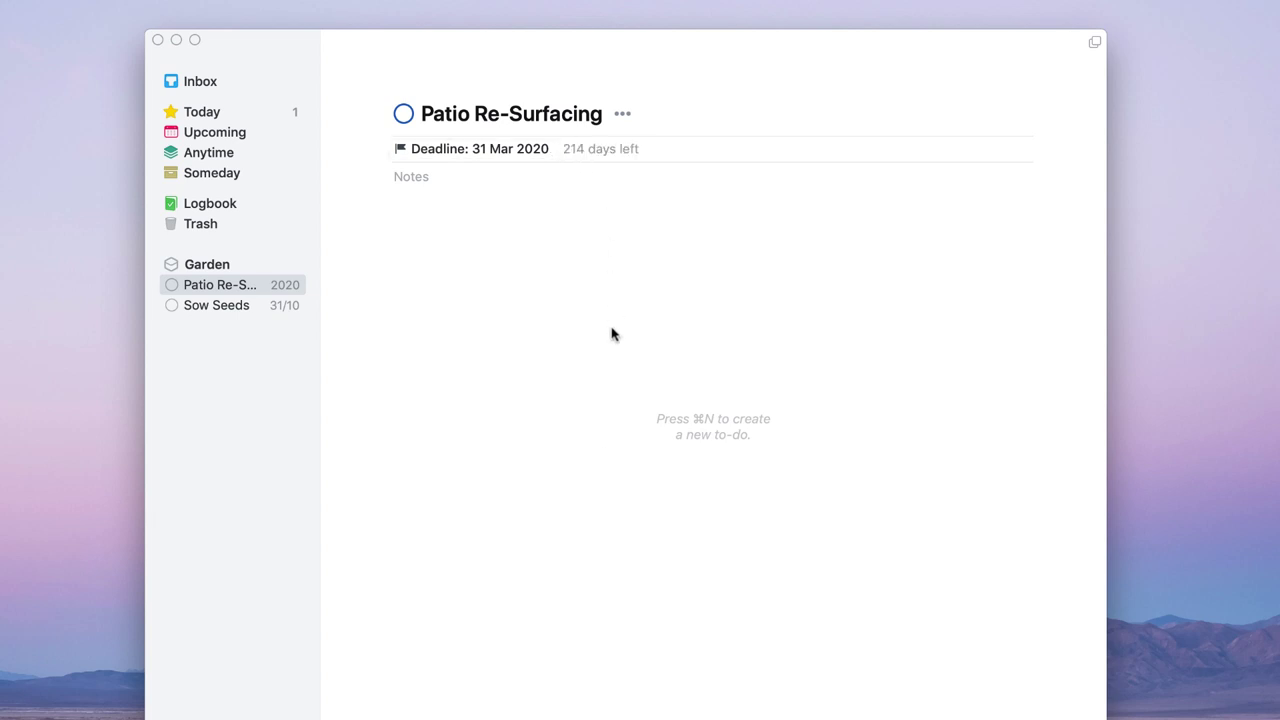
click(235, 264)
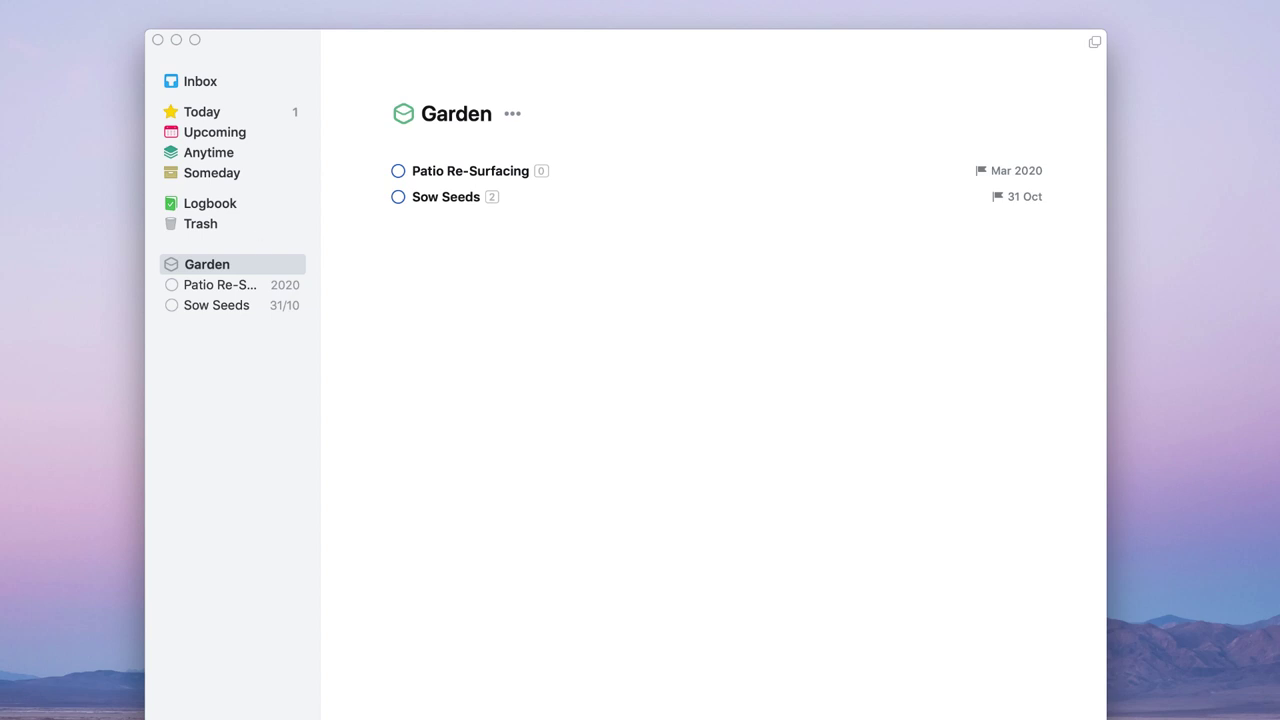
click(211, 83)
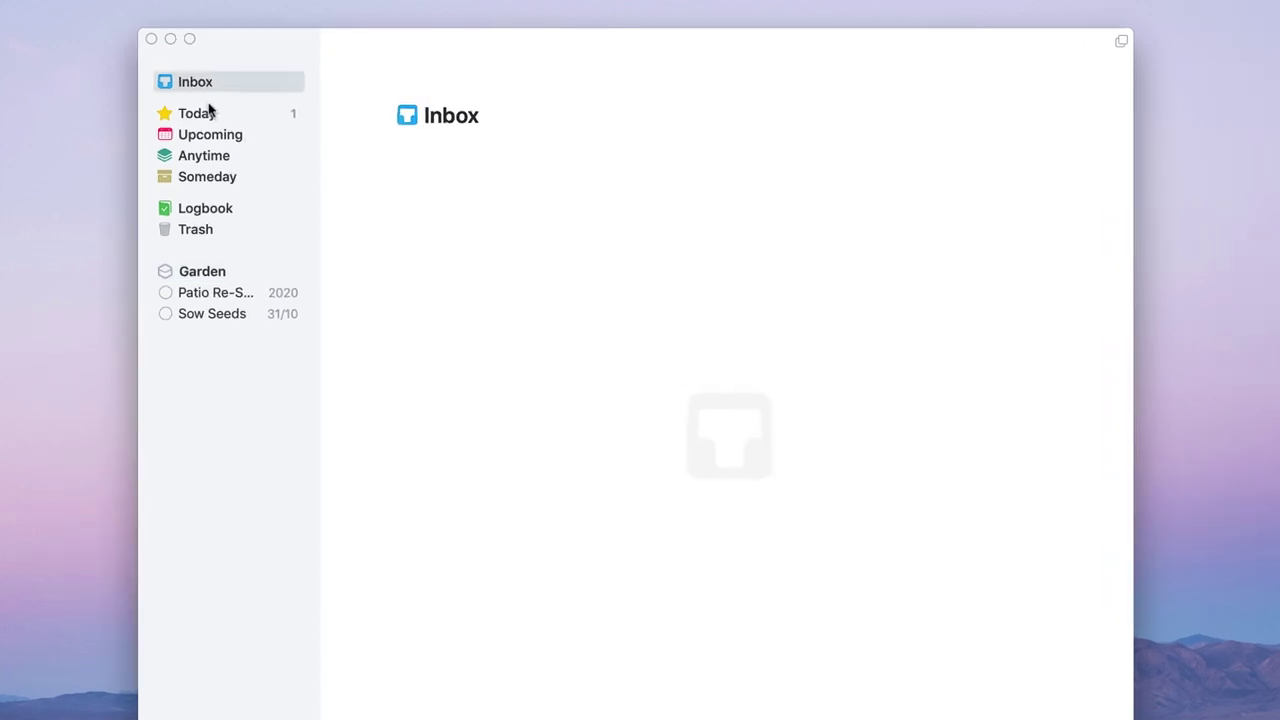
click(205, 112)
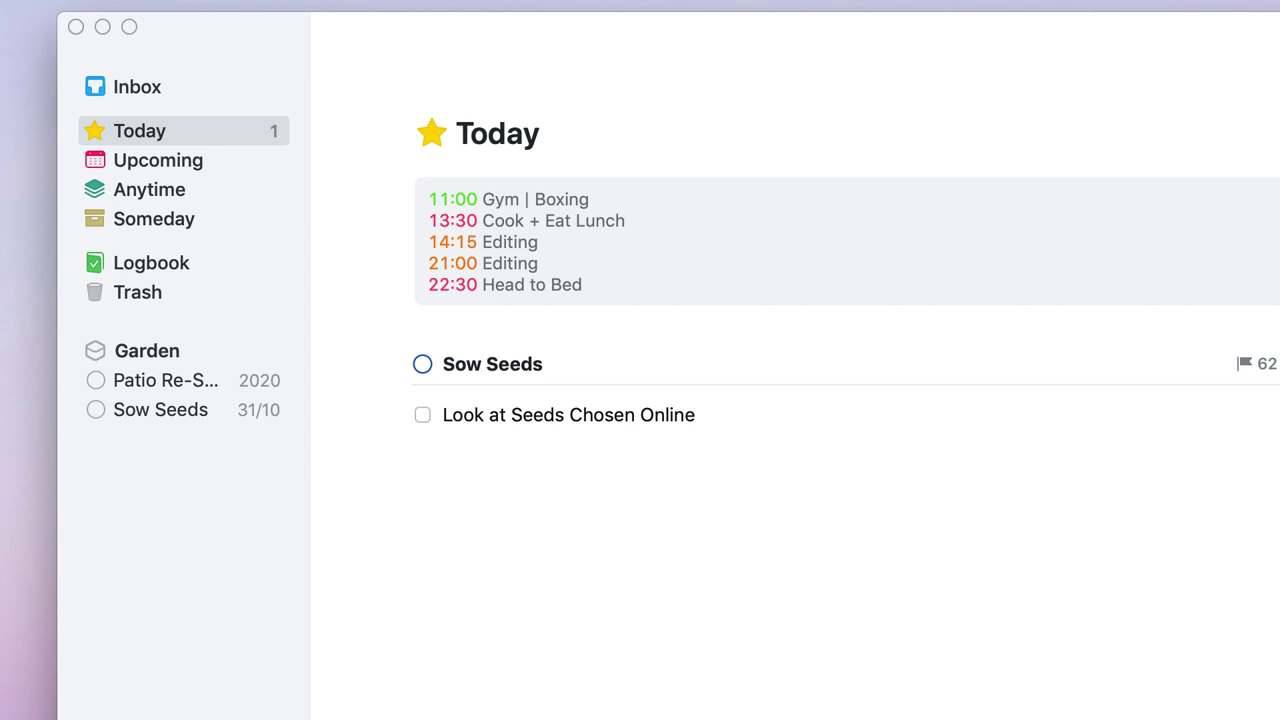
In General preferences, leave completed items moving to the Logbook immediately, then show the Logbook
key(super+comma)
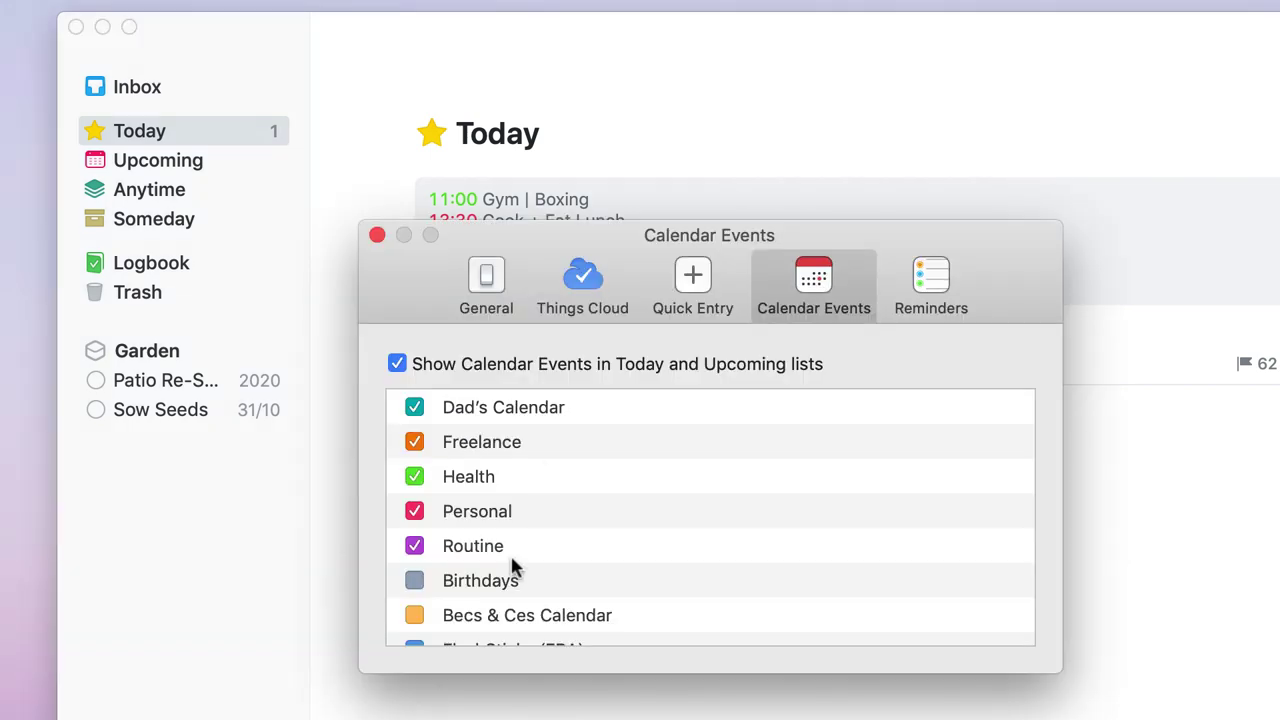
click(487, 287)
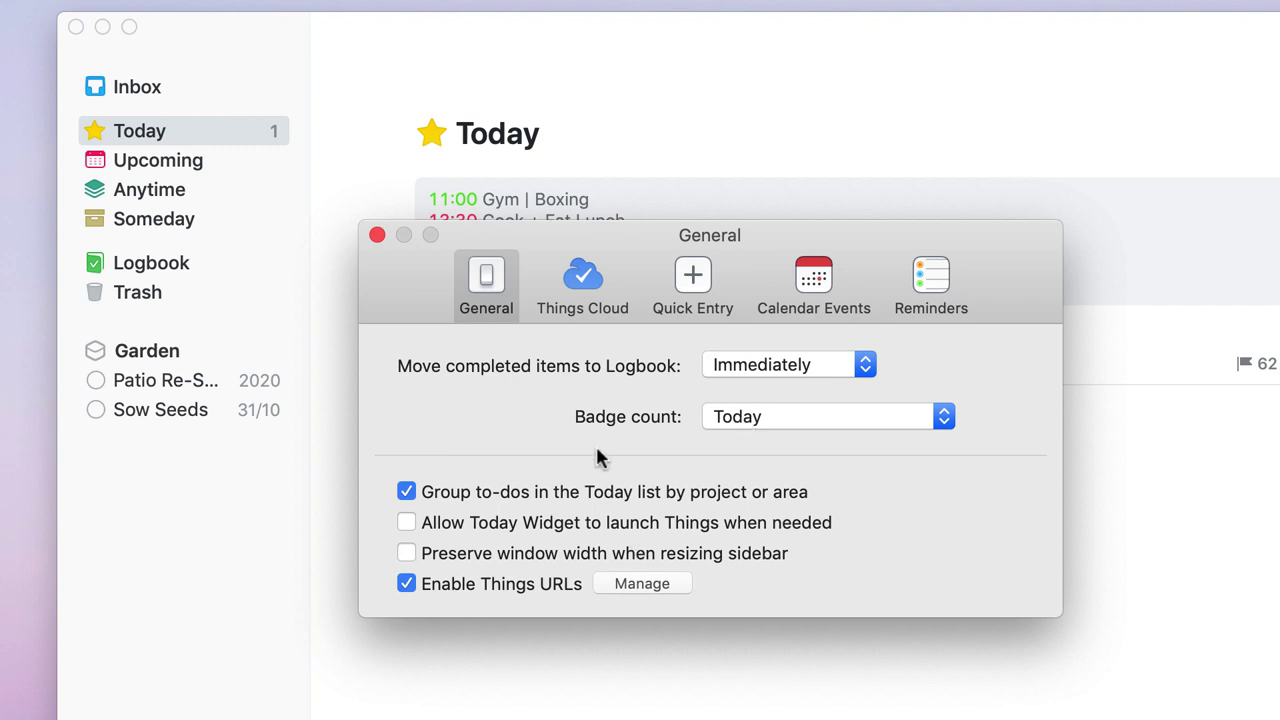
click(752, 368)
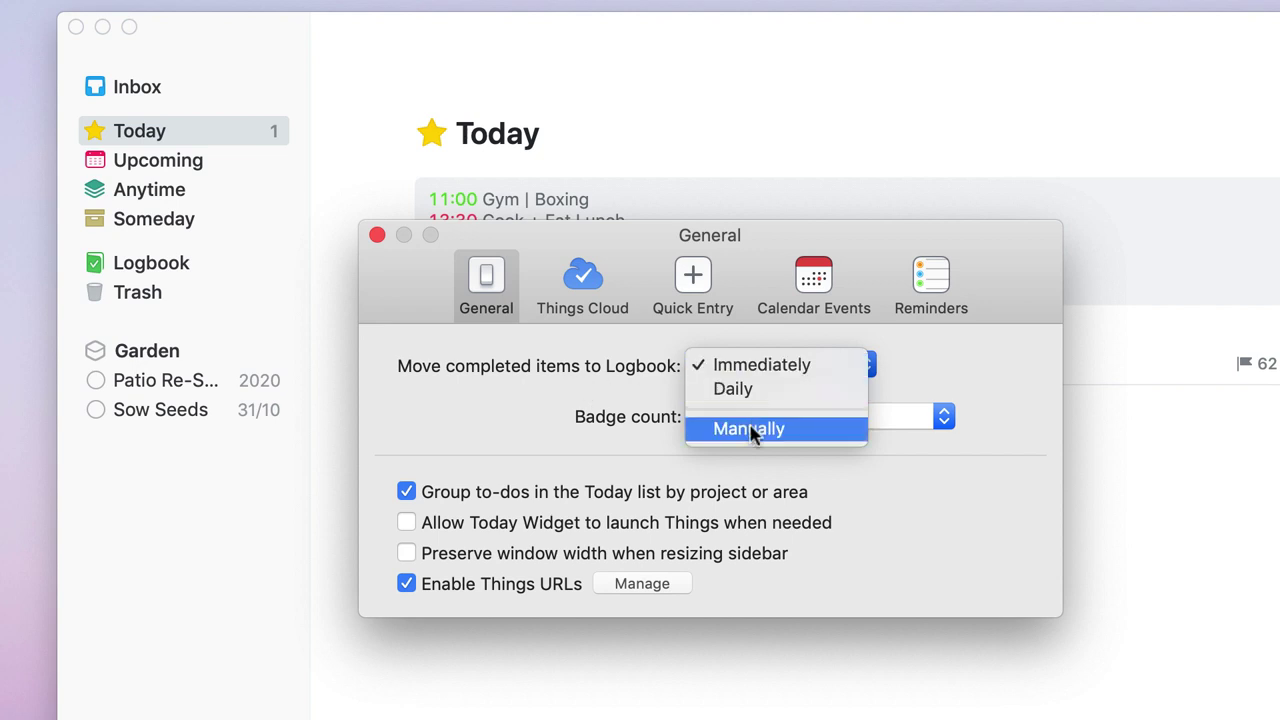
click(615, 374)
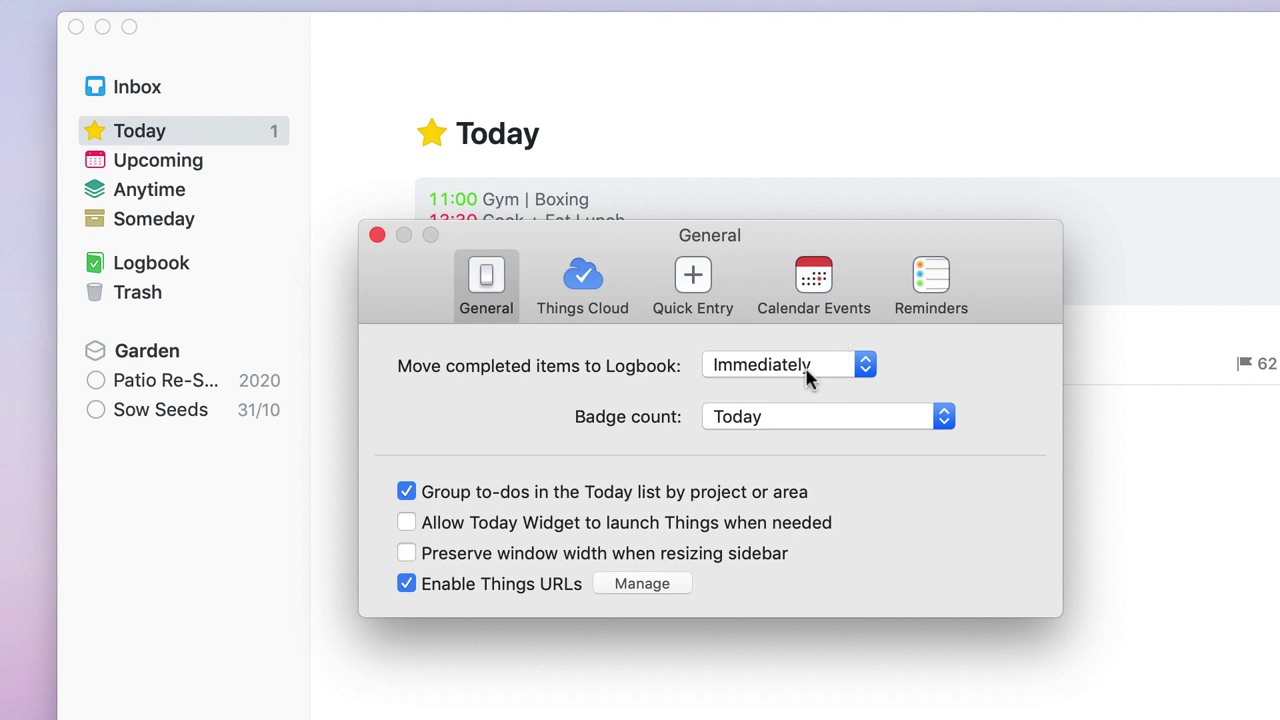
click(131, 265)
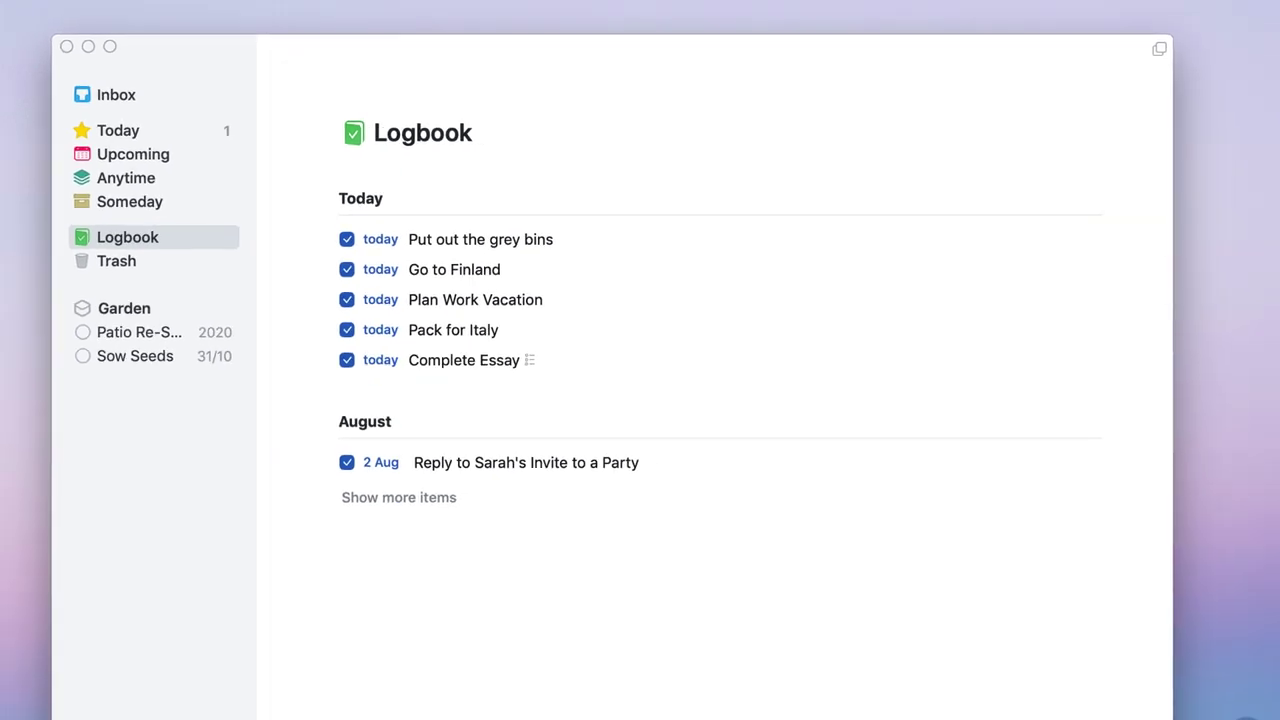
Reopen Preferences and keep the badge count set to Today
key(super+comma)
click(602, 364)
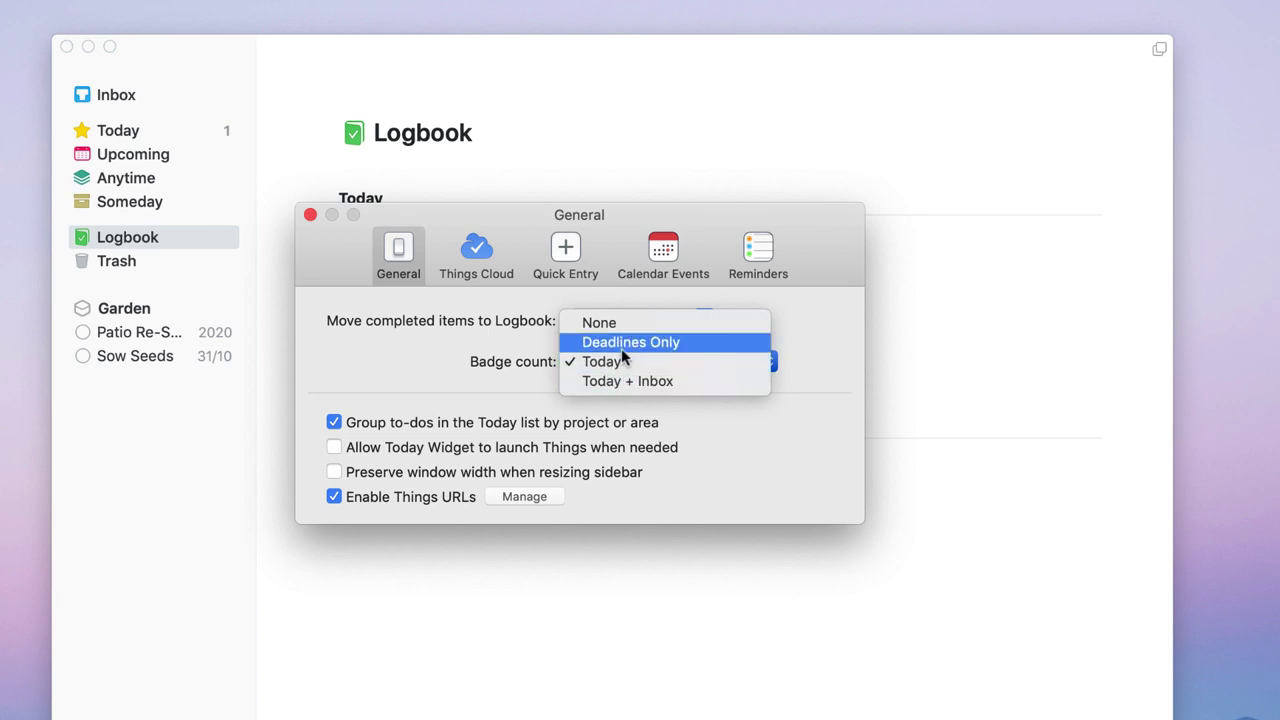
click(478, 366)
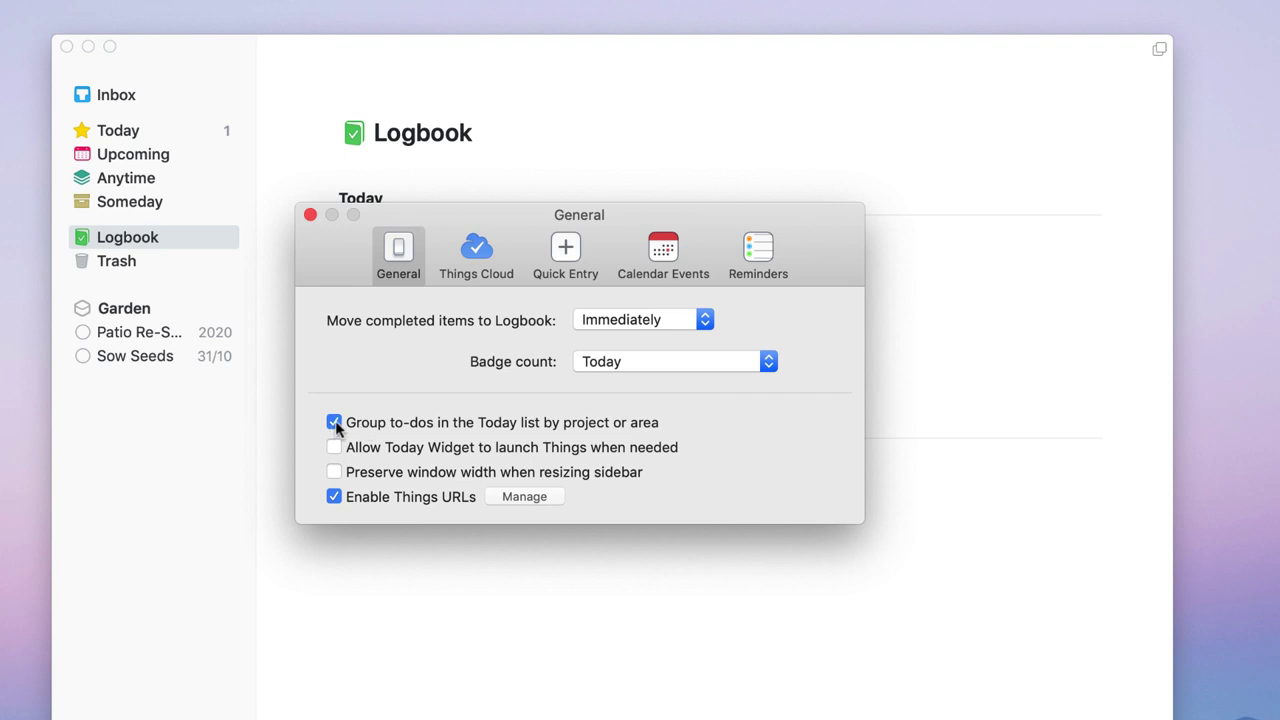
Test 'Group to-dos in the Today list', leaving it off, and open the Things URLs settings
drag(398, 210, 925, 114)
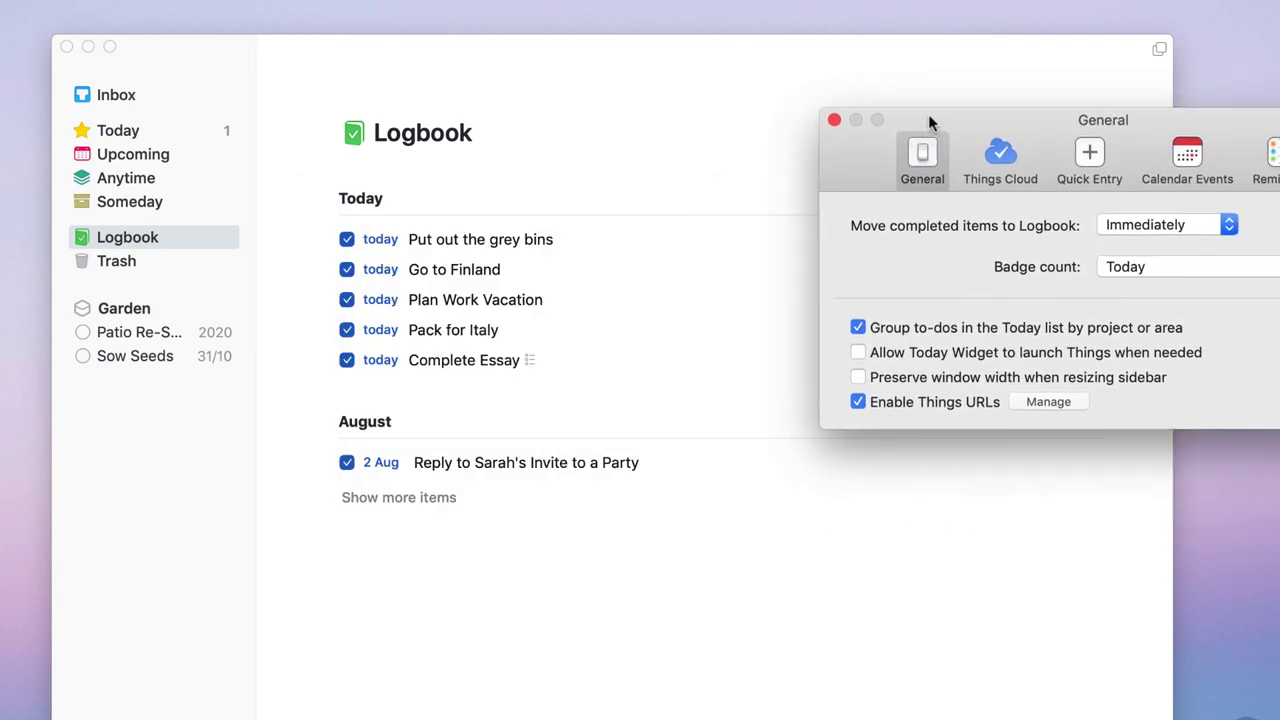
click(857, 329)
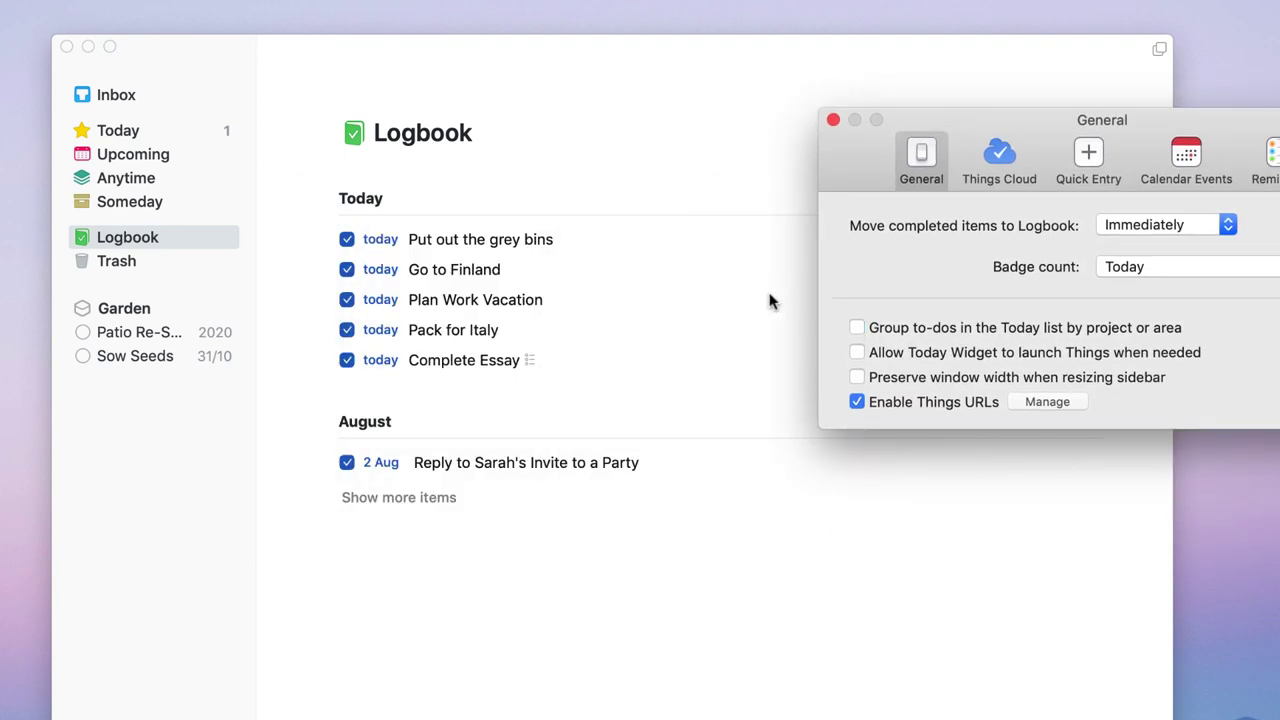
click(155, 131)
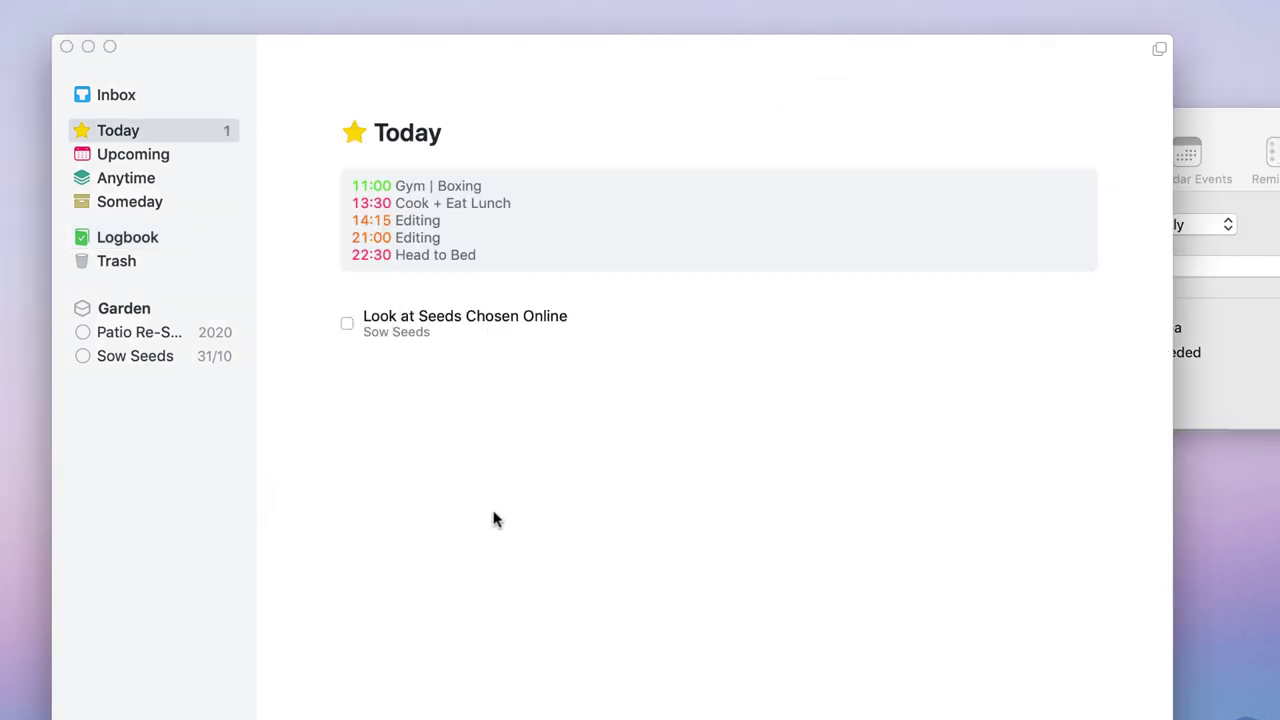
click(1248, 368)
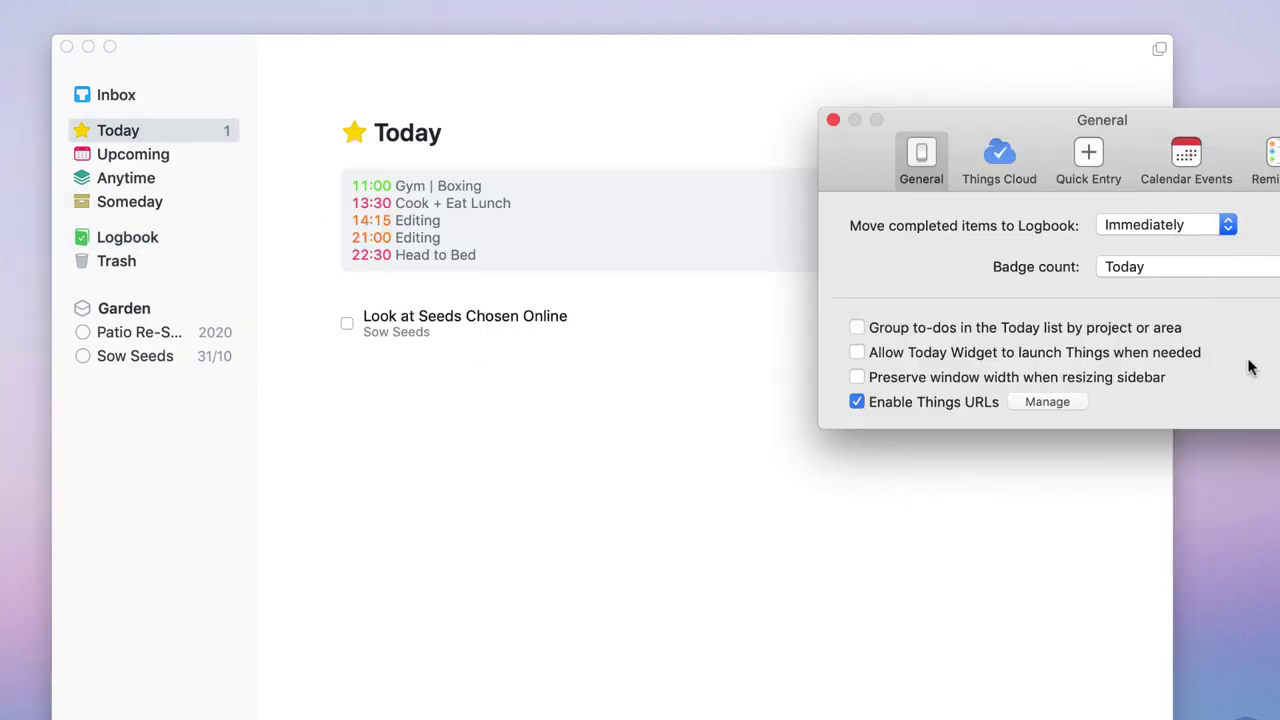
click(857, 328)
click(857, 328)
click(1033, 405)
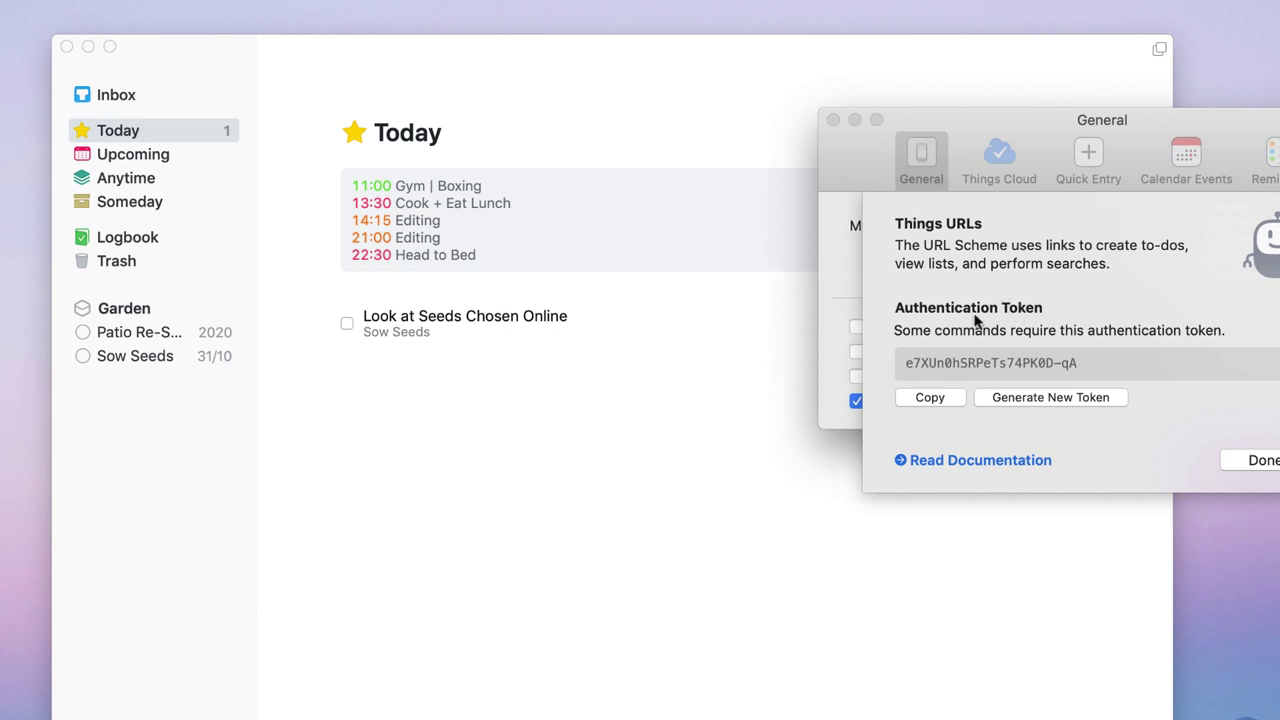
Close the Things URLs sheet with Done and show the Things Cloud pane
click(1258, 460)
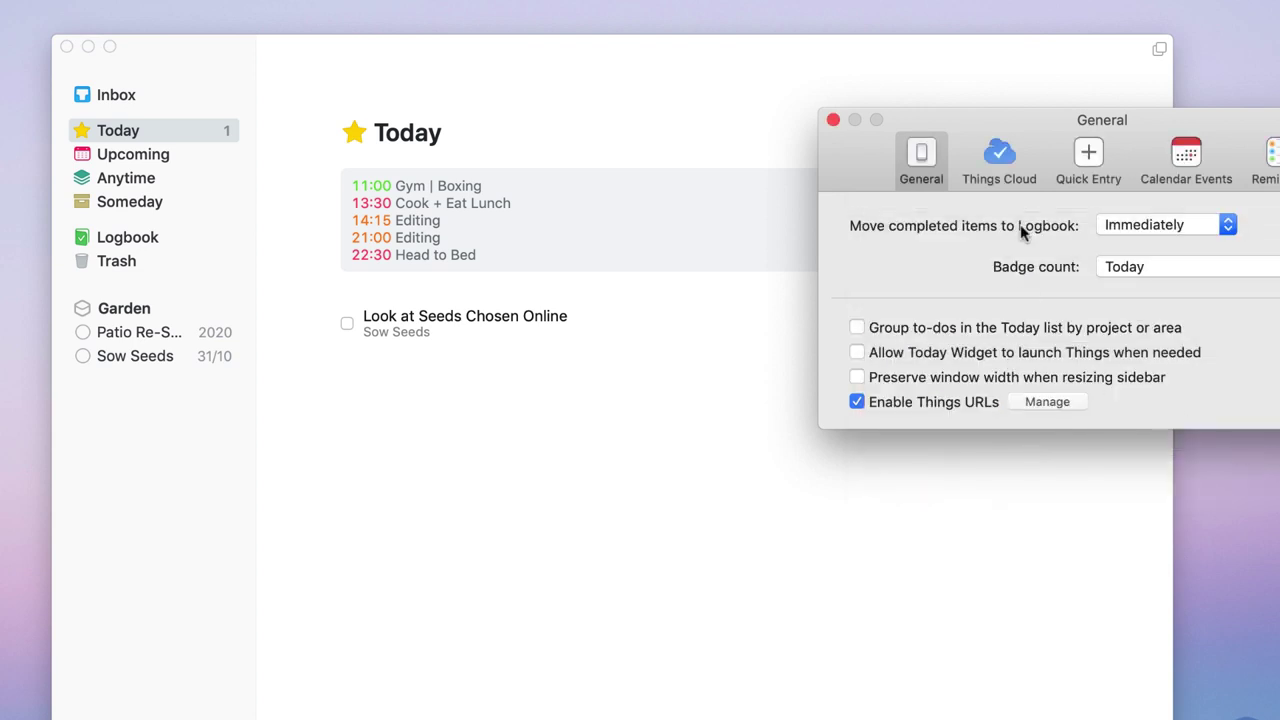
click(1000, 158)
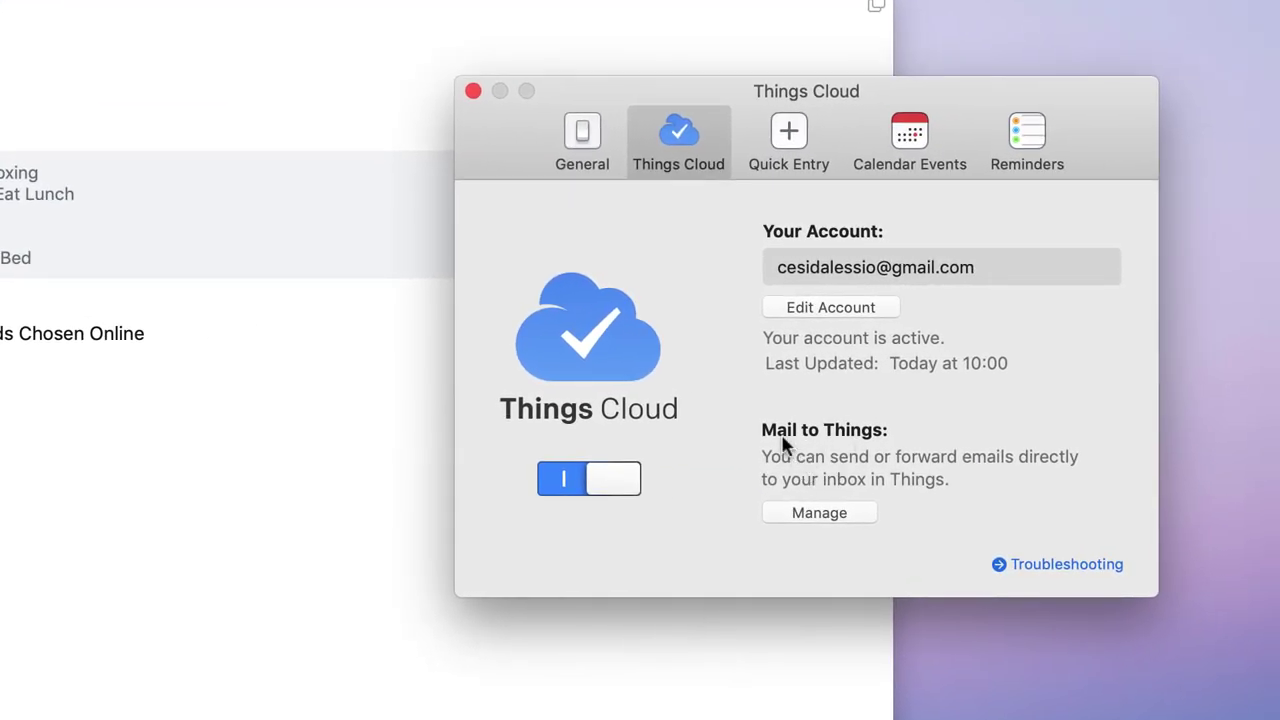
click(836, 506)
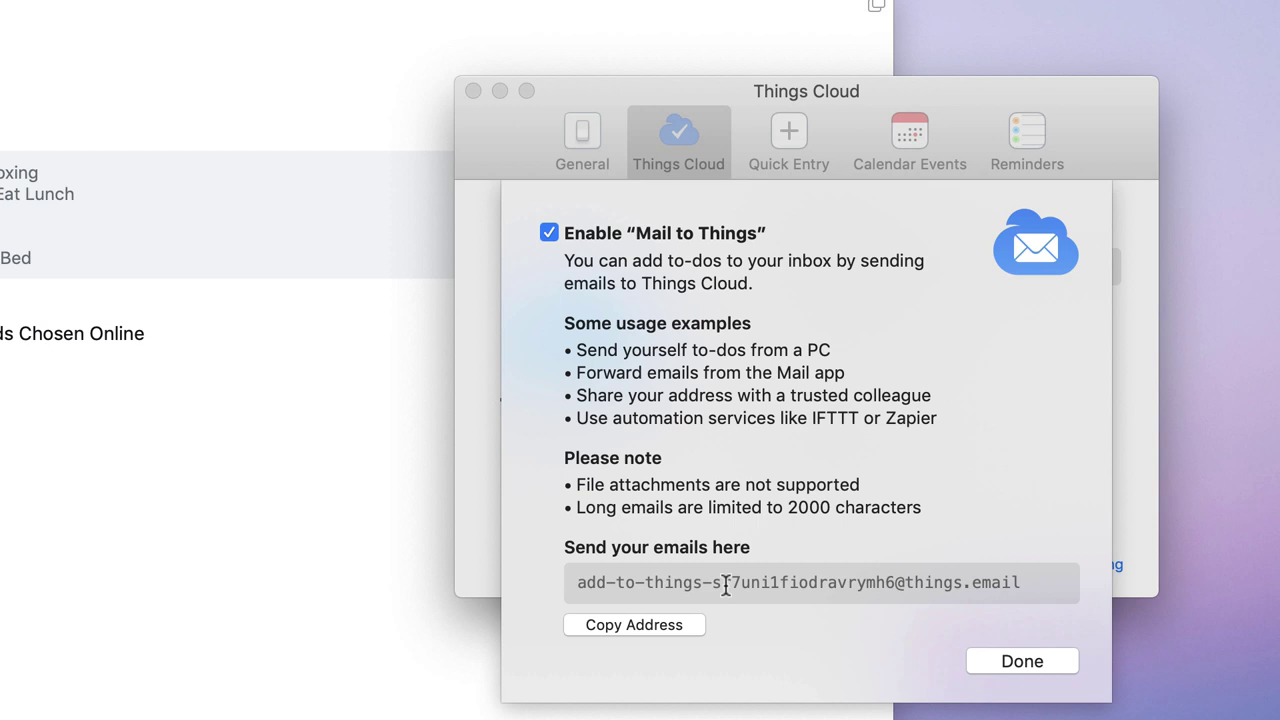
click(1031, 663)
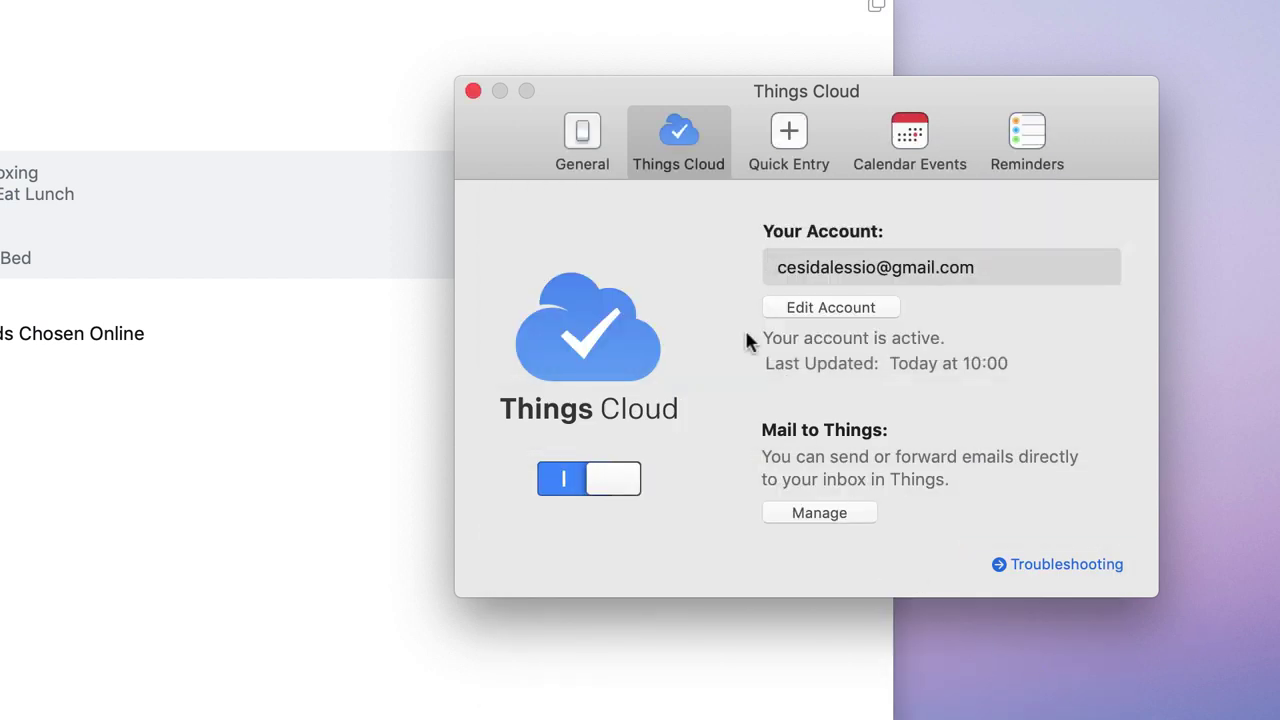
Try the Quick Entry popup and cancel it, then reopen Quick Entry preferences centred over the window
click(794, 124)
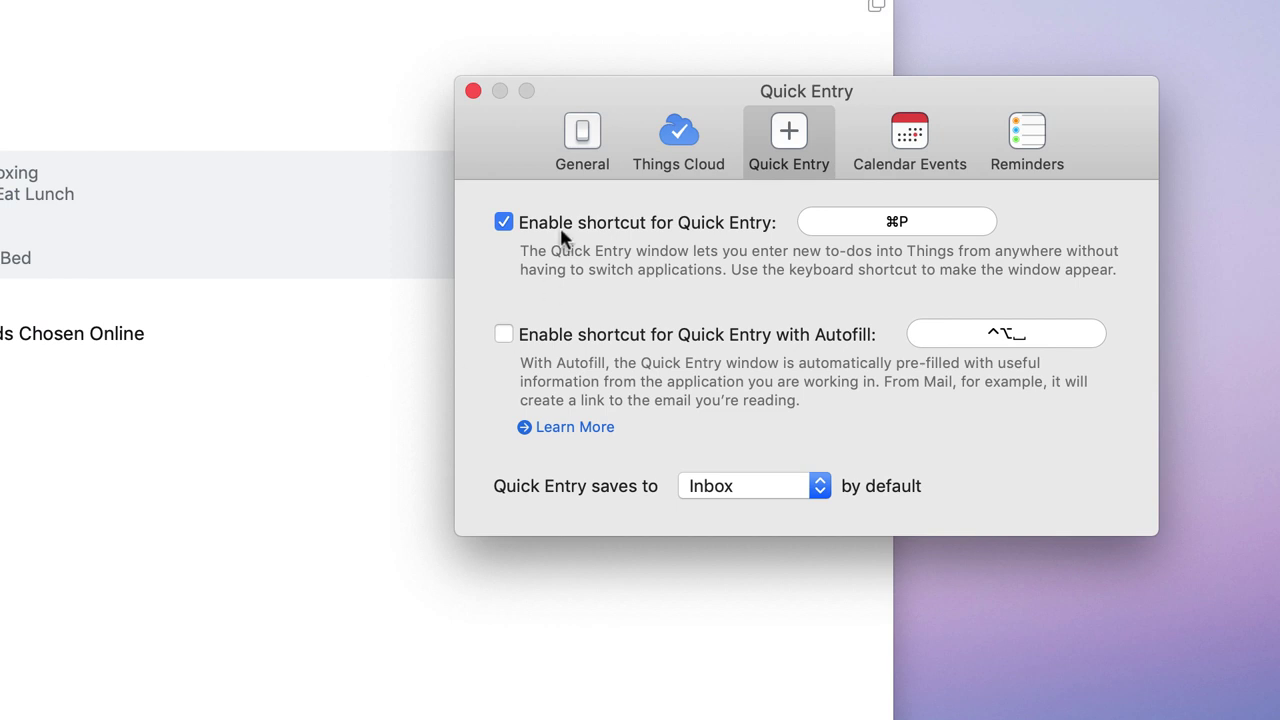
click(473, 91)
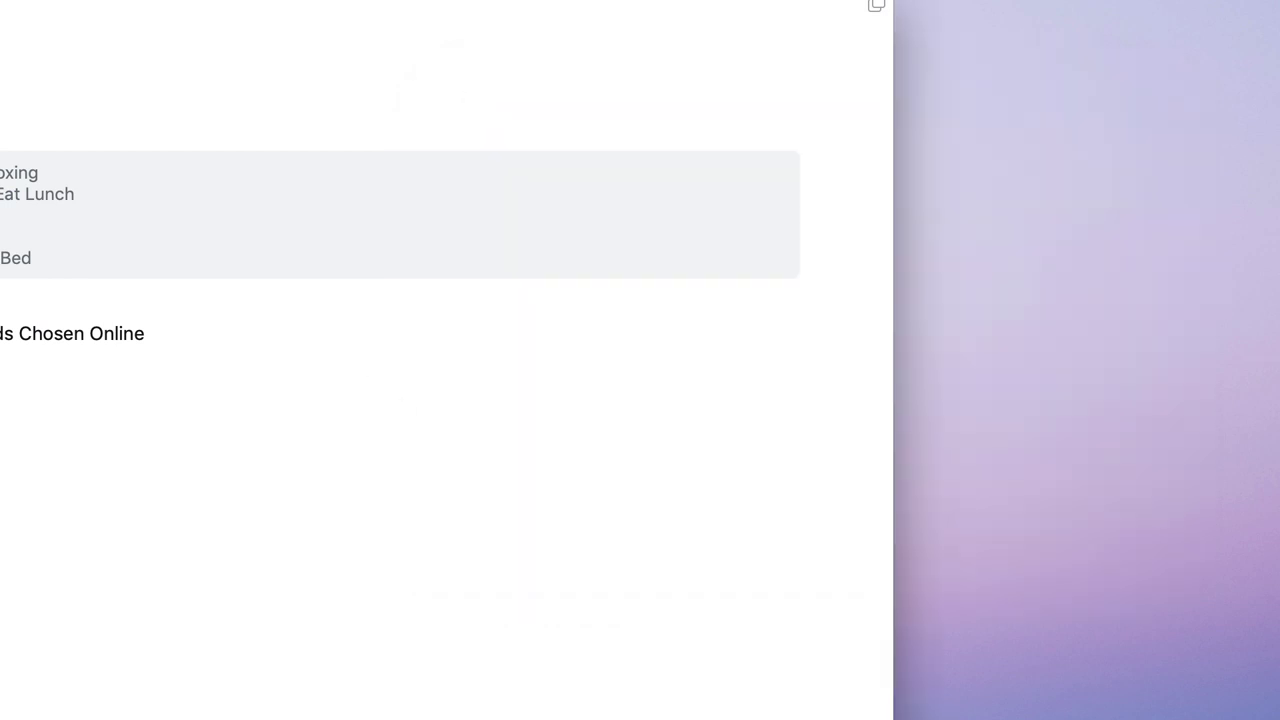
key(ctrl+space)
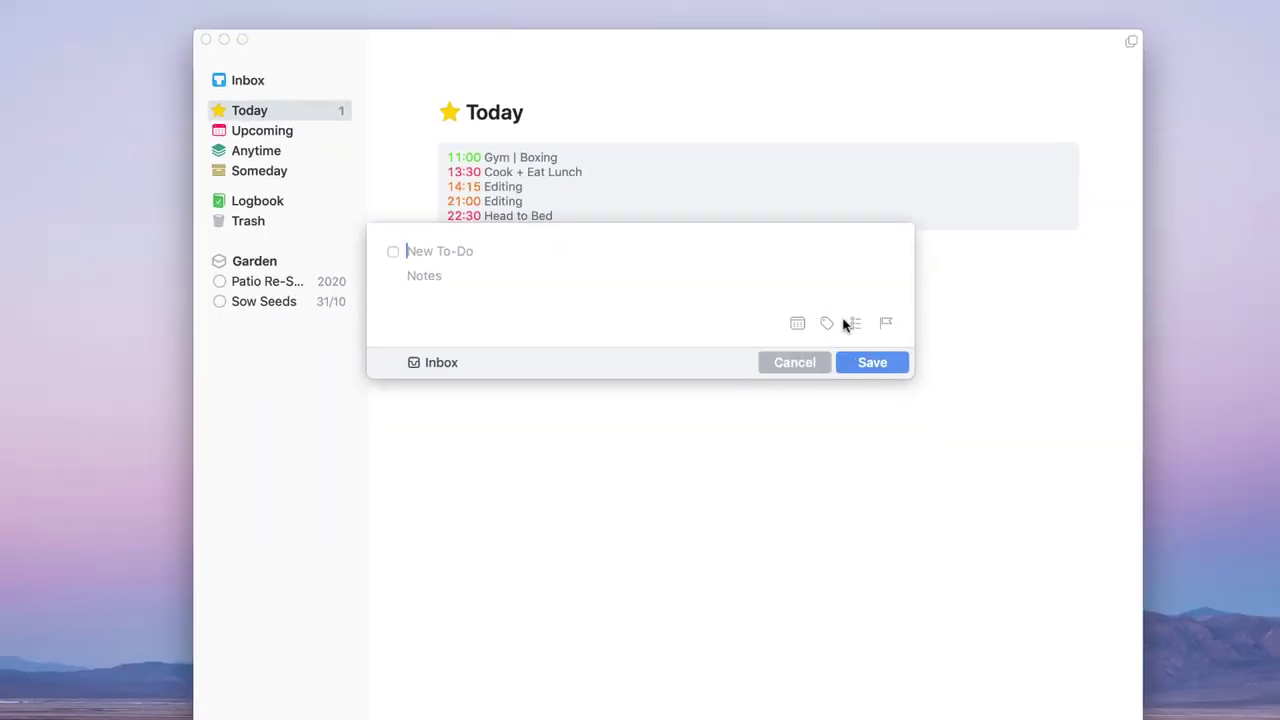
click(812, 364)
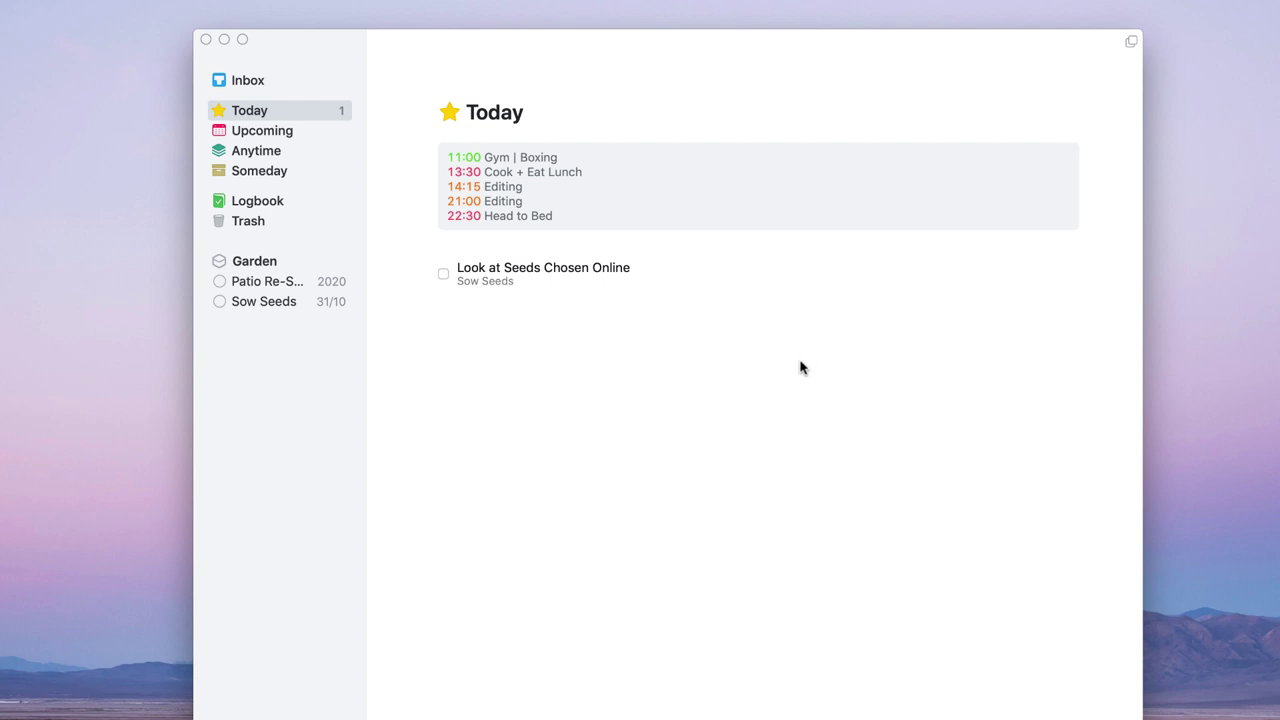
key(super+comma)
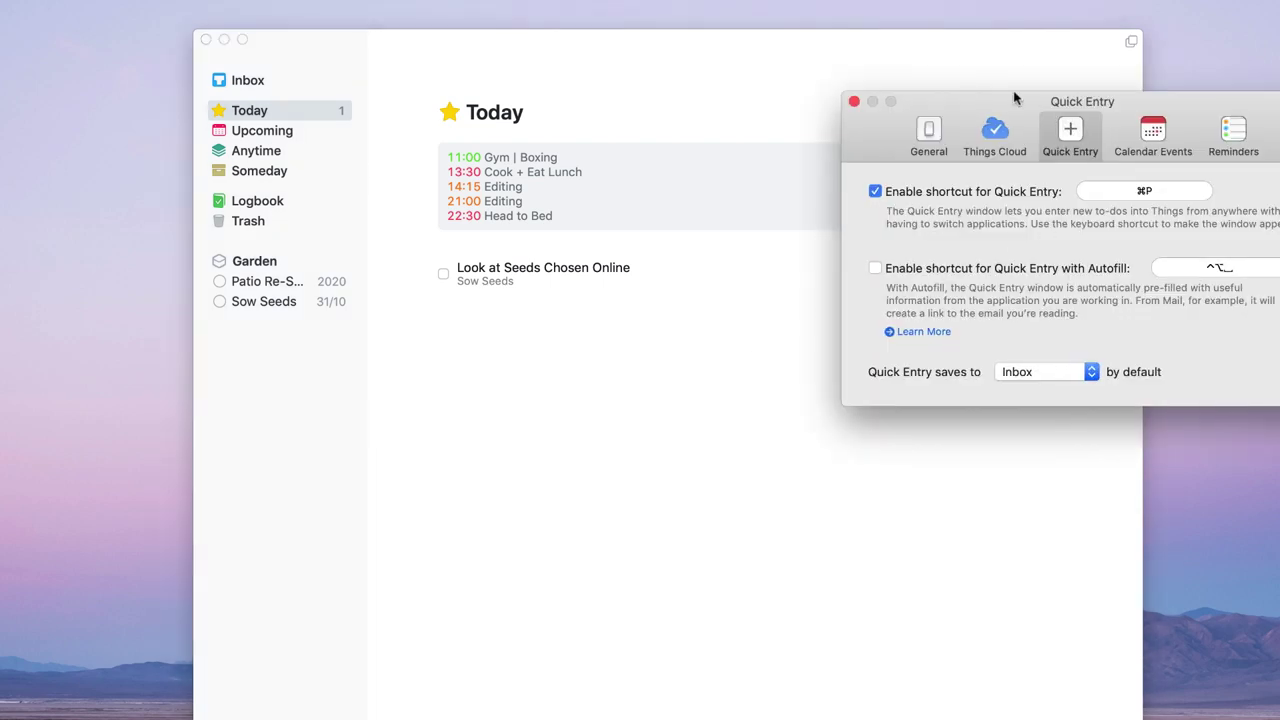
drag(1014, 97, 689, 132)
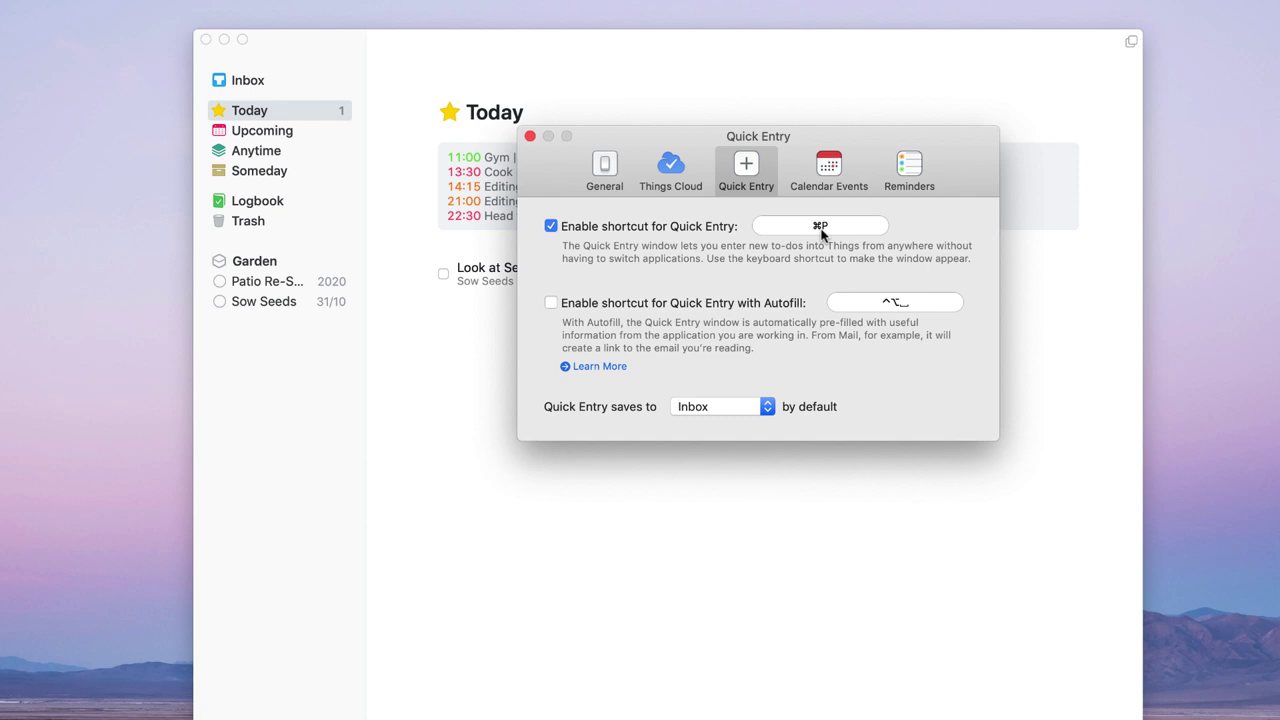
Leave Quick Entry saving new to-dos to the Inbox by default
click(722, 414)
click(733, 388)
click(832, 178)
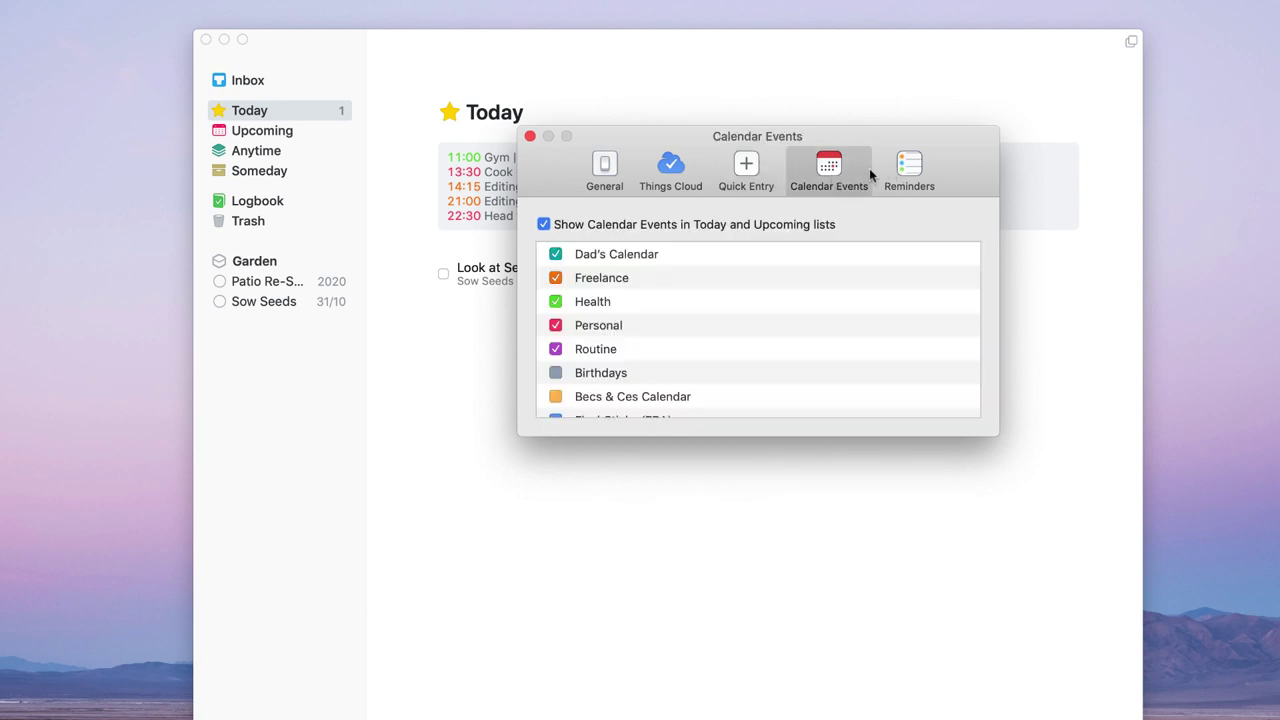
click(918, 172)
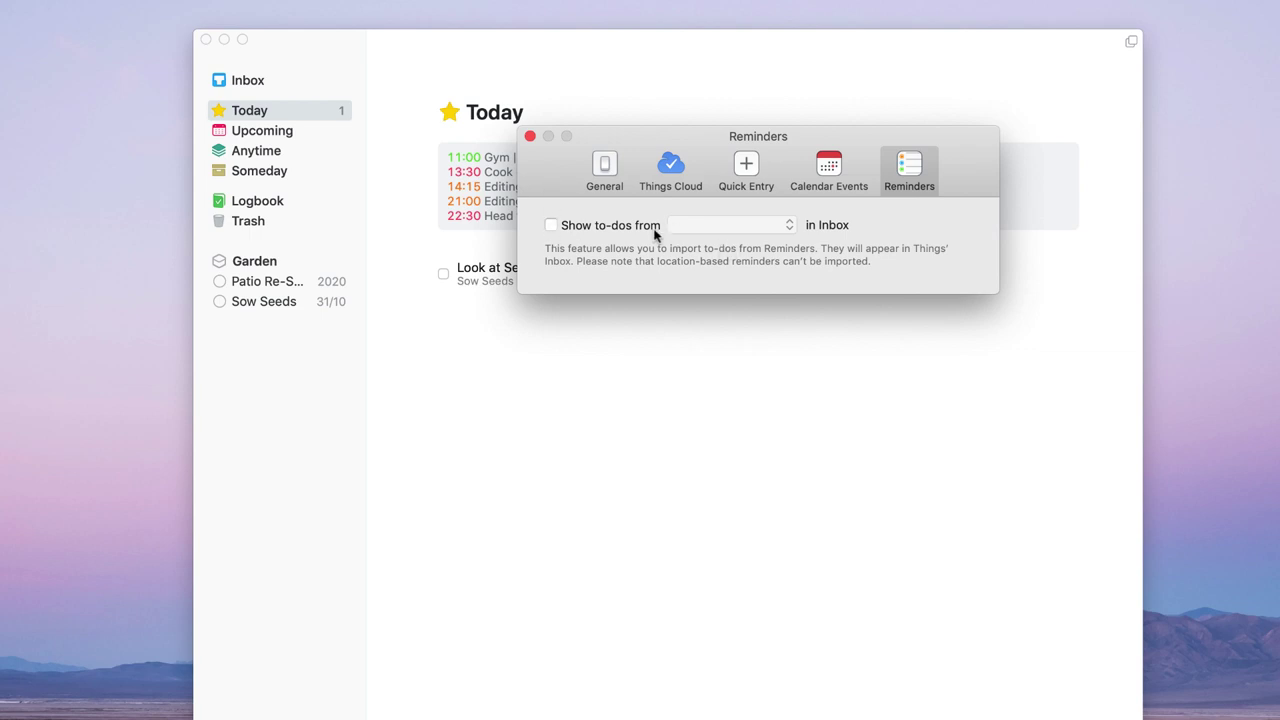
Show to-dos from the House Reminders list, allowing access, then view them in the Inbox
click(551, 225)
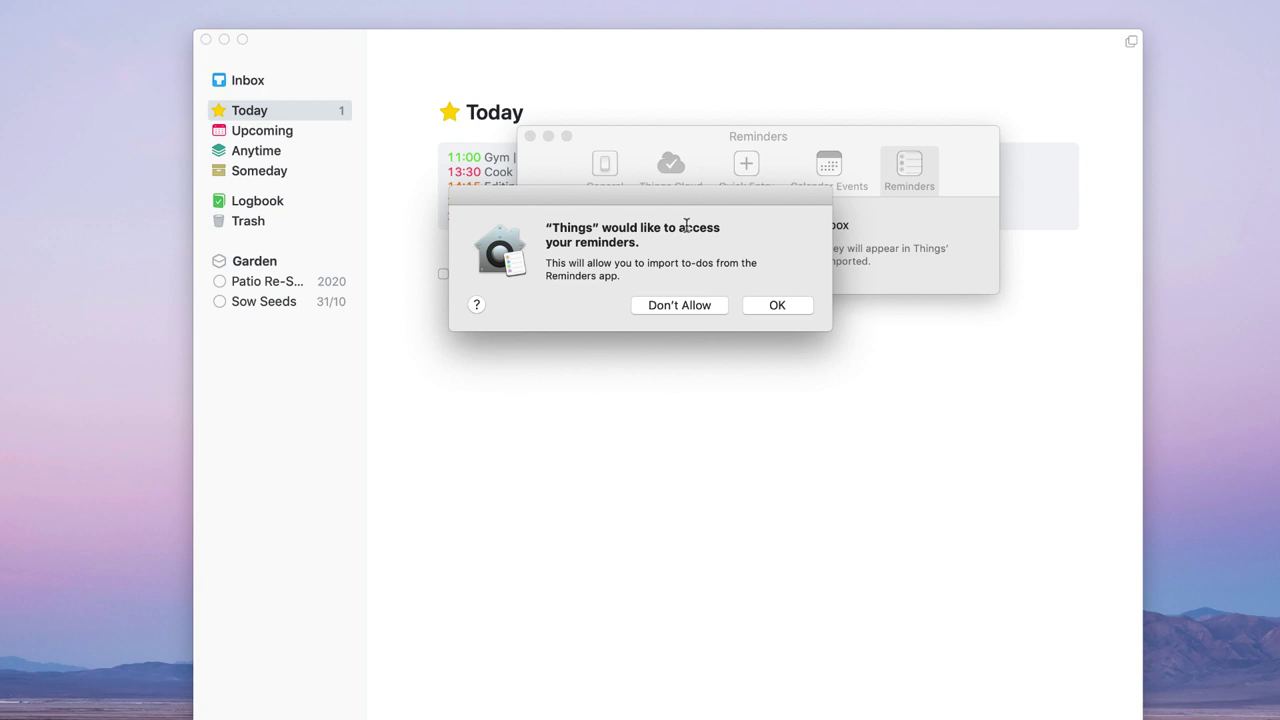
click(768, 305)
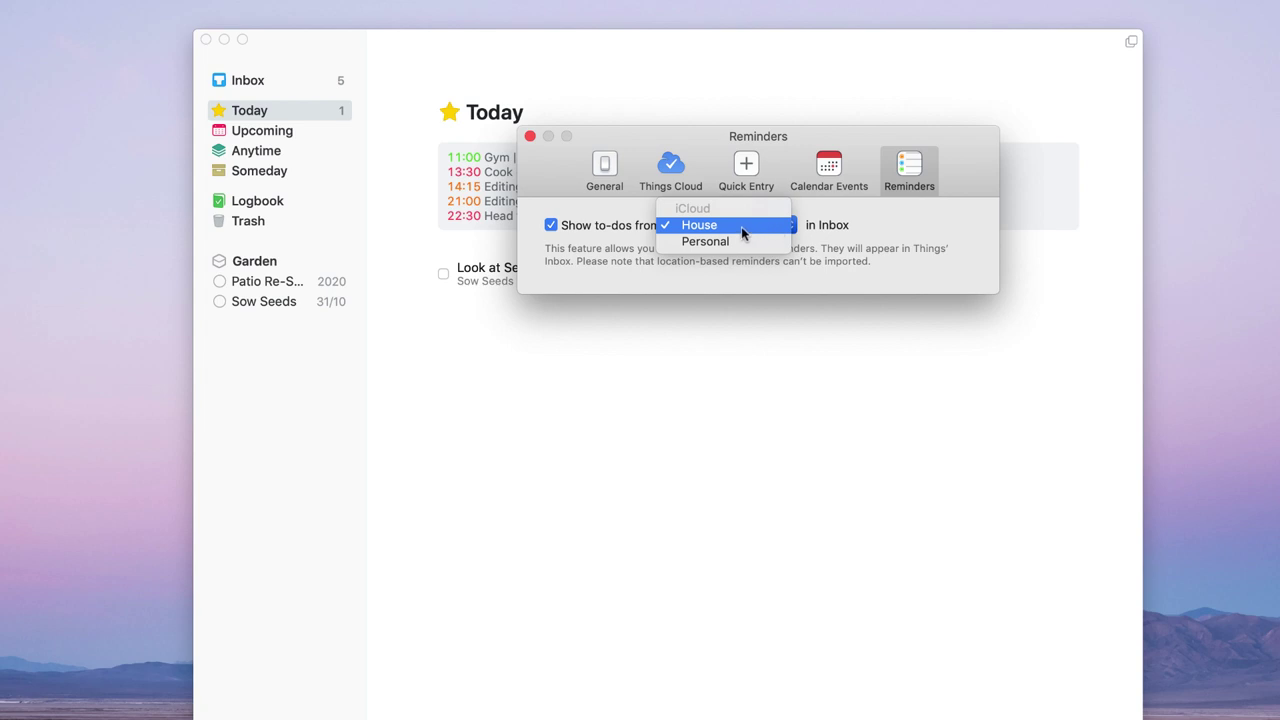
click(831, 226)
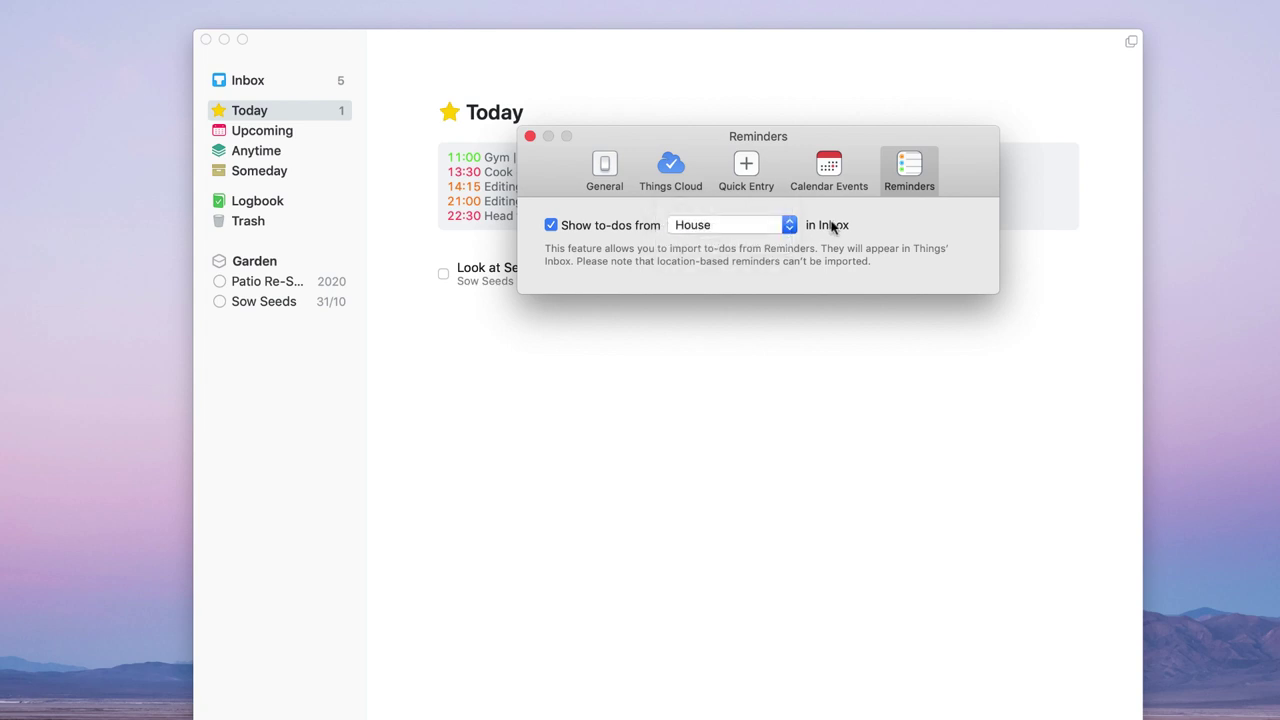
click(551, 225)
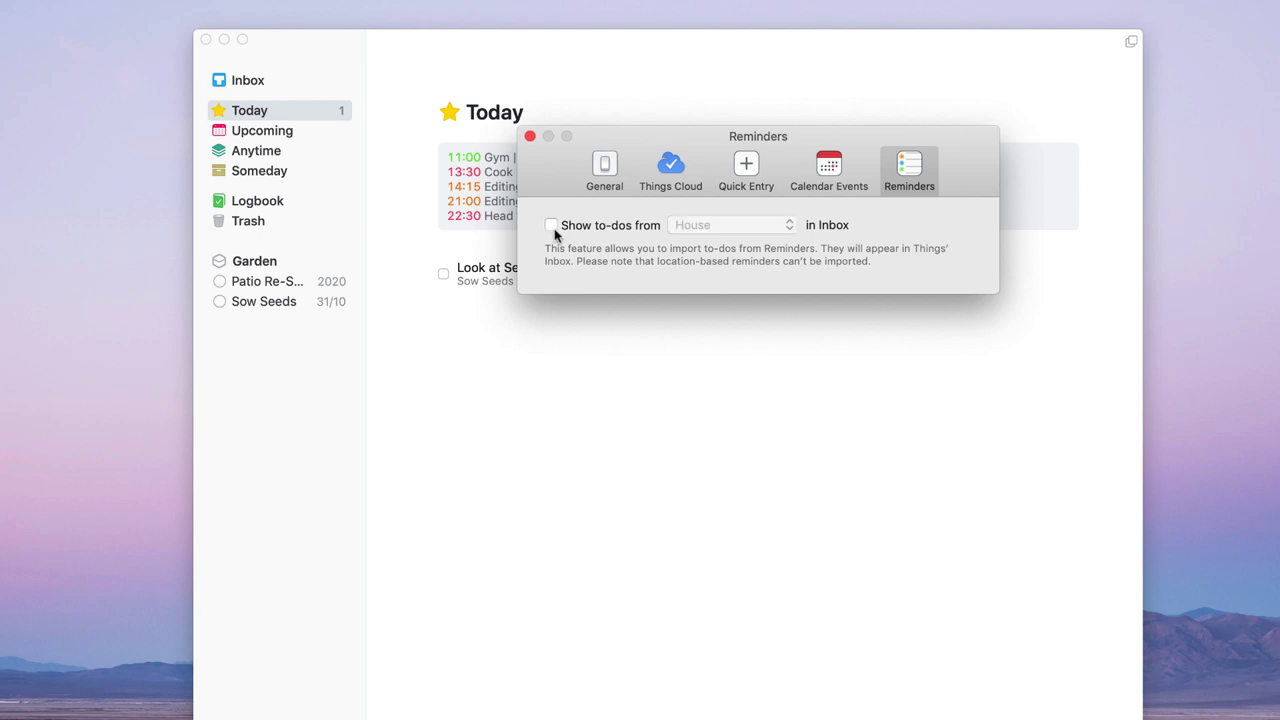
click(551, 225)
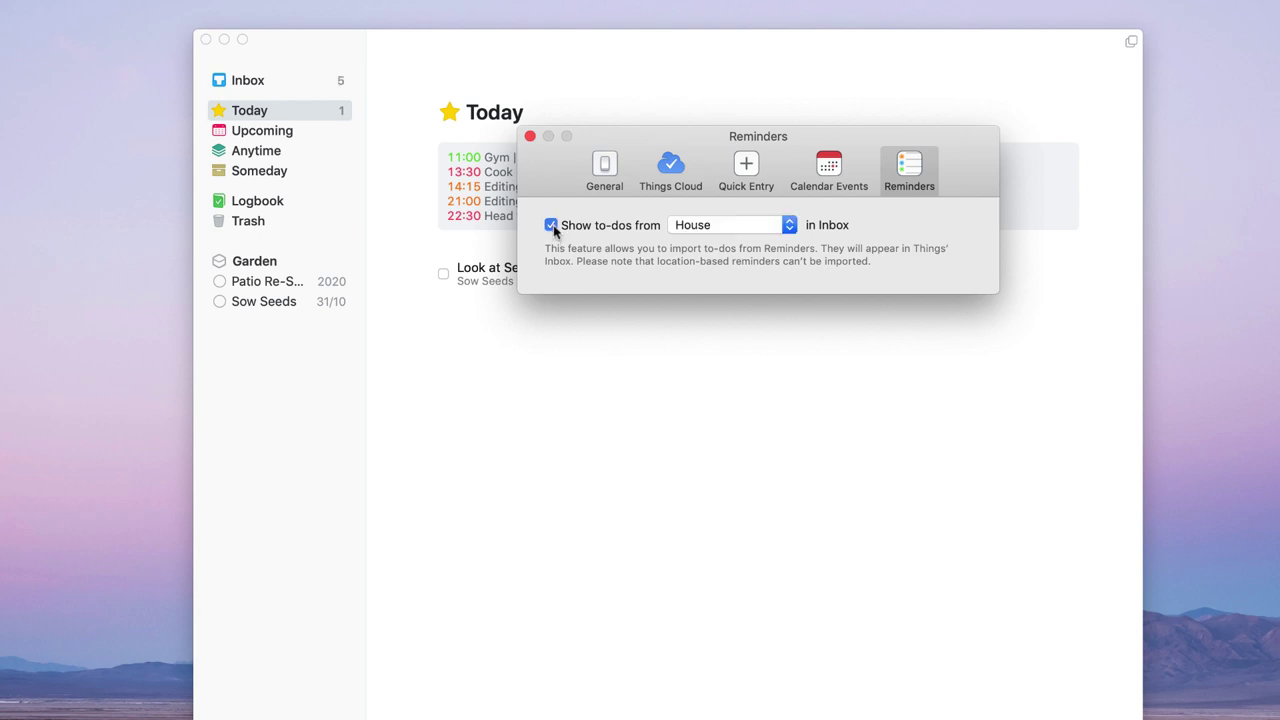
click(530, 136)
click(338, 84)
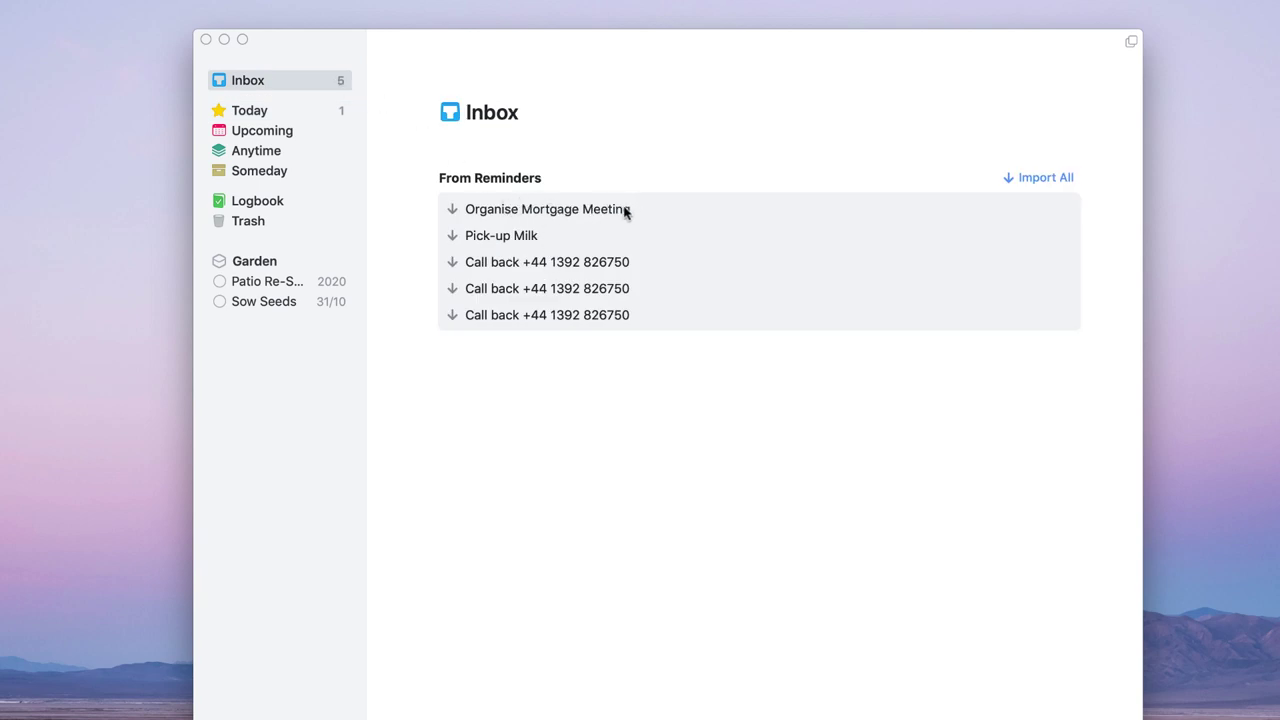
Return to the Today list and open Quick Find with Cmd+F
click(264, 119)
click(278, 85)
click(245, 116)
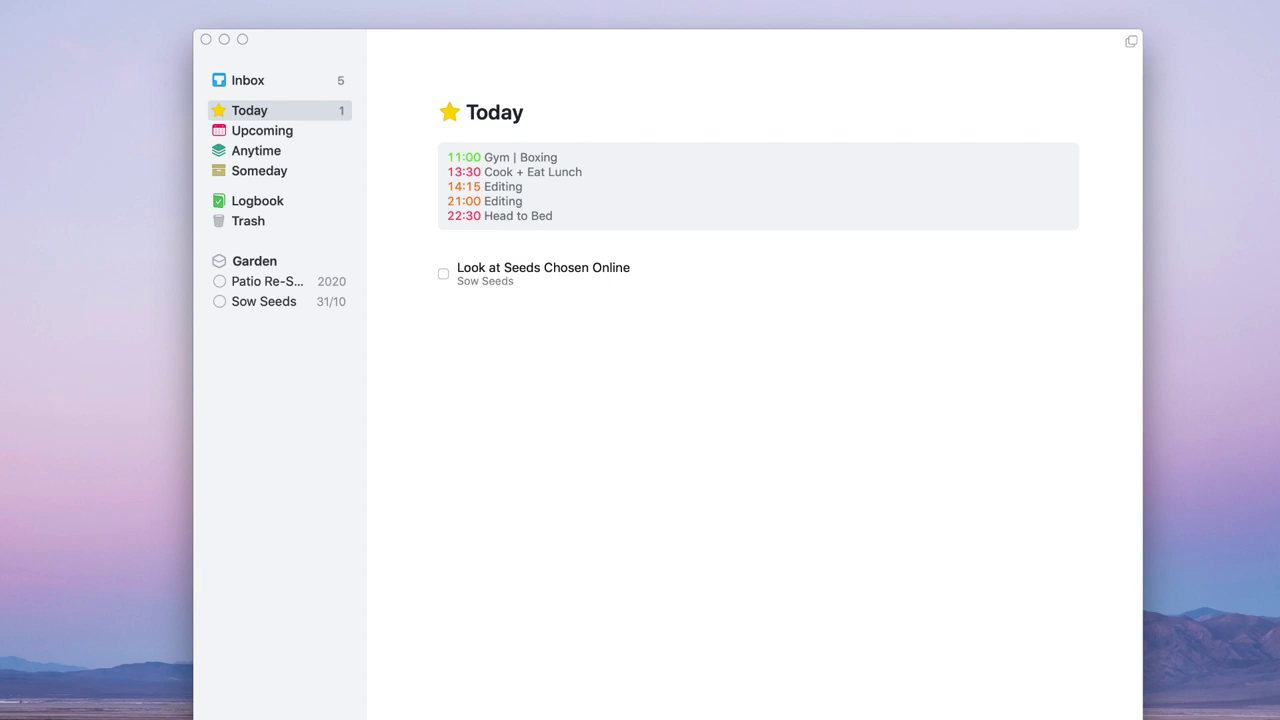
key(super+f)
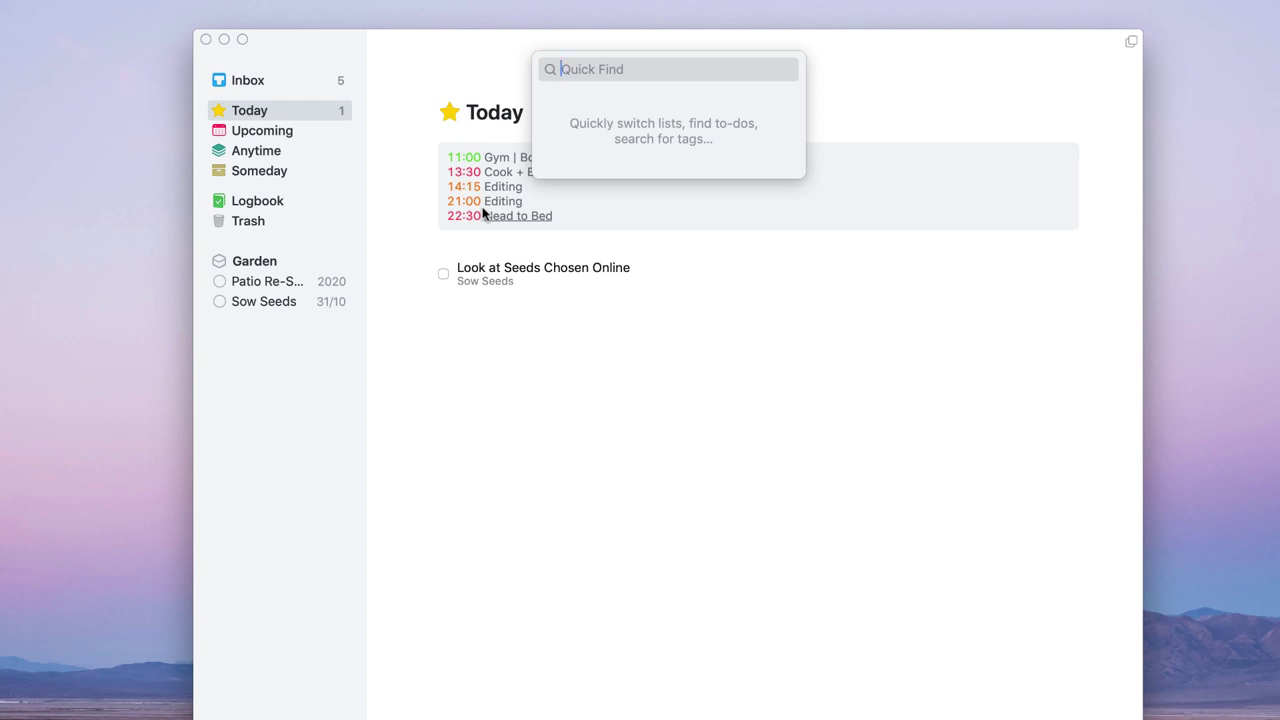
Use Quick Find with 'not' to jump to the Planning Notion Course to-do
text(not)
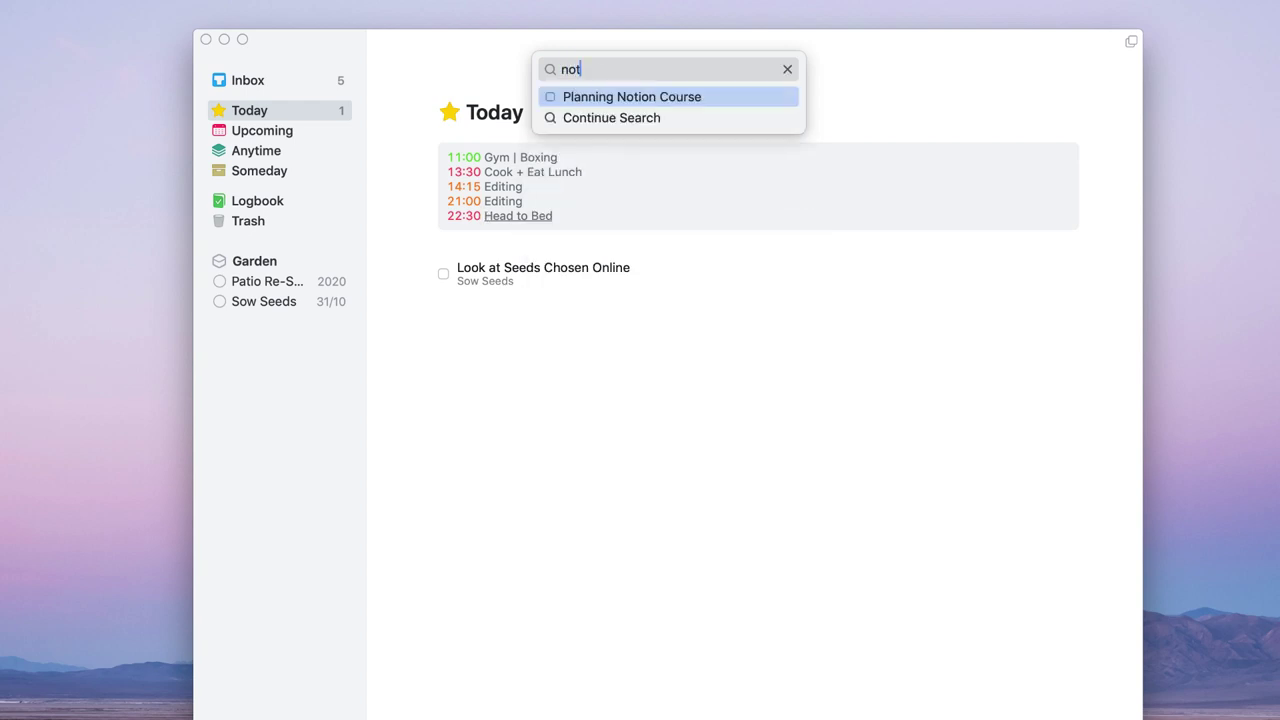
key(Return)
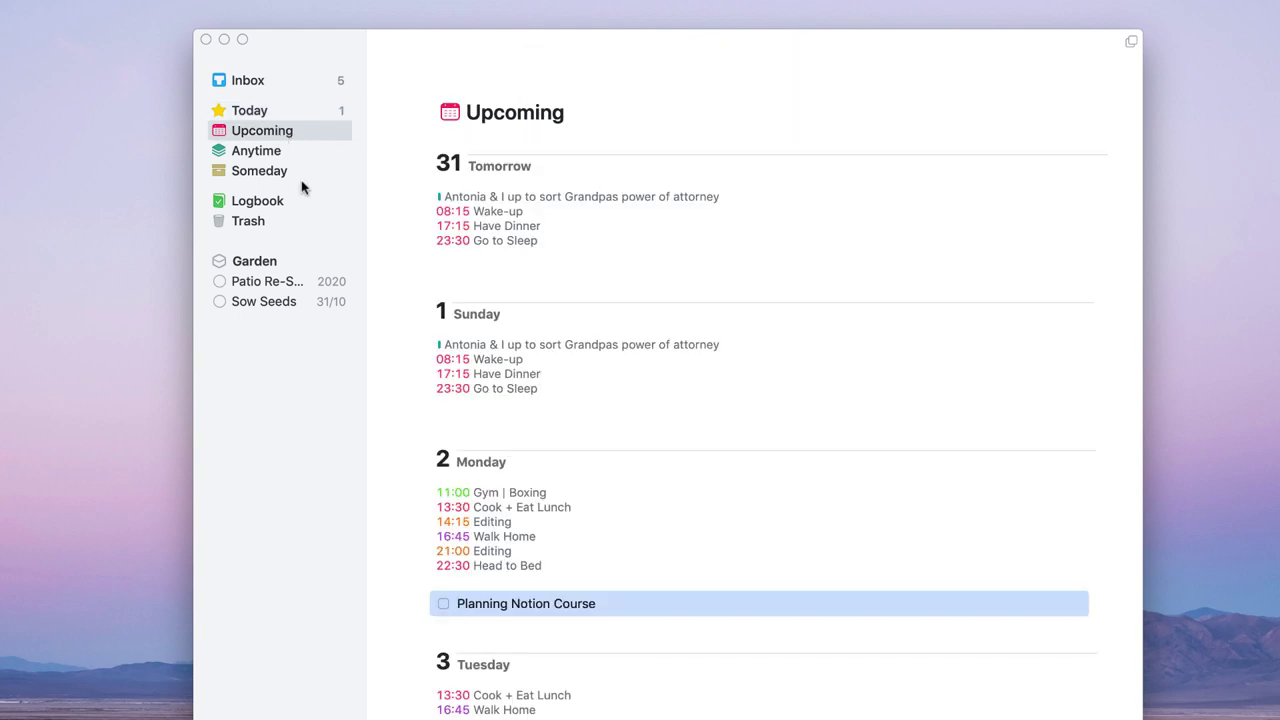
key(super+f)
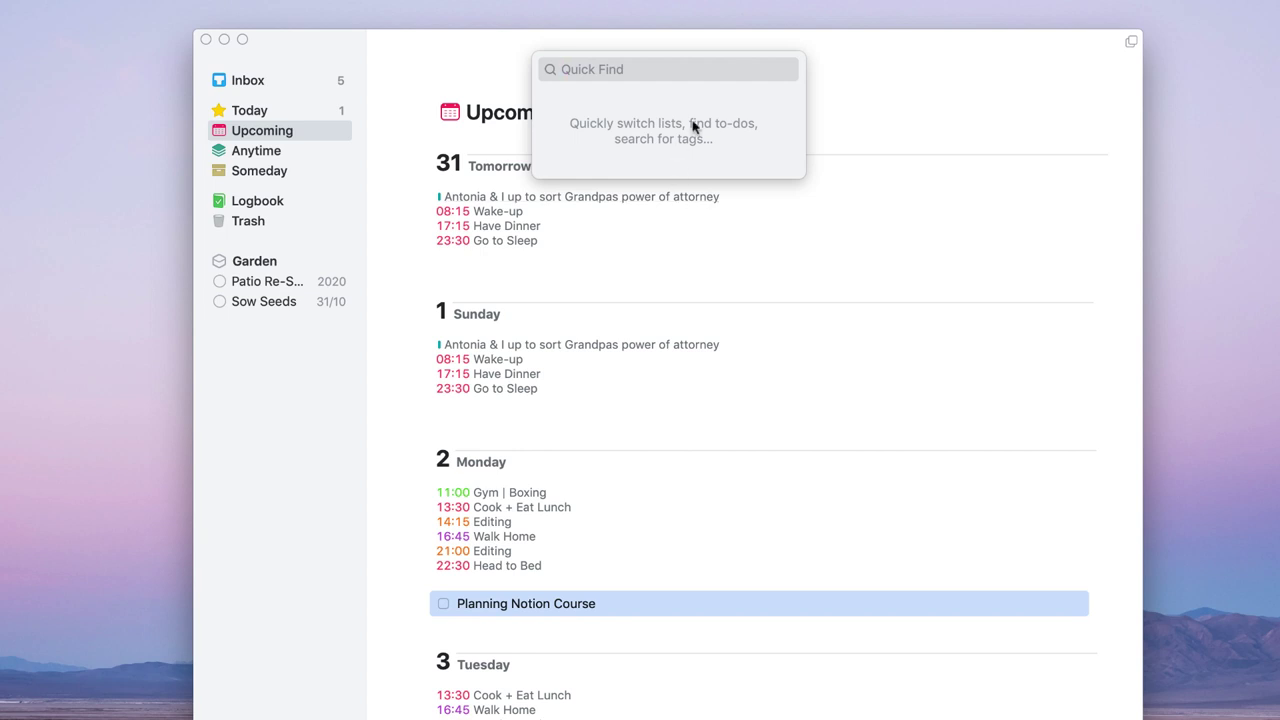
click(312, 384)
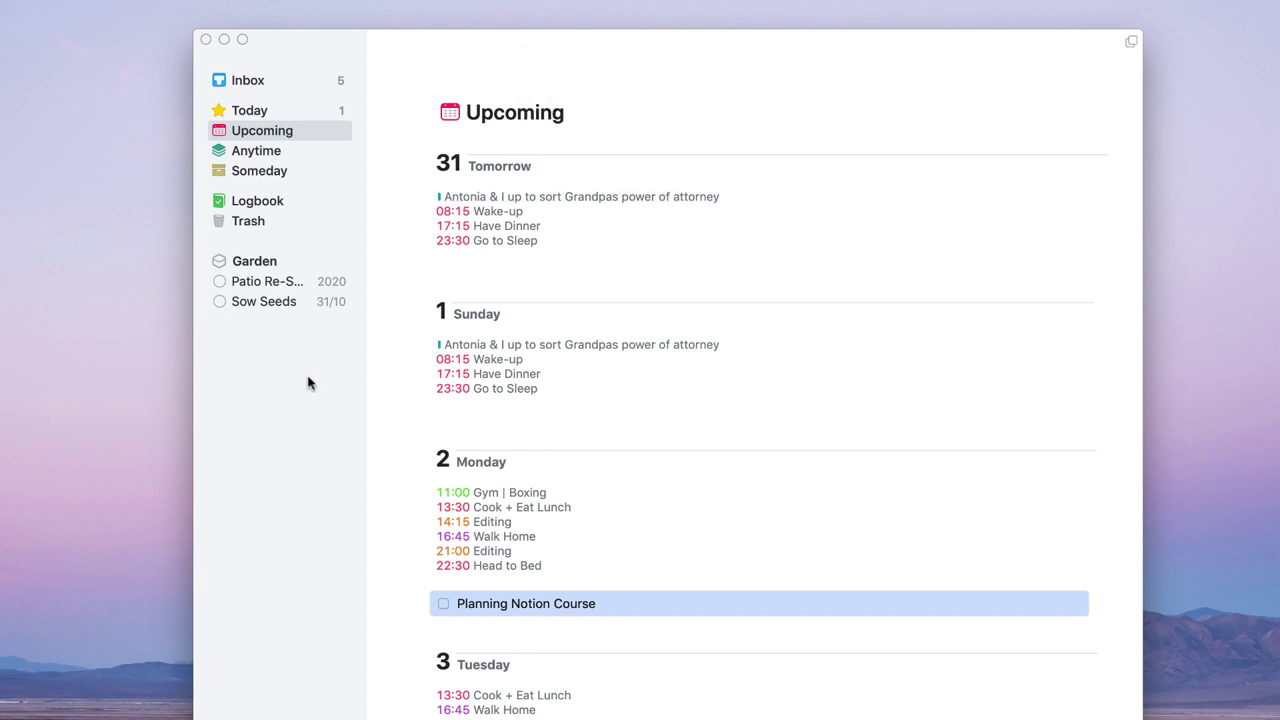
Browse the Patio Re-Surfacing and Sow Seeds projects, then go back to Today
click(274, 290)
click(278, 307)
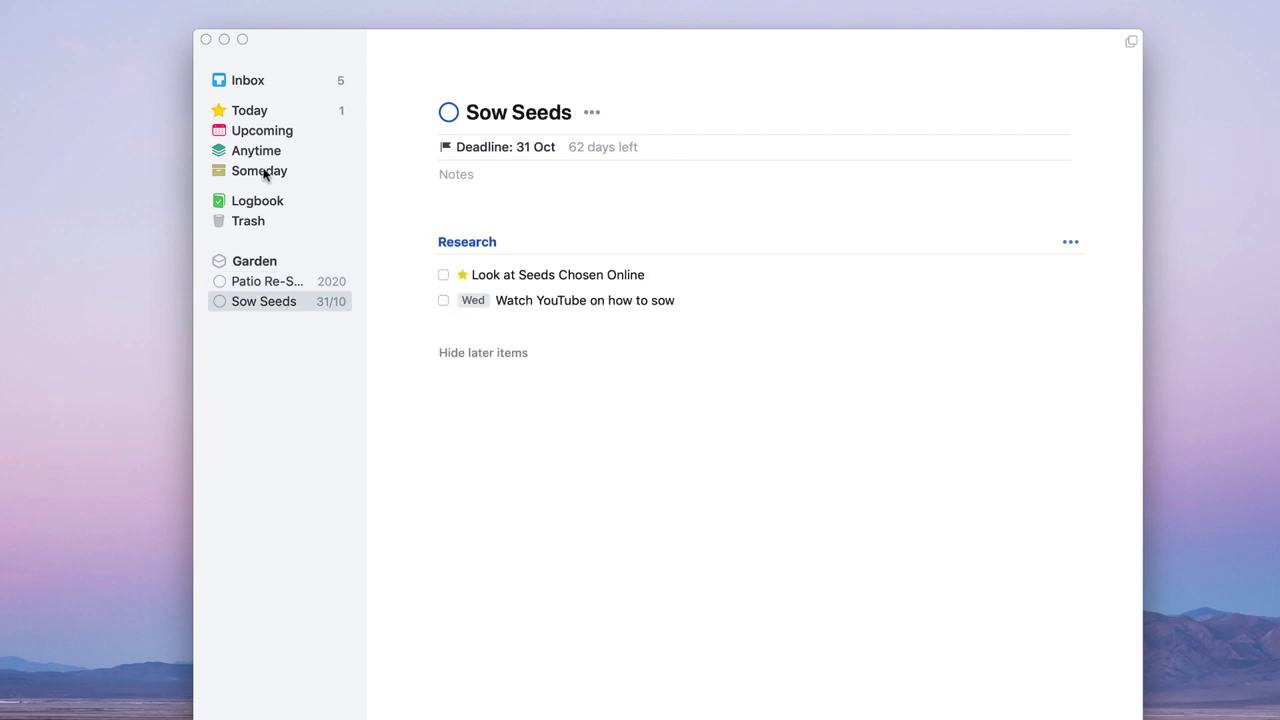
click(260, 110)
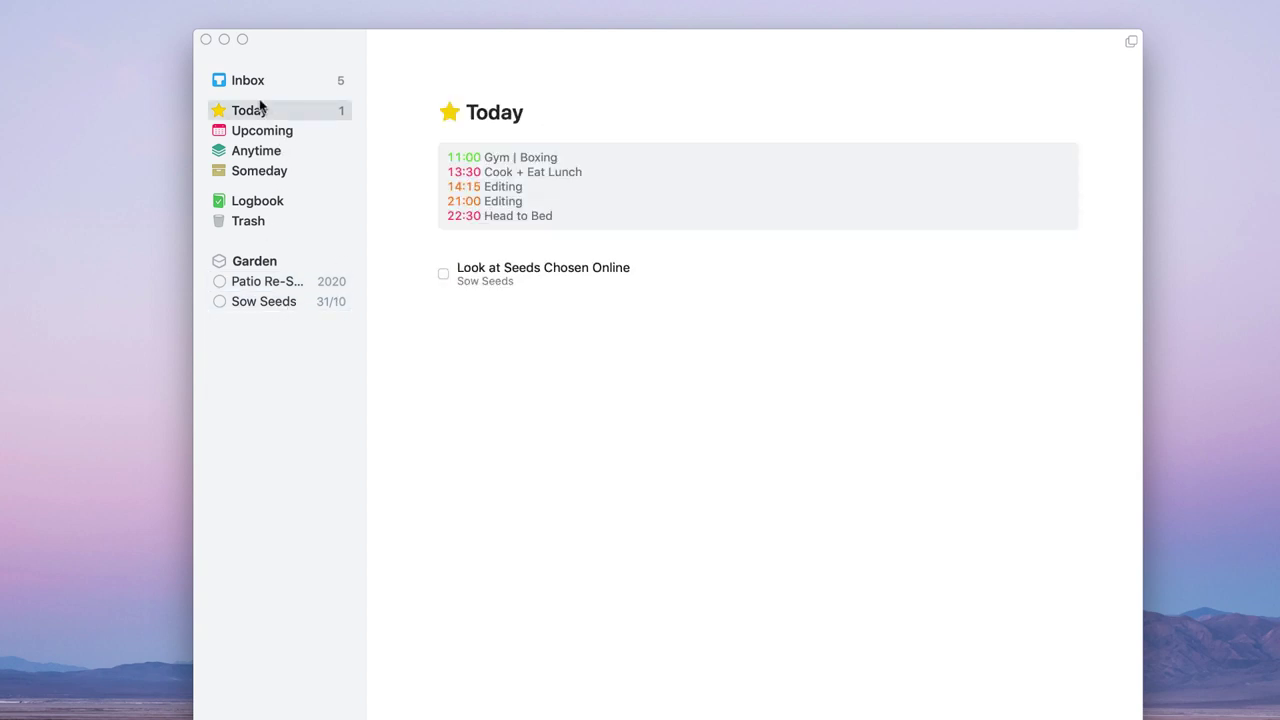